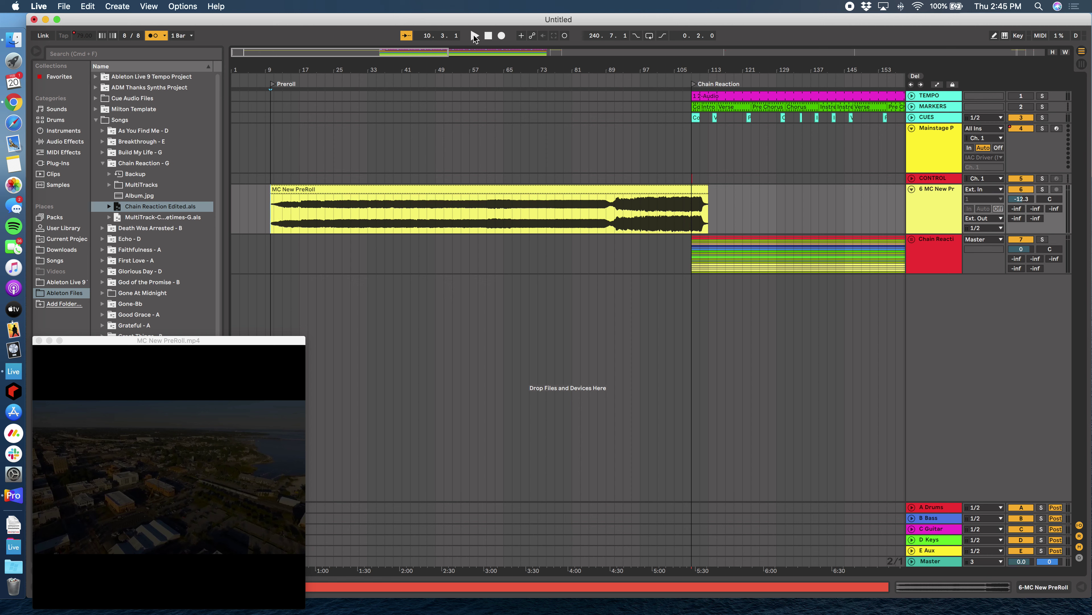
Play the pre-roll from its start, then from shortly before the Chain Reaction locator to review the transition into the song
left_click(475, 36)
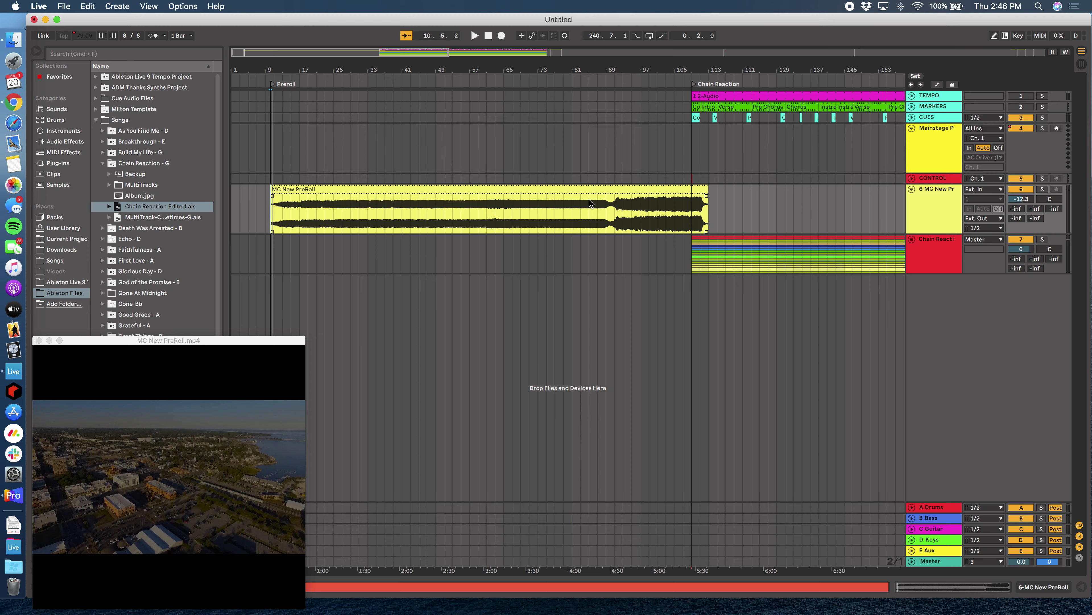
scroll(588, 201, "up", 10)
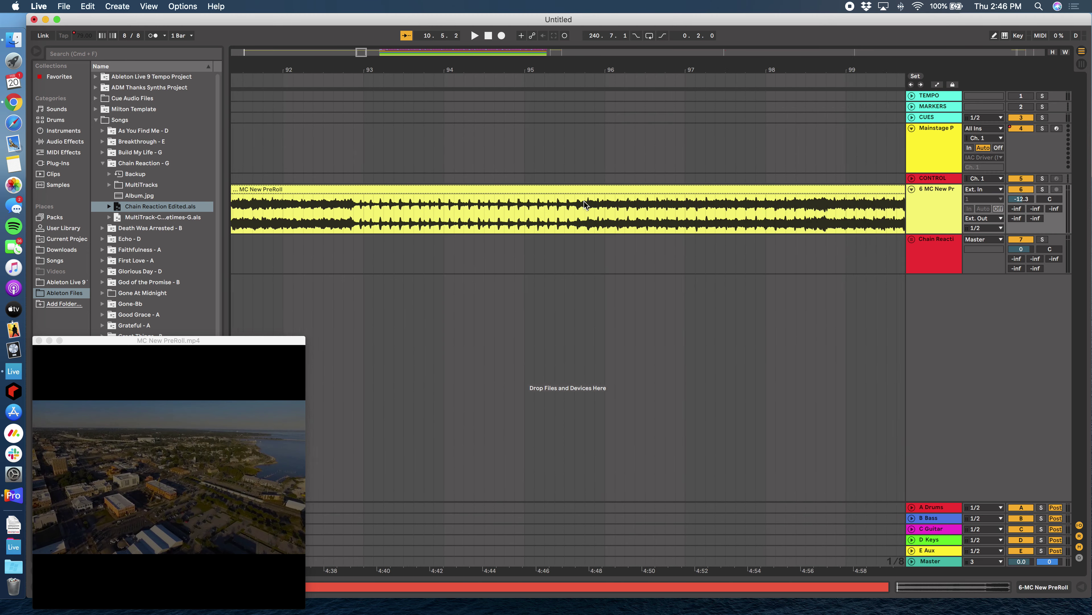
scroll(584, 201, "right", 10)
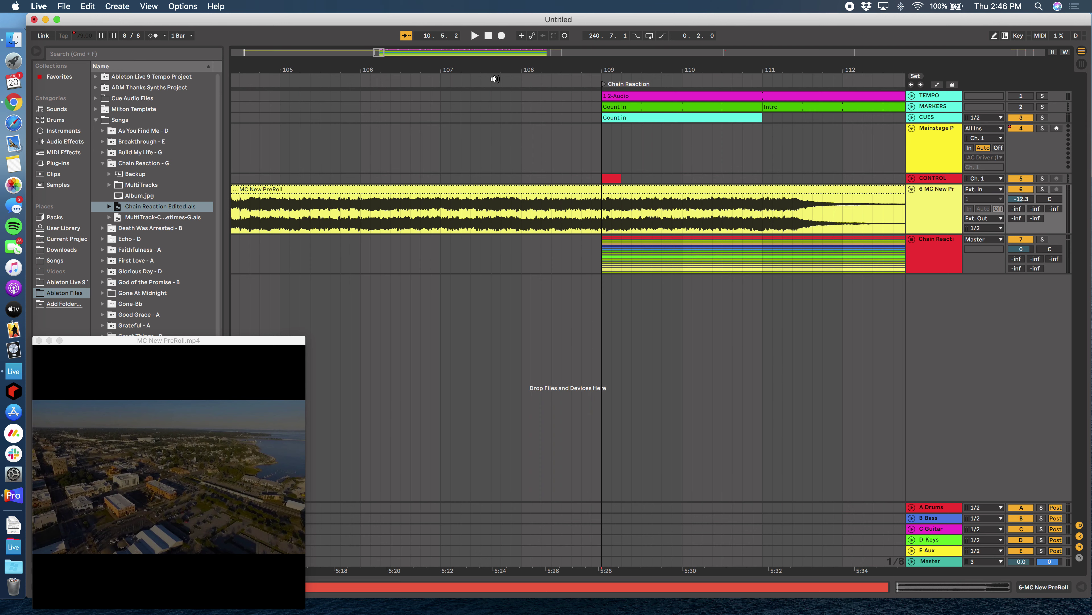
left_click(476, 81)
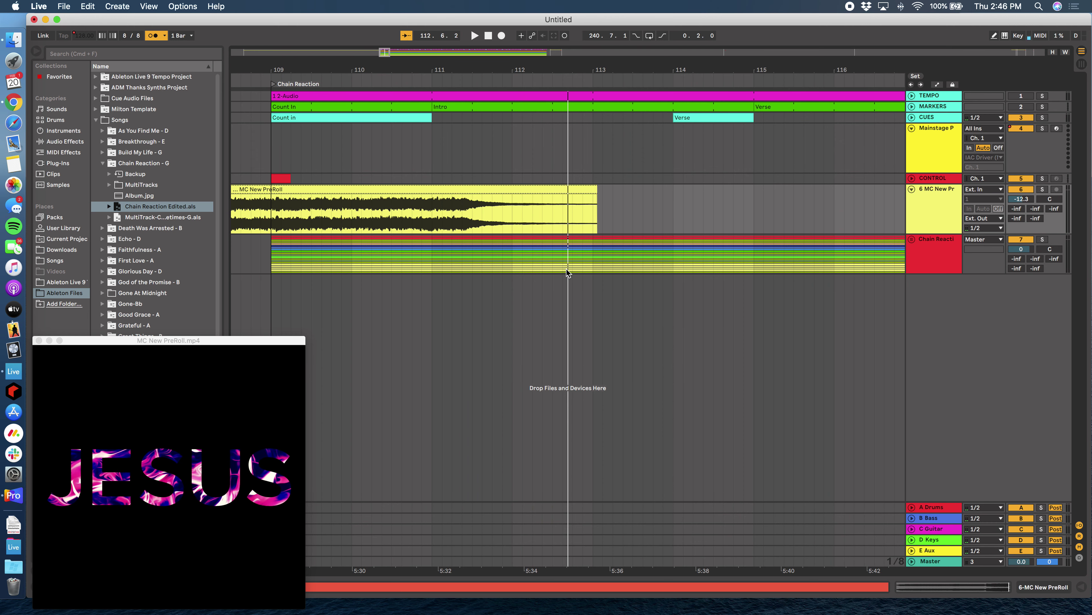
Move the MC New PreRoll clip slightly earlier so its final hit falls just before the Intro at bar 111
scroll(448, 284, "left", 5)
scroll(605, 248, "down", 5)
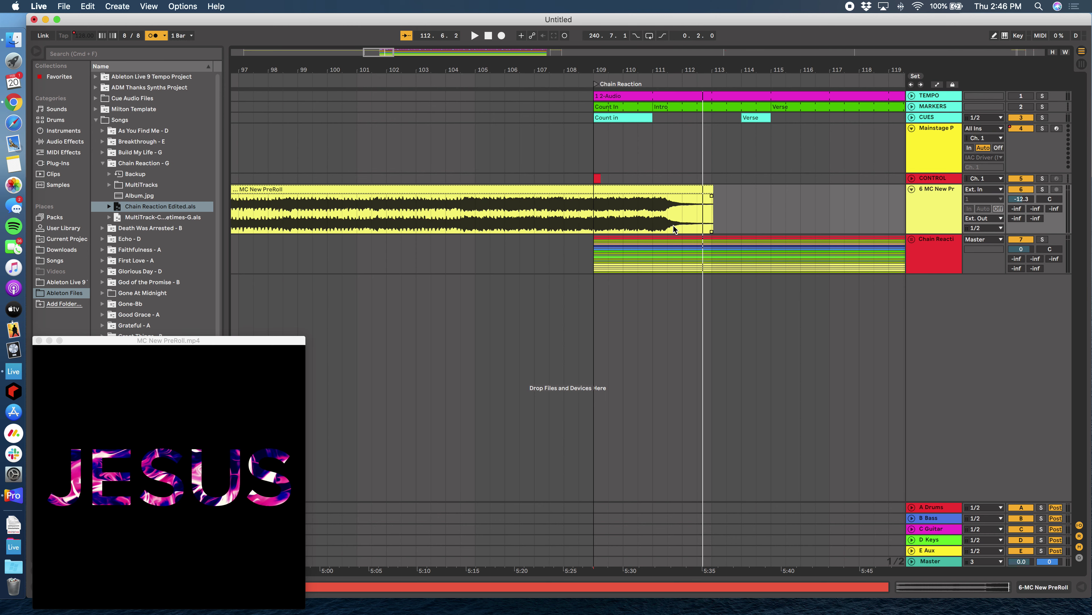
left_click_drag(674, 190, 670, 191)
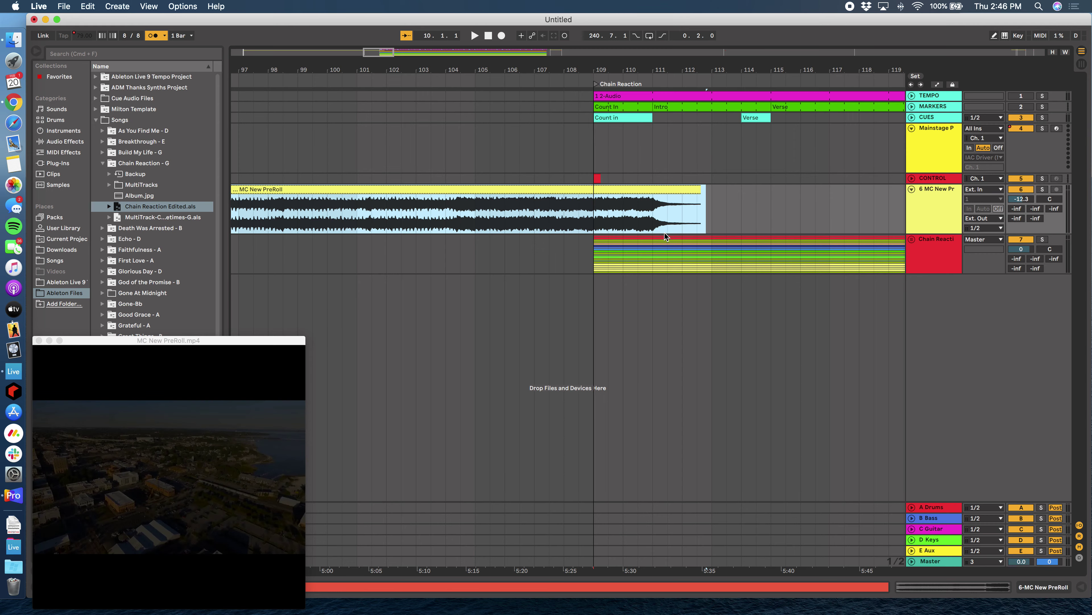
scroll(664, 232, "up", 6)
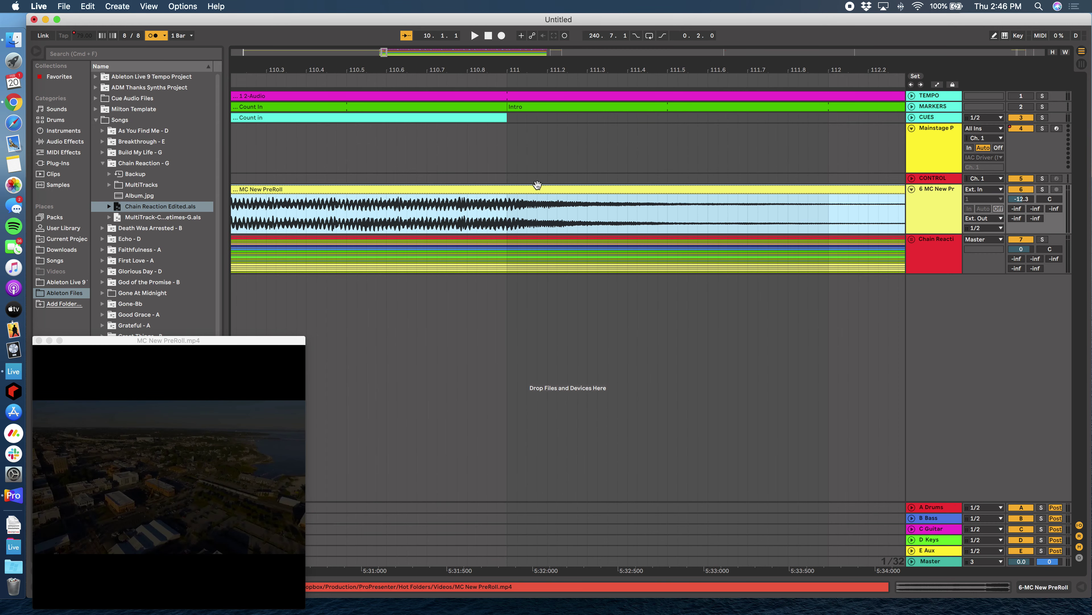
left_click(496, 187)
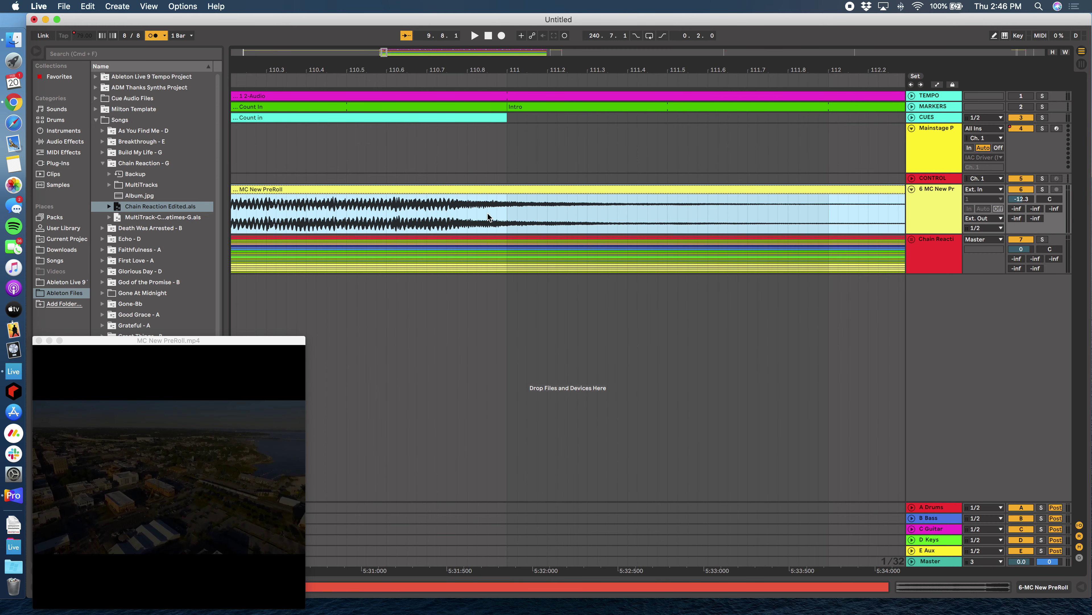
scroll(487, 218, "down", 6)
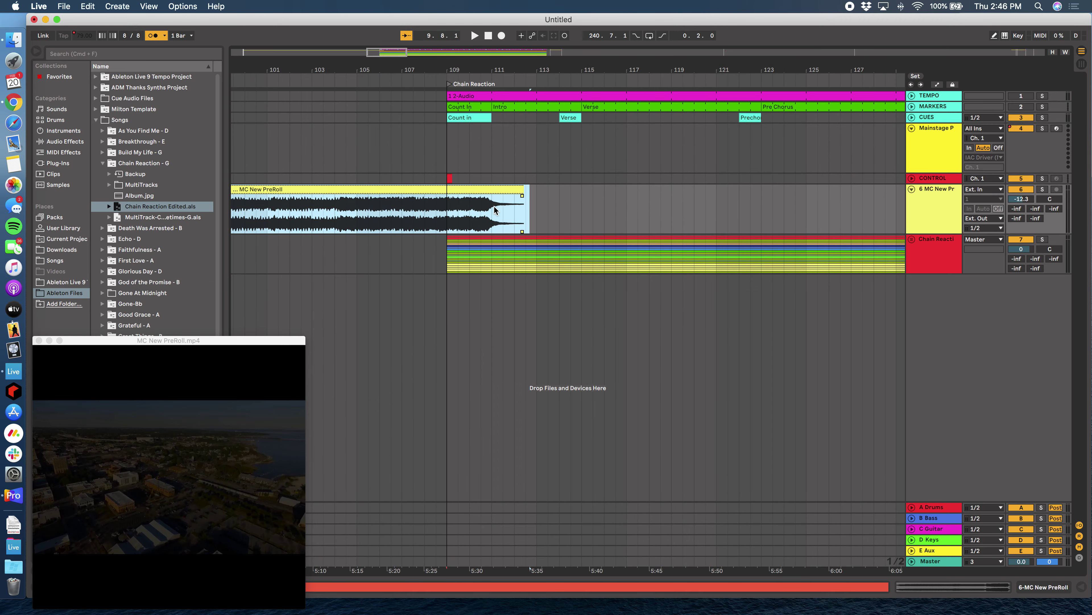
Move the Preroll locator to the new start of the MC New PreRoll clip, just before bar 10
scroll(473, 219, "left", 20)
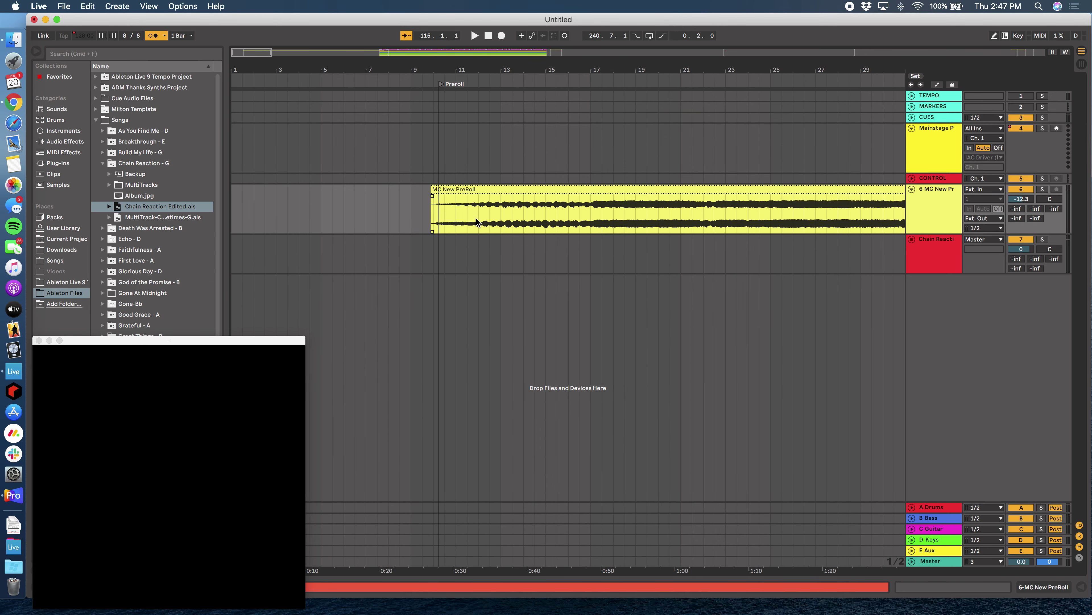
scroll(446, 186, "up", 10)
scroll(378, 127, "left", 5)
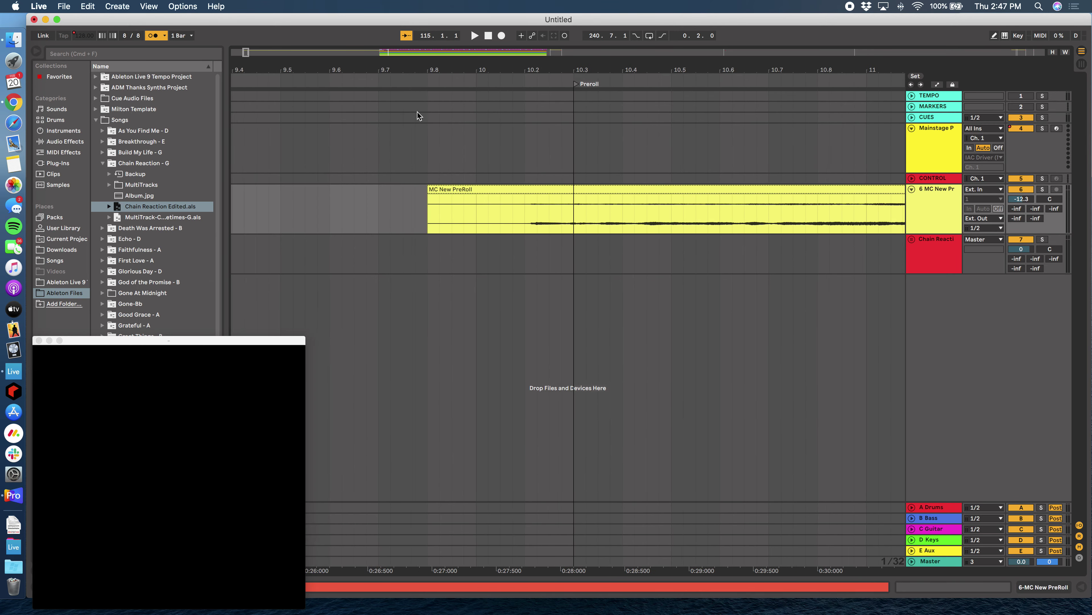
left_click_drag(575, 83, 430, 87)
scroll(628, 280, "down", 15)
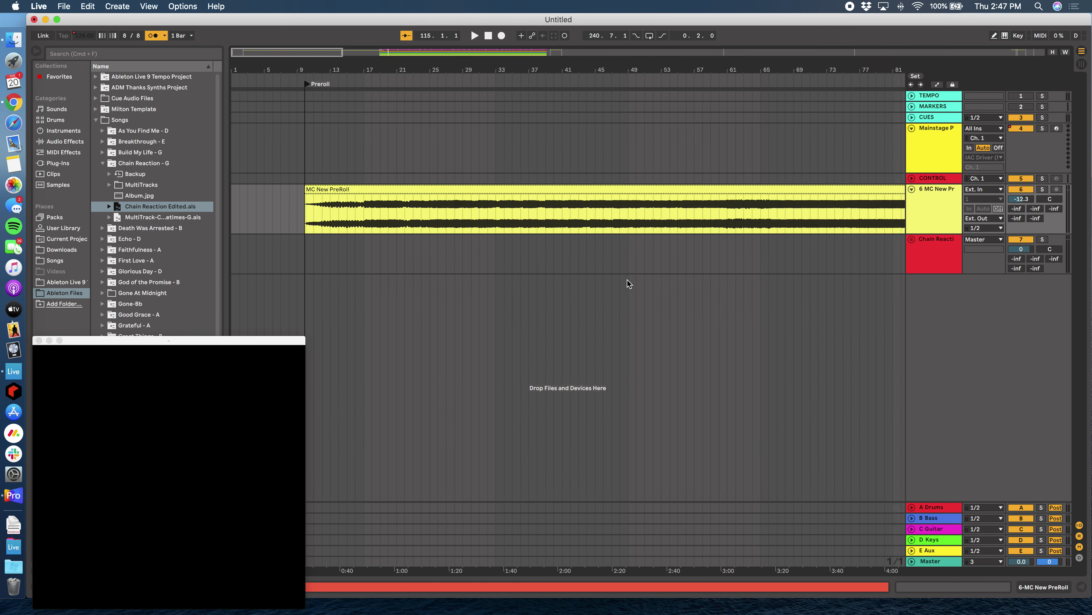
Play the arrangement from shortly before the Chain Reaction locator to check the transition, then jump back to the Preroll locator
scroll(619, 183, "up", 8)
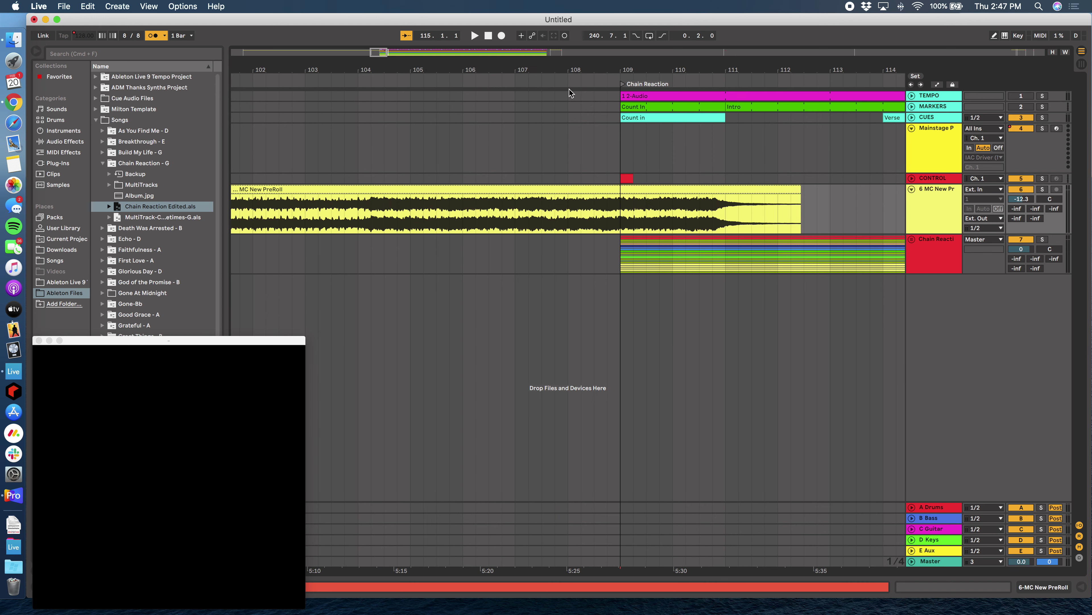
left_click(549, 78)
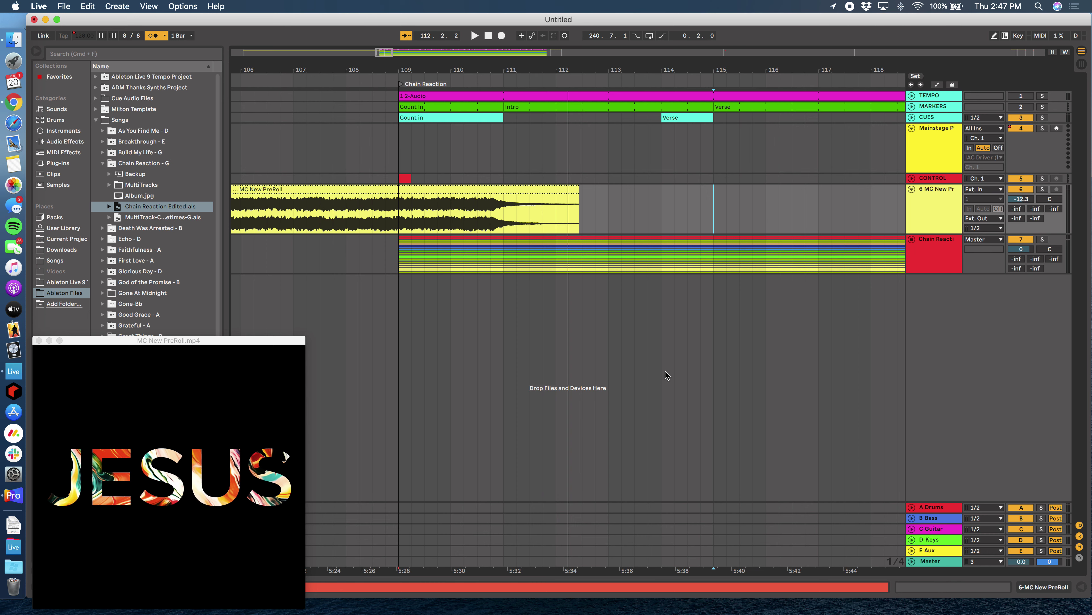
key("1")
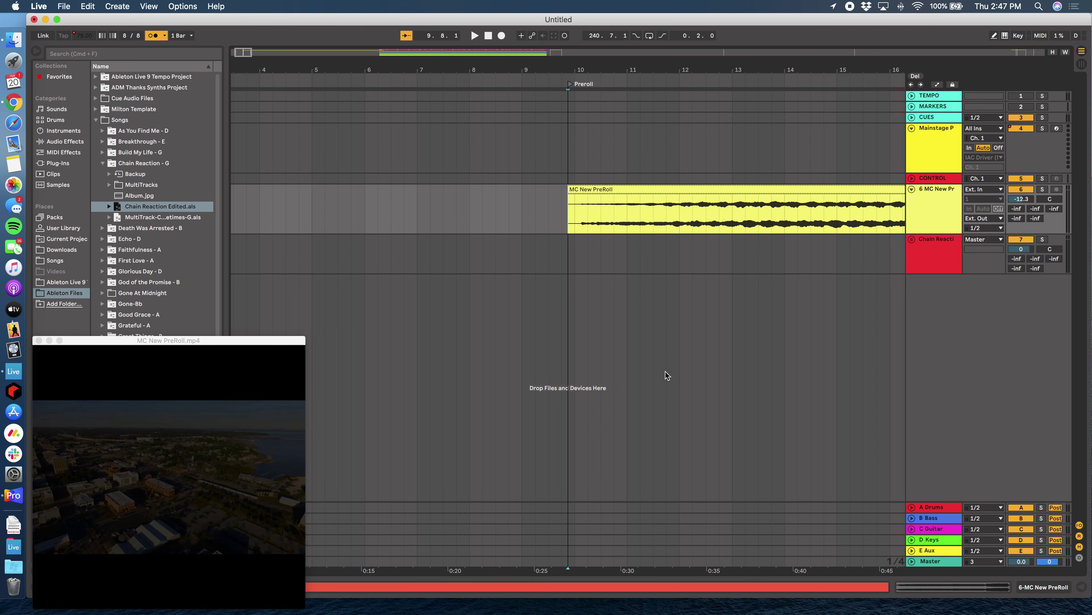
Examine the overlap between the pre-roll and Chain Reaction and the CONTROL track, then place the insert marker at bar 109
scroll(666, 372, "right", 10)
scroll(666, 371, "down", 5)
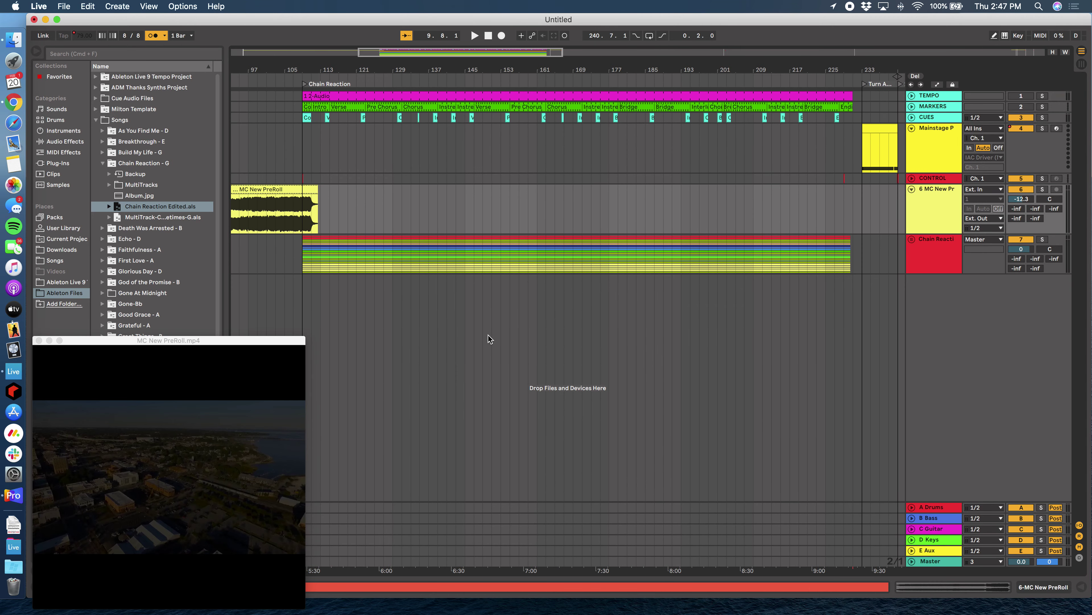
scroll(488, 335, "left", 10)
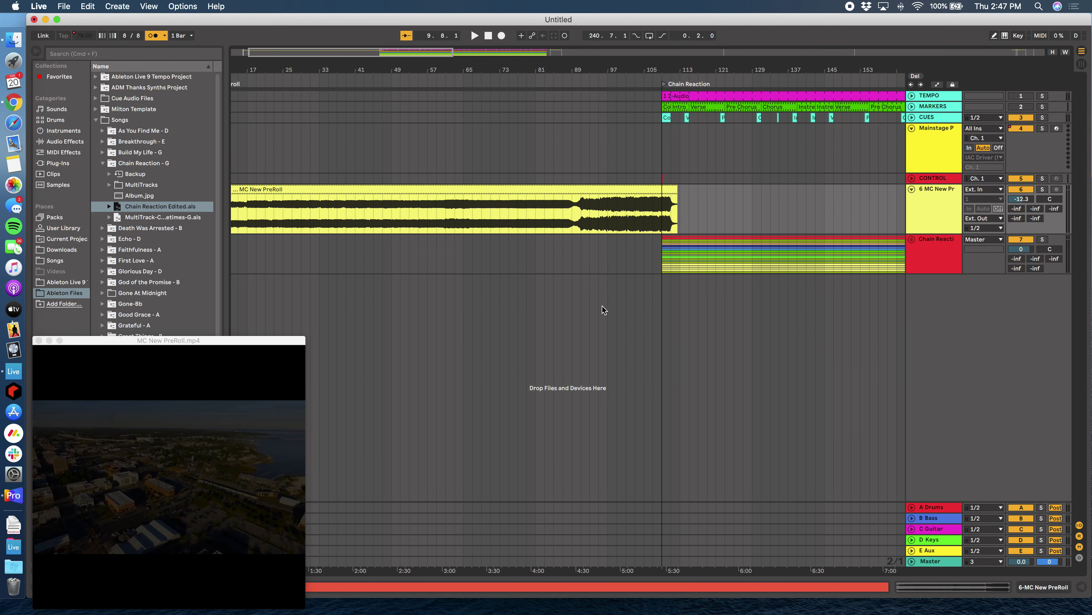
scroll(497, 337, "left", 3)
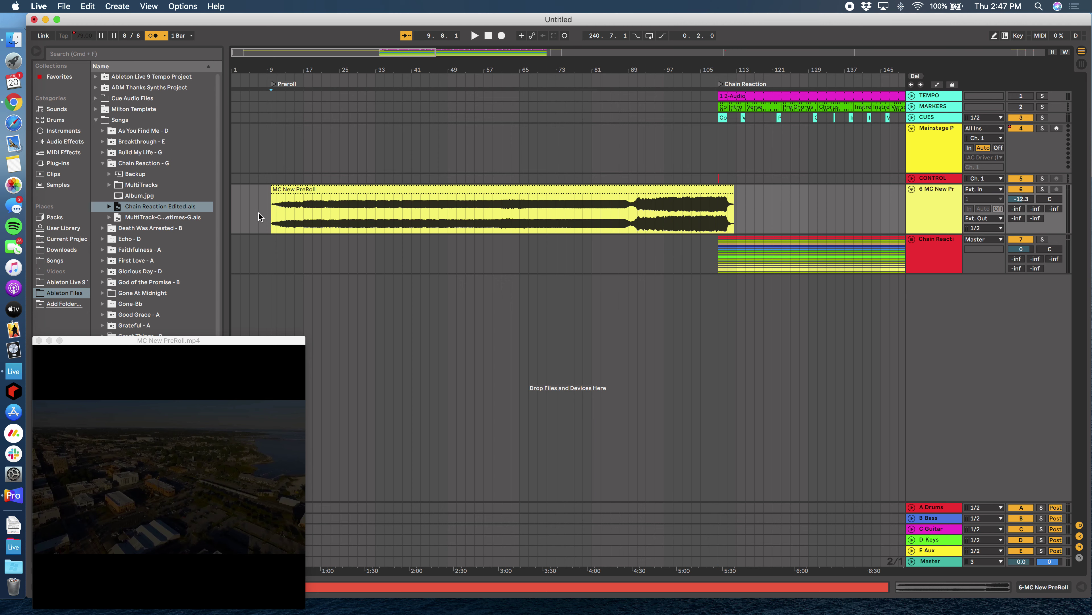
scroll(728, 172, "up", 10)
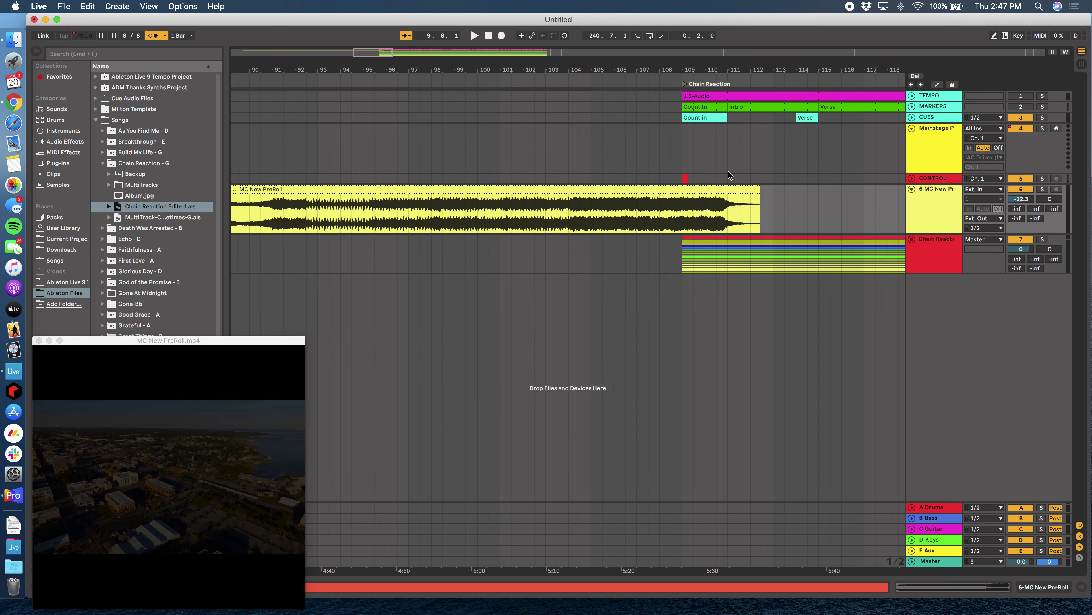
scroll(706, 181, "up", 2)
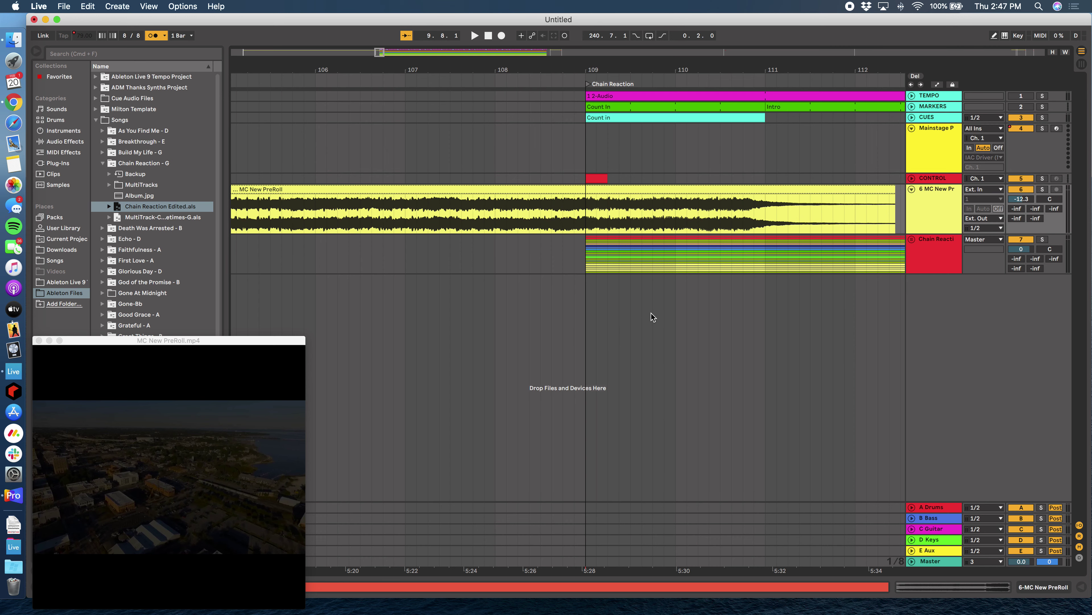
scroll(516, 322, "down", 12)
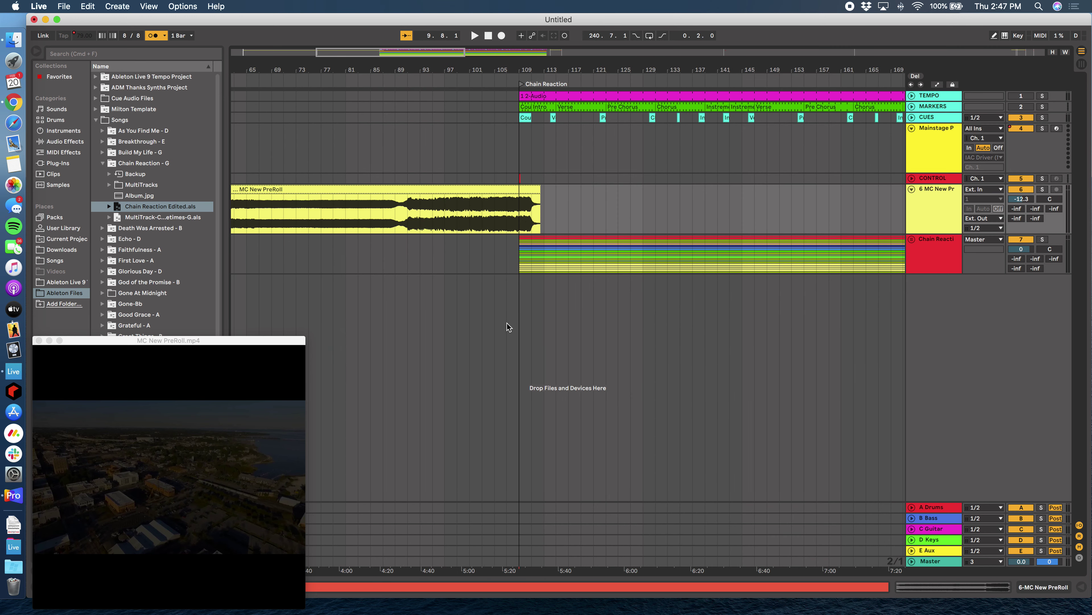
scroll(507, 323, "down", 2)
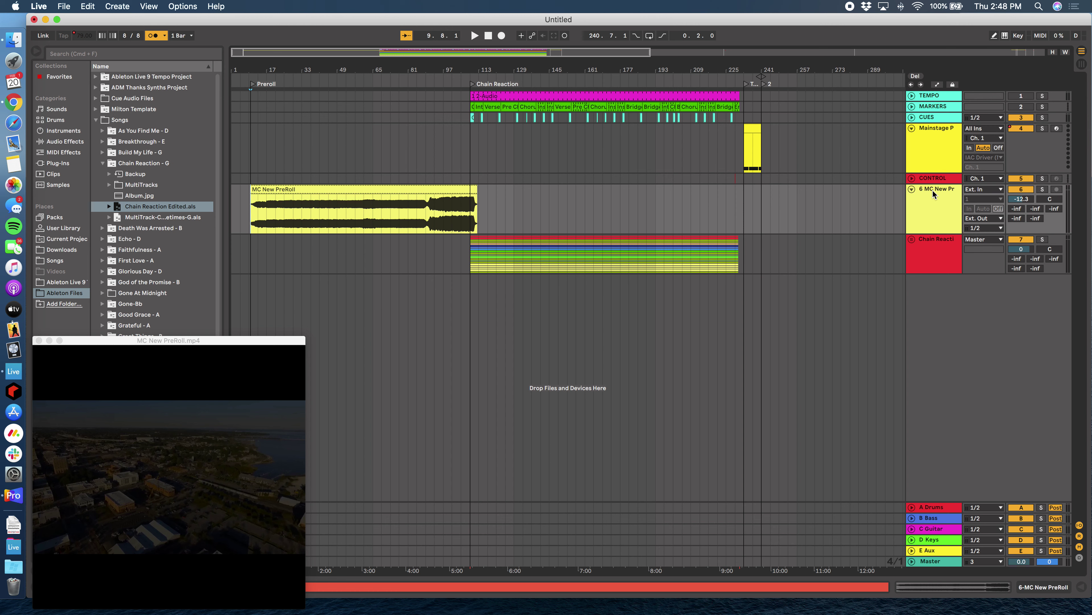
left_click(931, 178)
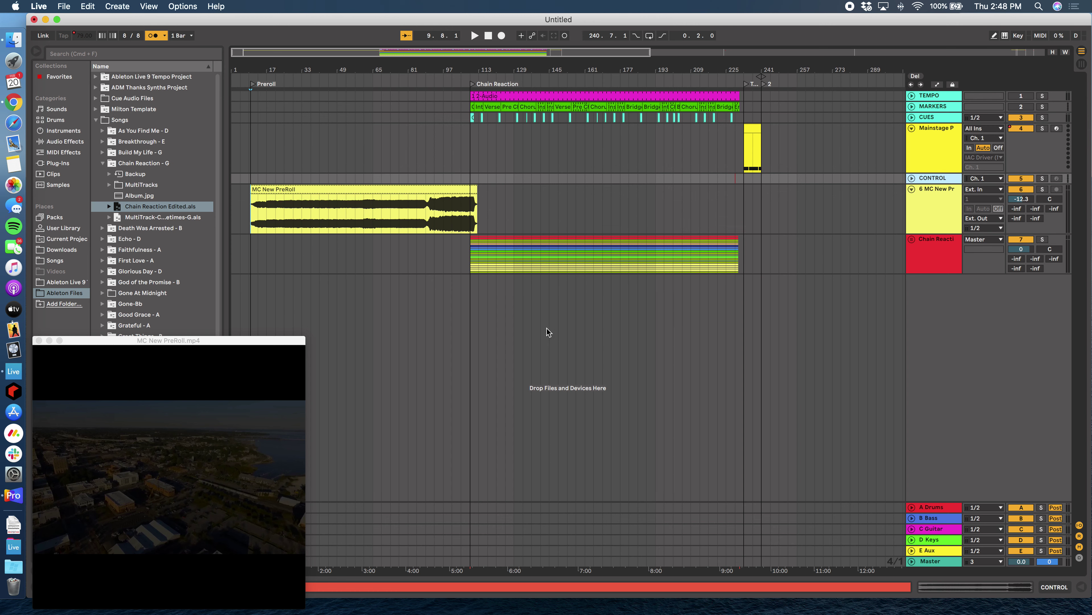
left_click(469, 362)
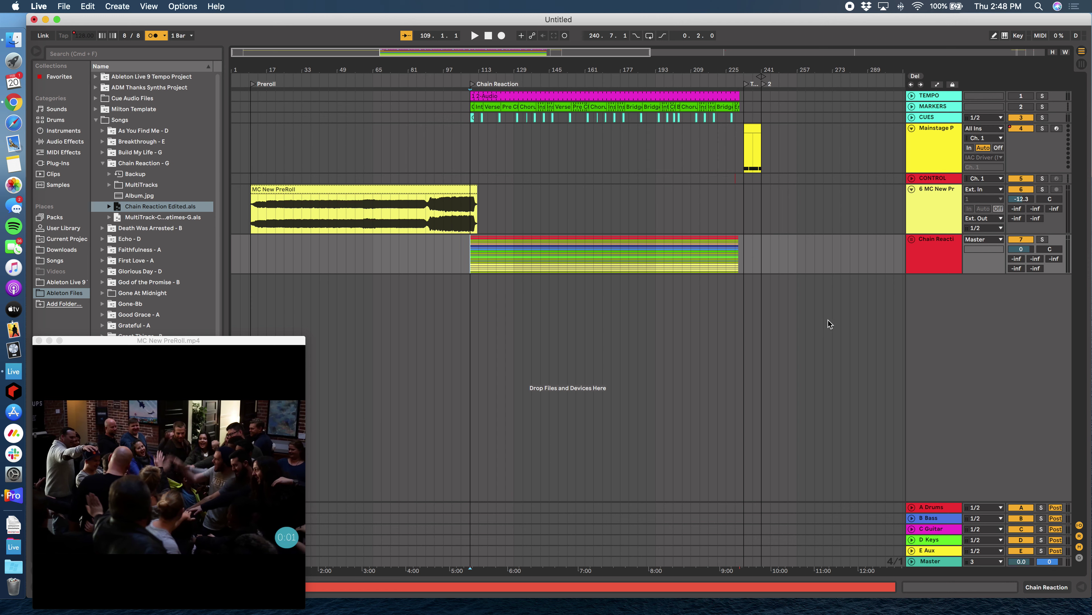
Switch to Audio MIDI Setup, show the MIDI Studio window and locate the IAC Driver among the devices
left_click(1043, 6)
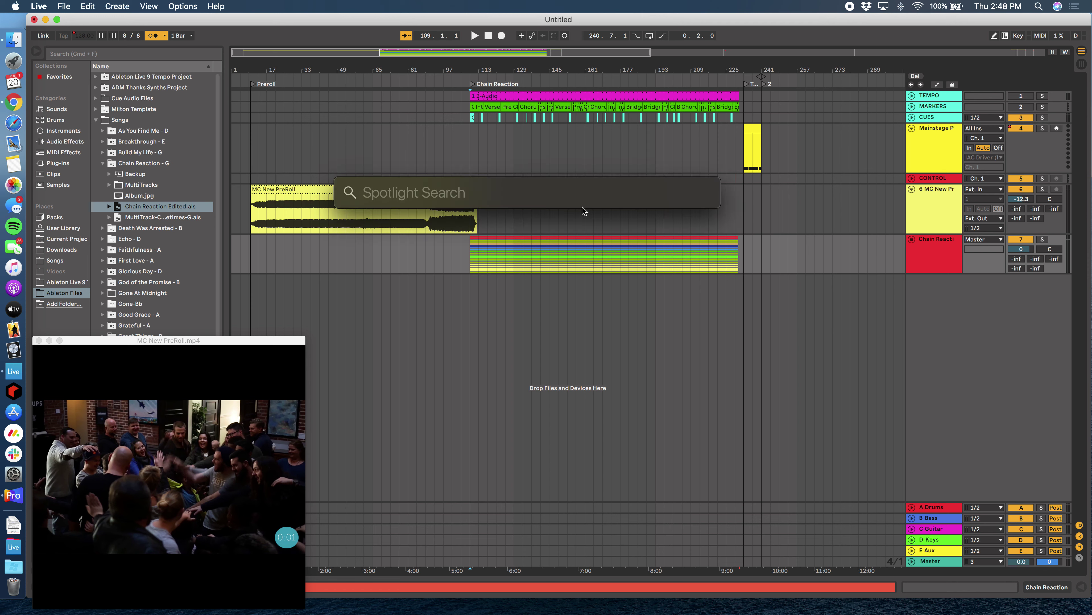
type("midi")
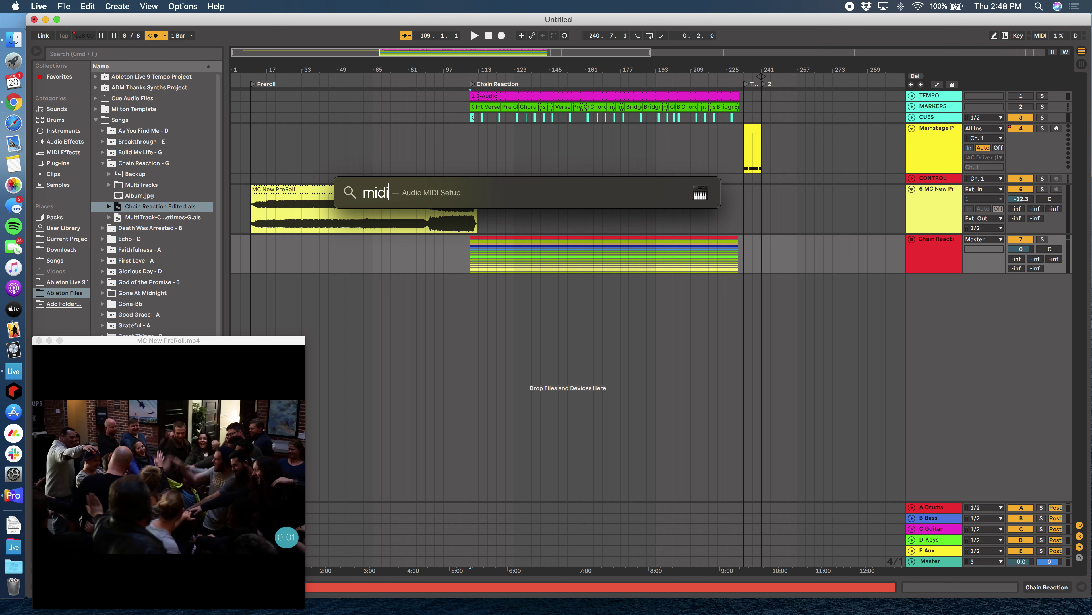
key("Return")
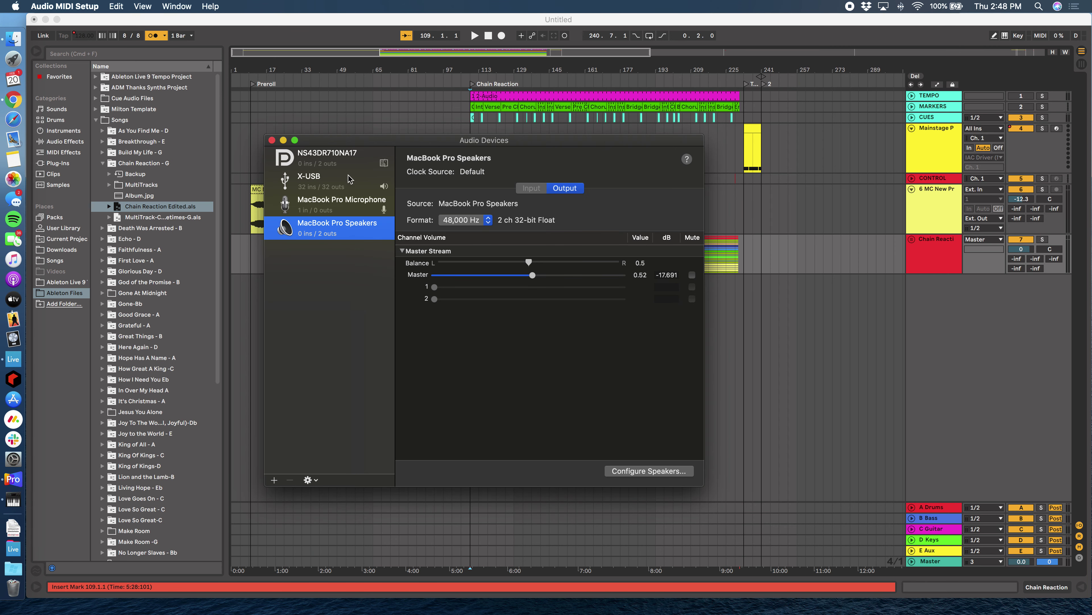
left_click_drag(410, 142, 417, 141)
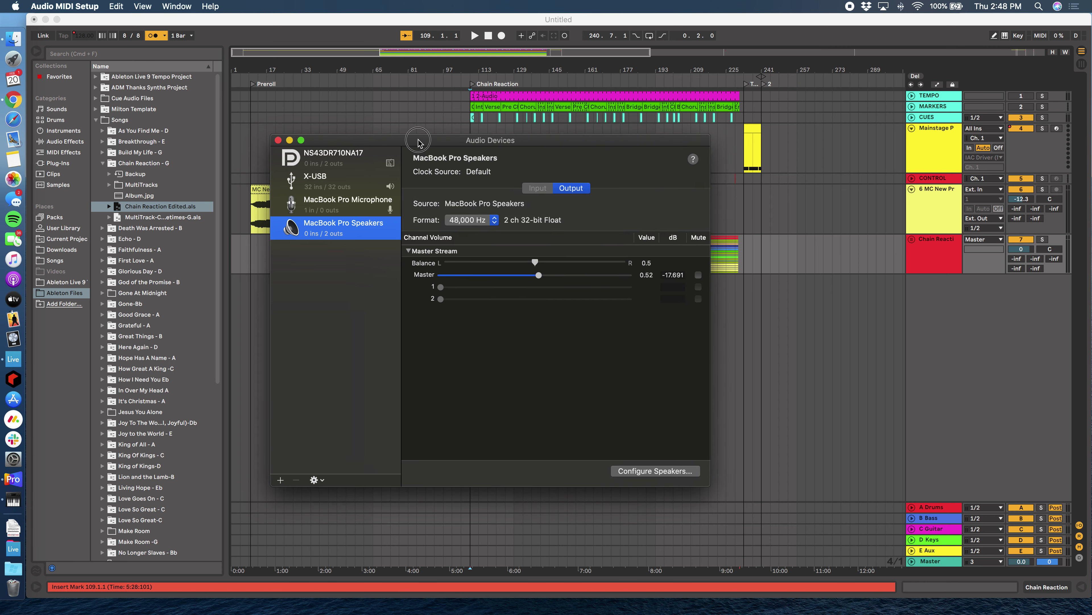
left_click(181, 7)
left_click(194, 30)
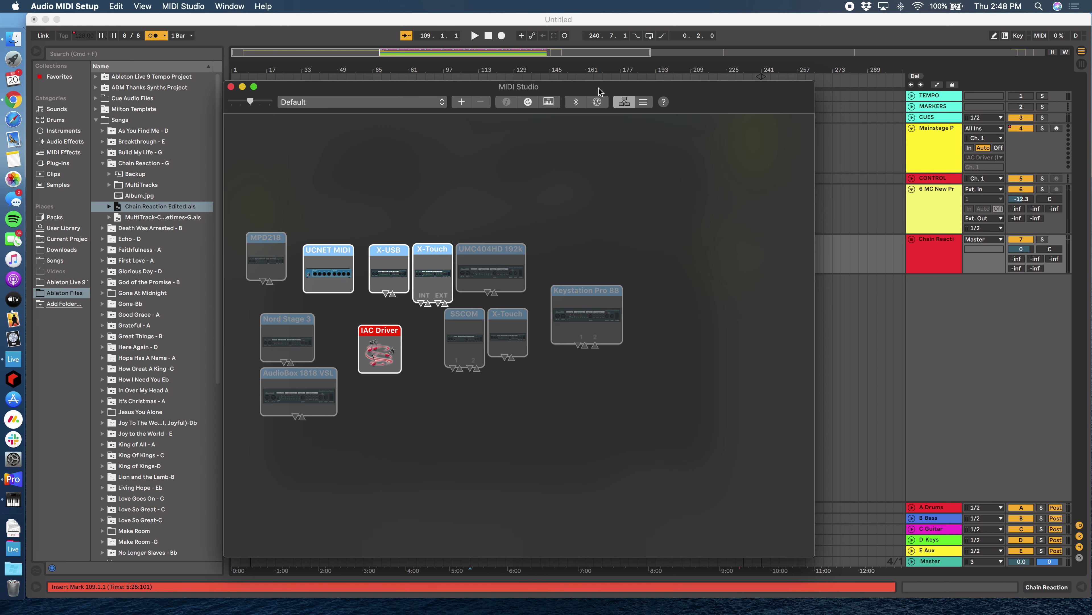
left_click_drag(601, 89, 634, 82)
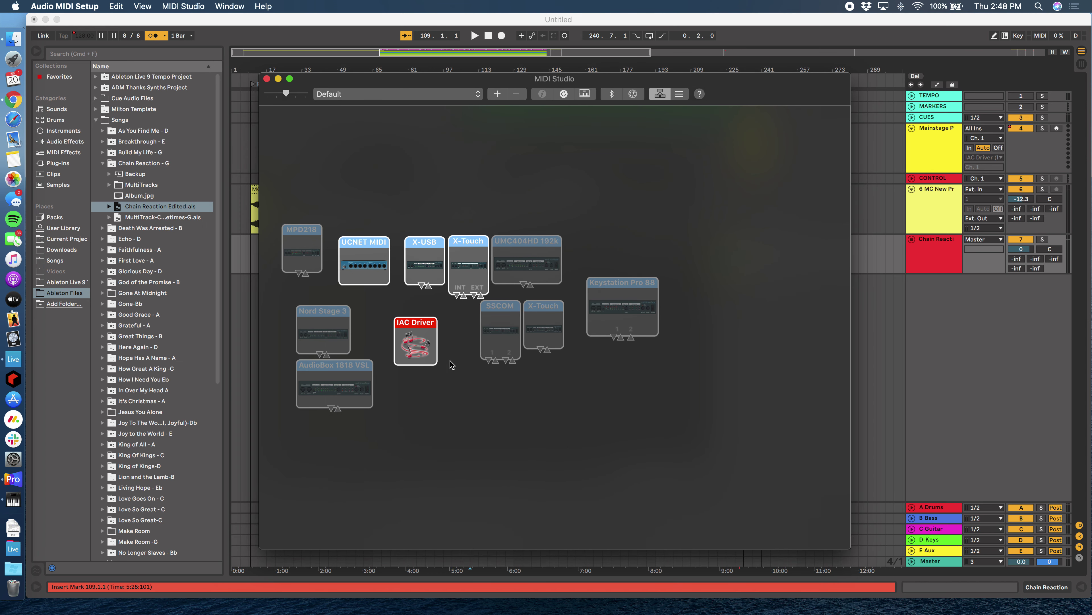
left_click(405, 360)
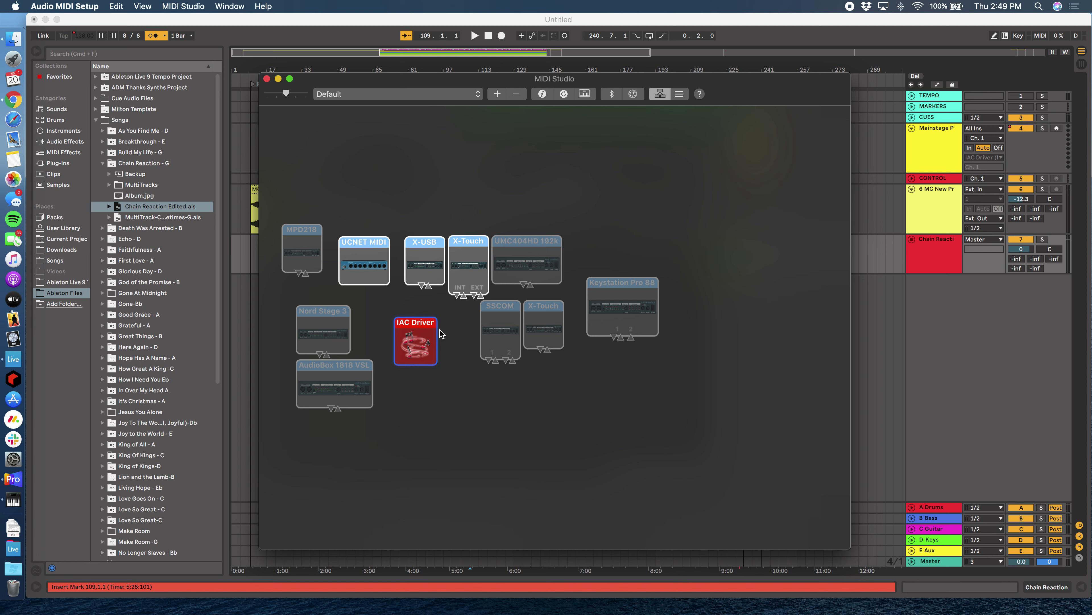
left_click(499, 424)
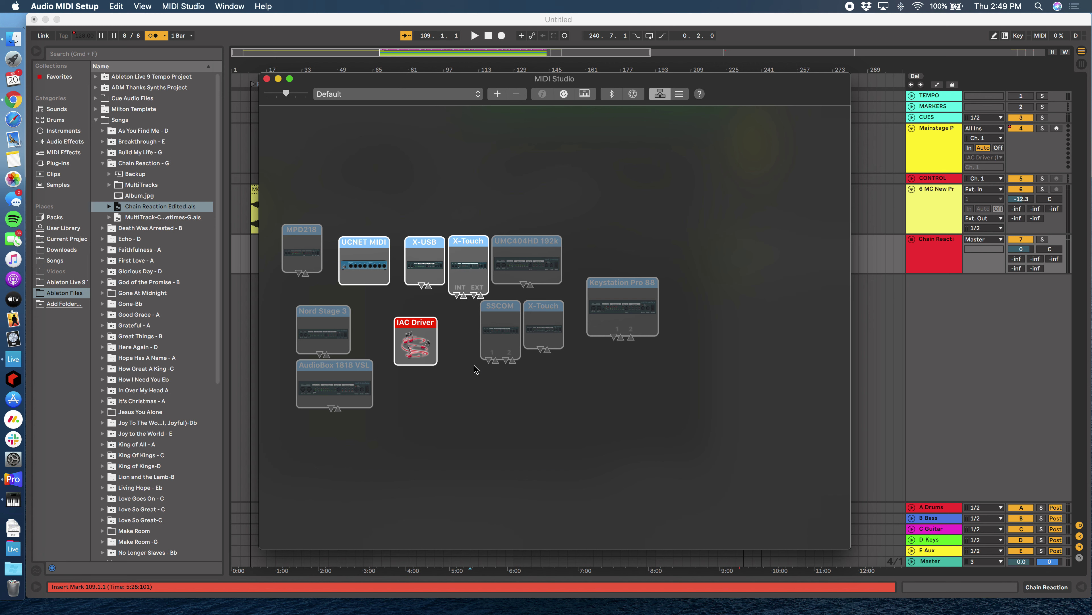
Open the MIDI Network Setup and add a new session
left_click(632, 94)
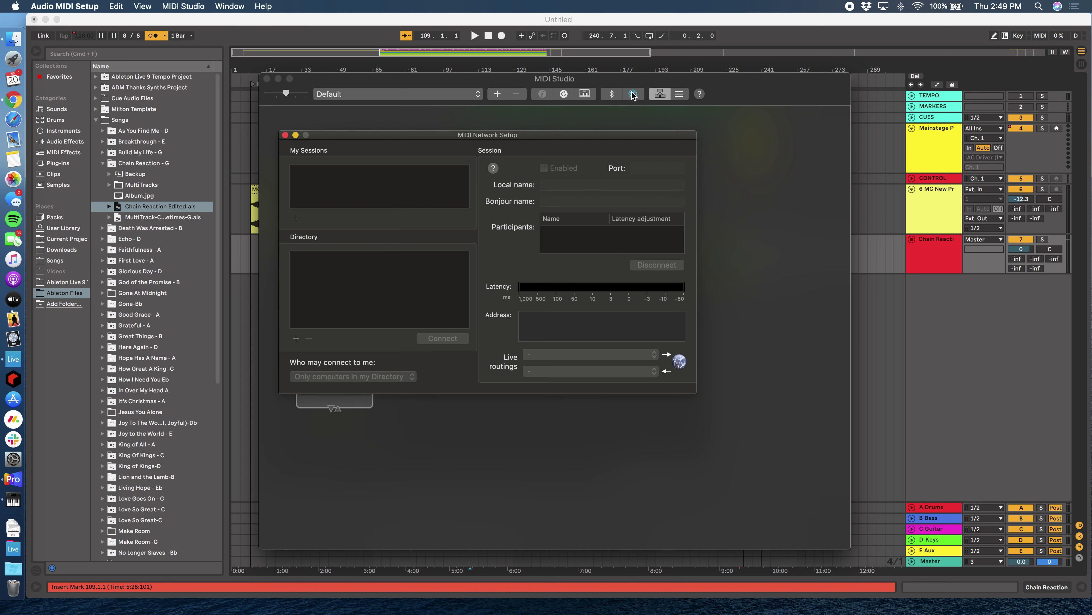
left_click(512, 135)
left_click_drag(512, 134, 532, 134)
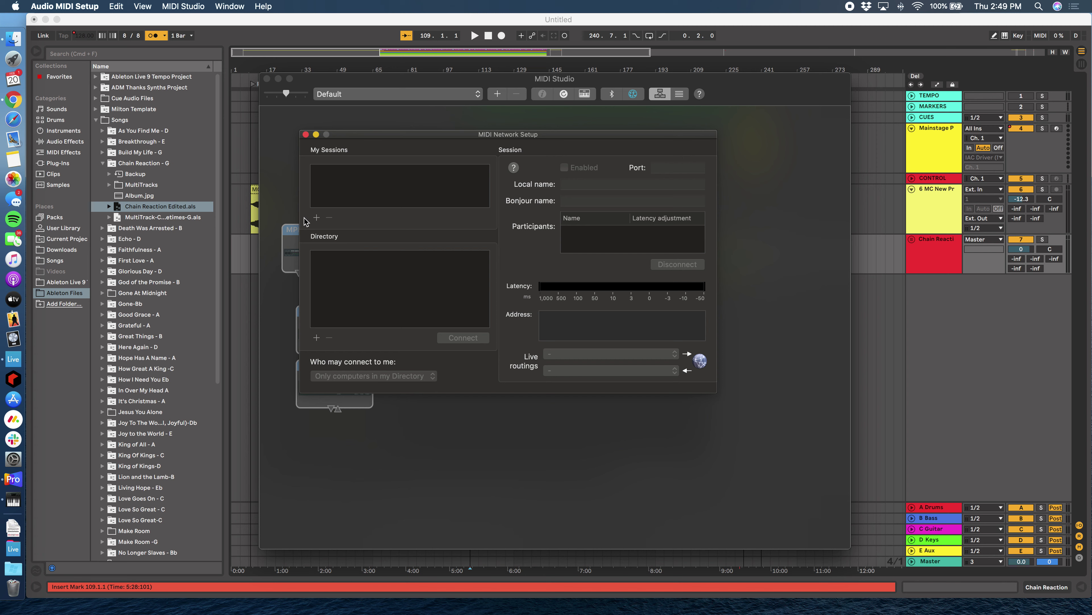
left_click(316, 218)
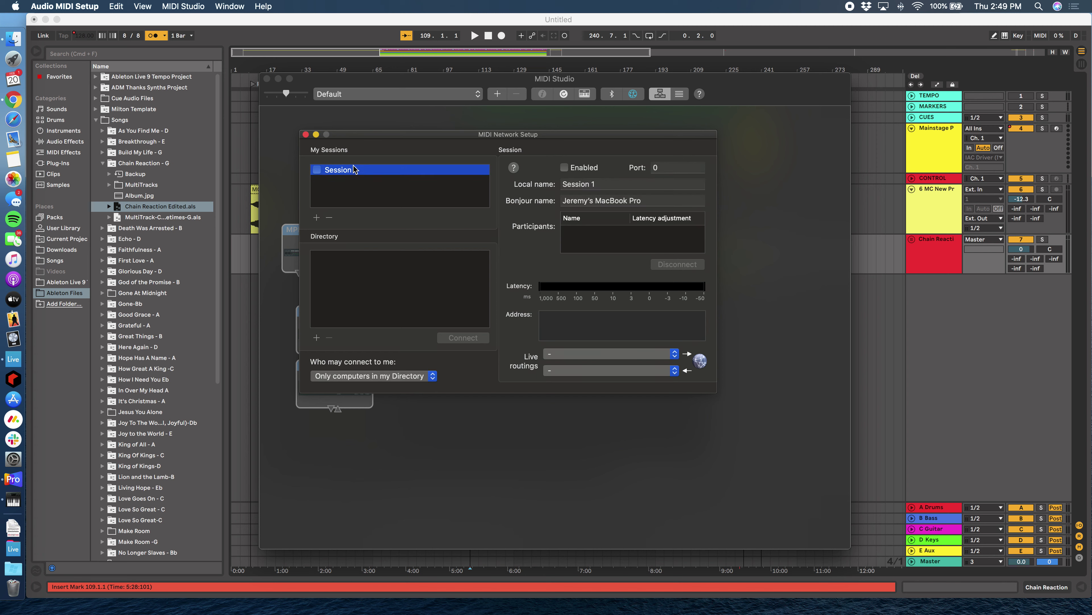
Enable Session 1 and set its Bonjour name to Ableton Mac
left_click(317, 170)
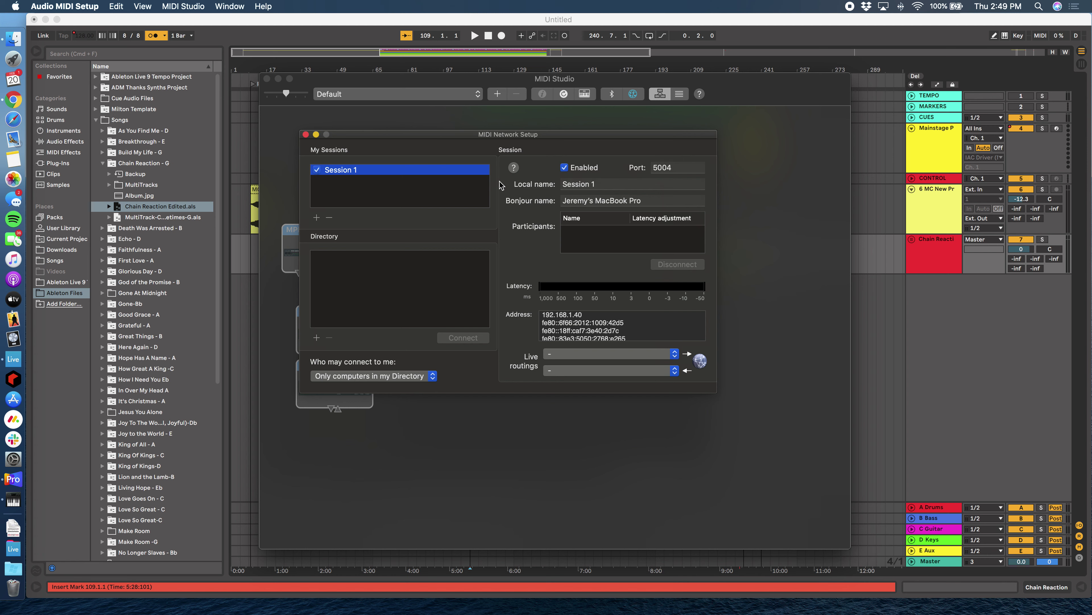
left_click(645, 201)
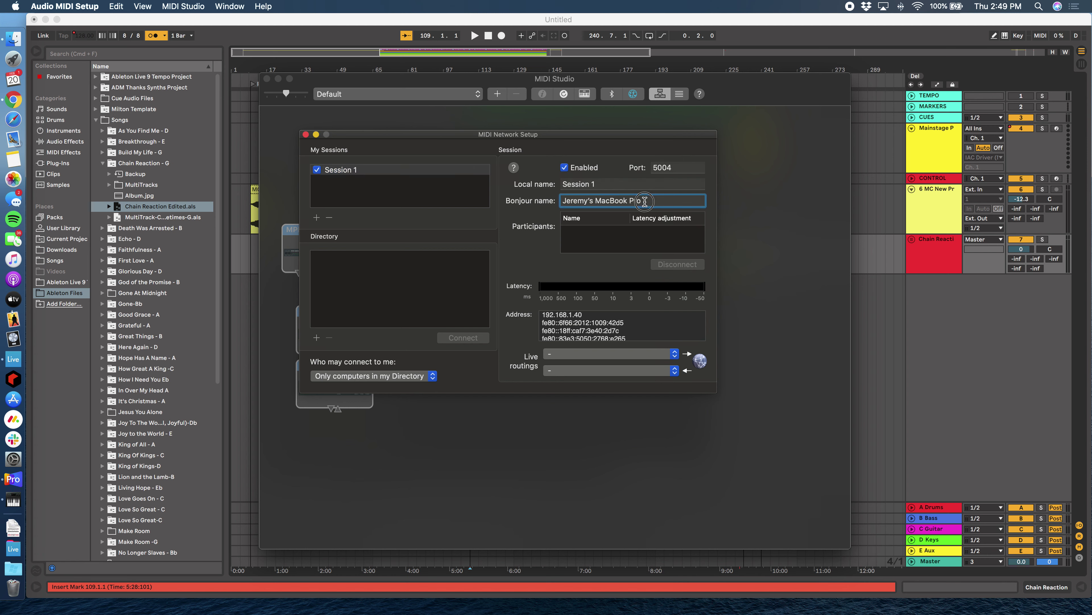
type("Ableton Mac")
key("Return")
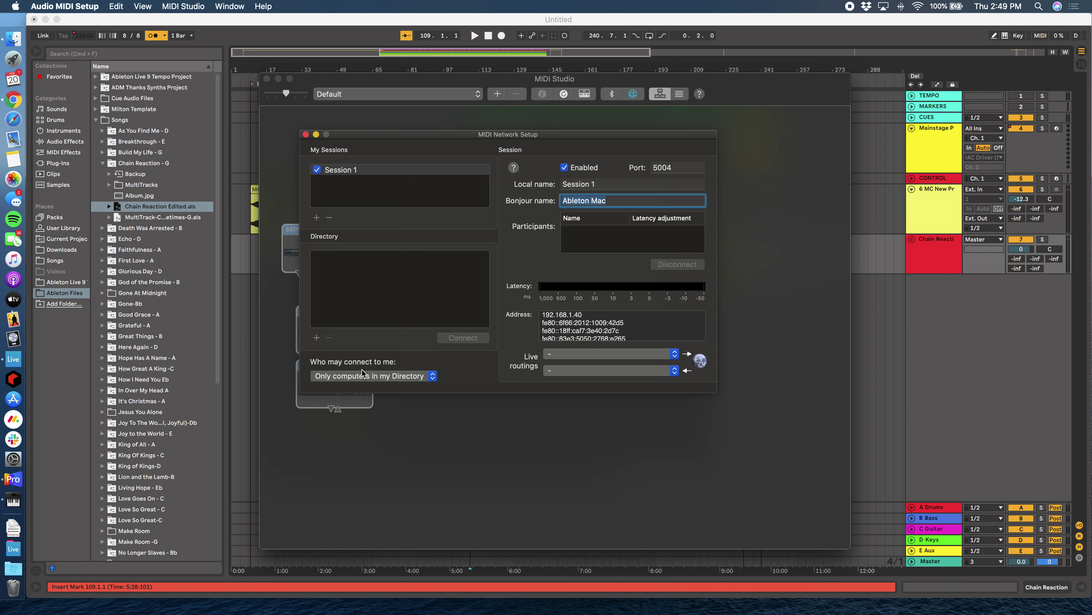
Allow anyone to connect to this computer's MIDI network sessions
left_click(414, 377)
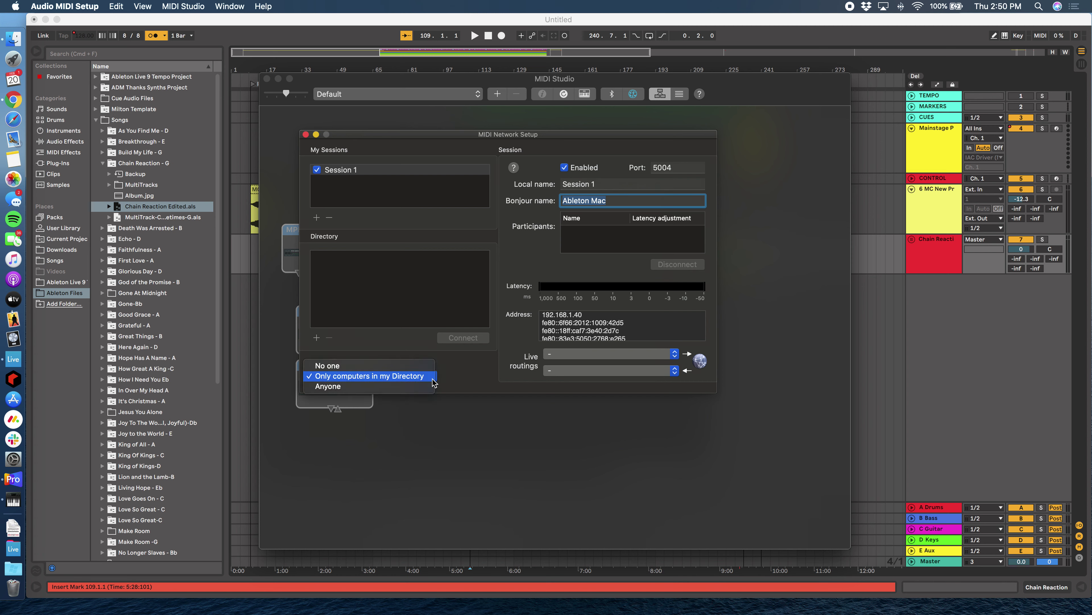
left_click(404, 390)
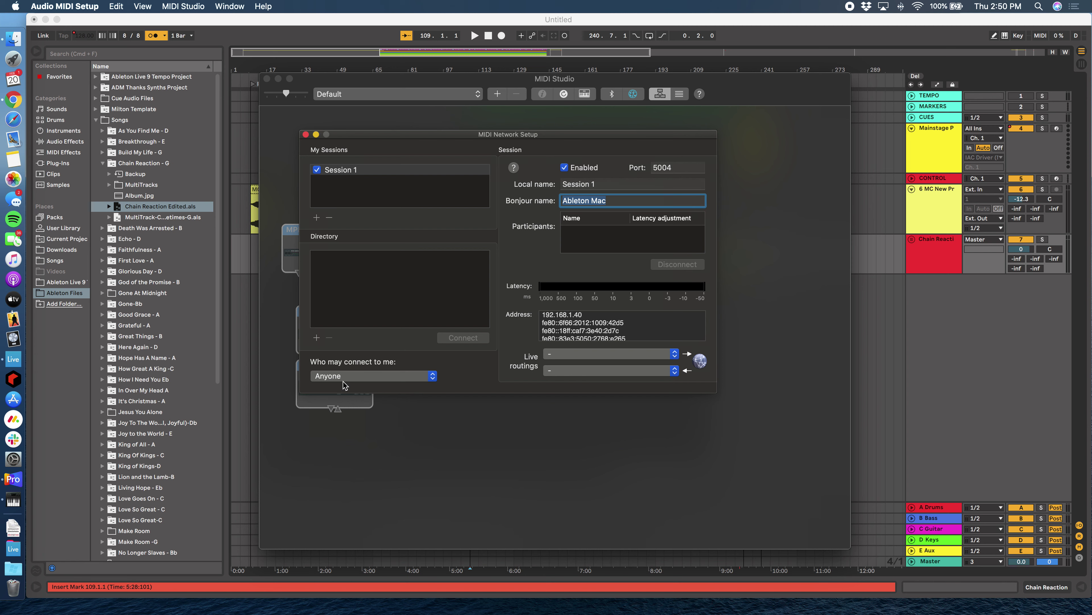
left_click(368, 276)
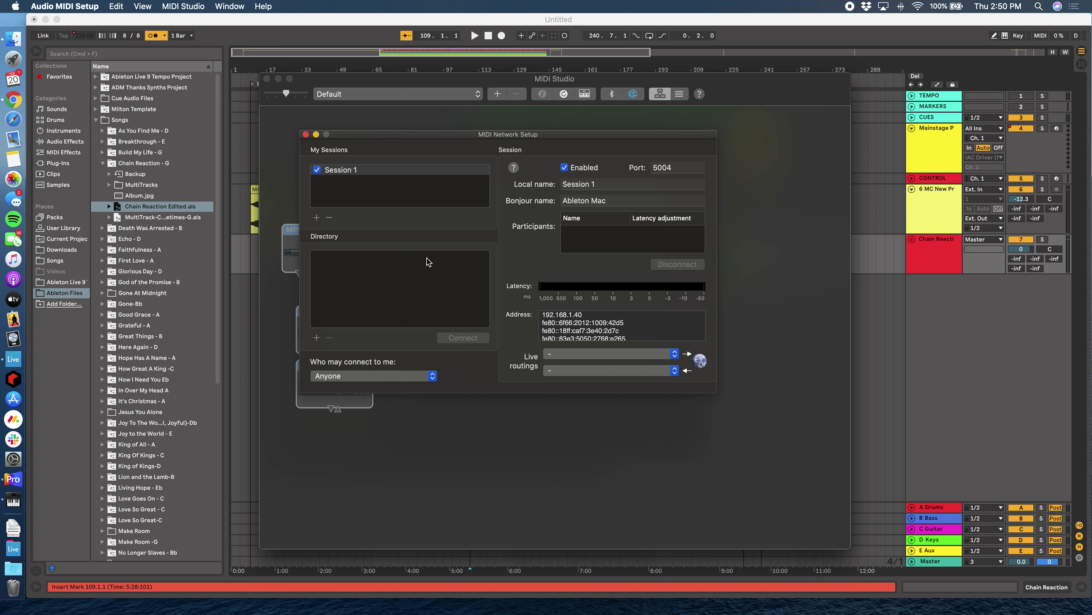
Set both live routings of the session, outgoing and incoming, to Network Session 1
left_click(618, 353)
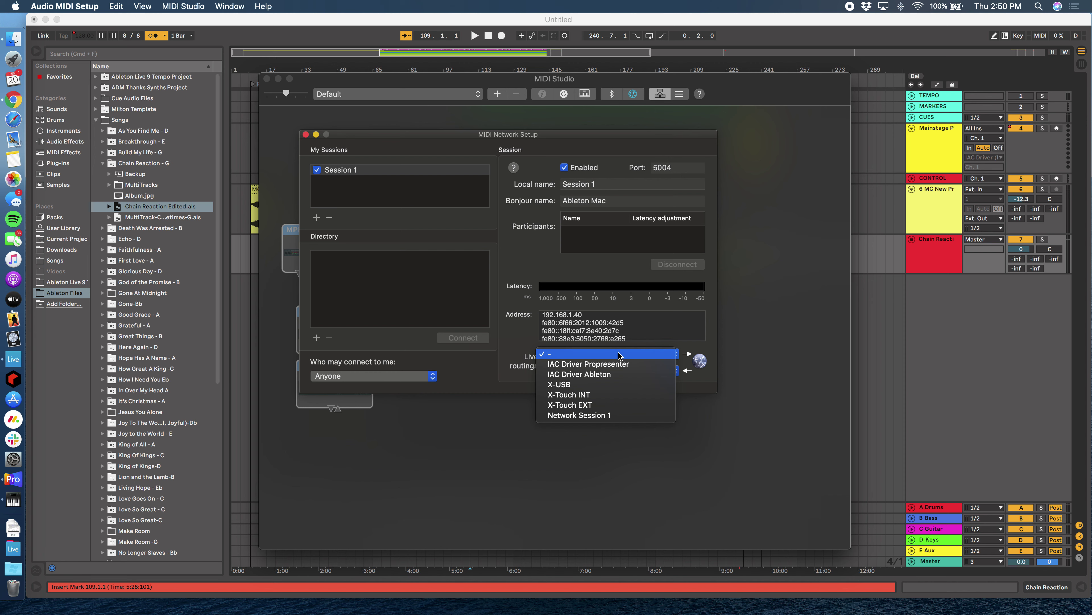
left_click(622, 416)
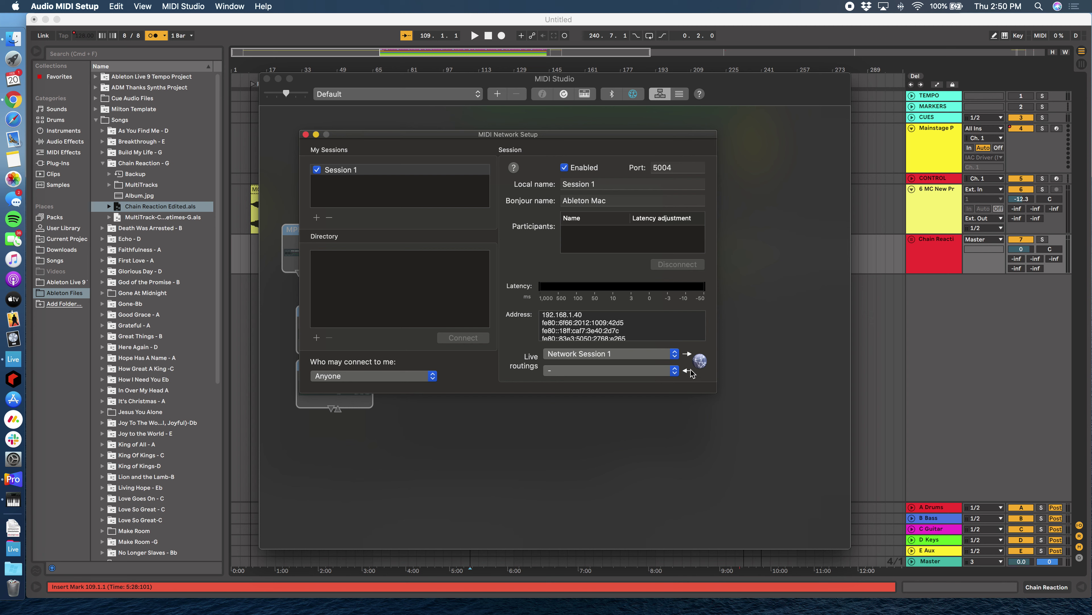
left_click(676, 371)
left_click(588, 432)
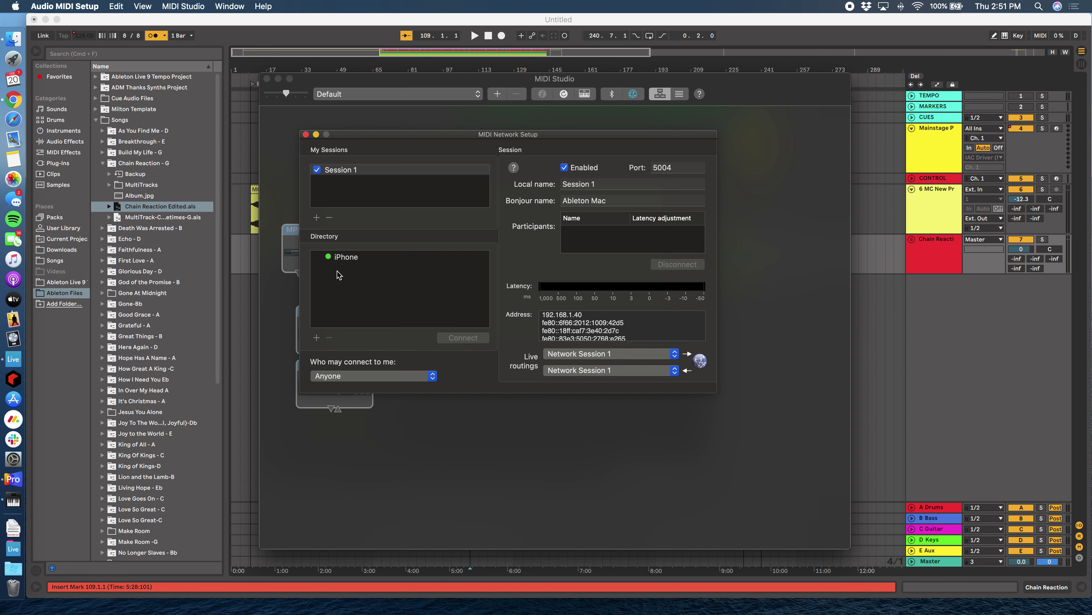
Connect the iPhone from the directory to Session 1 and check its entry among the participants
left_click(340, 261)
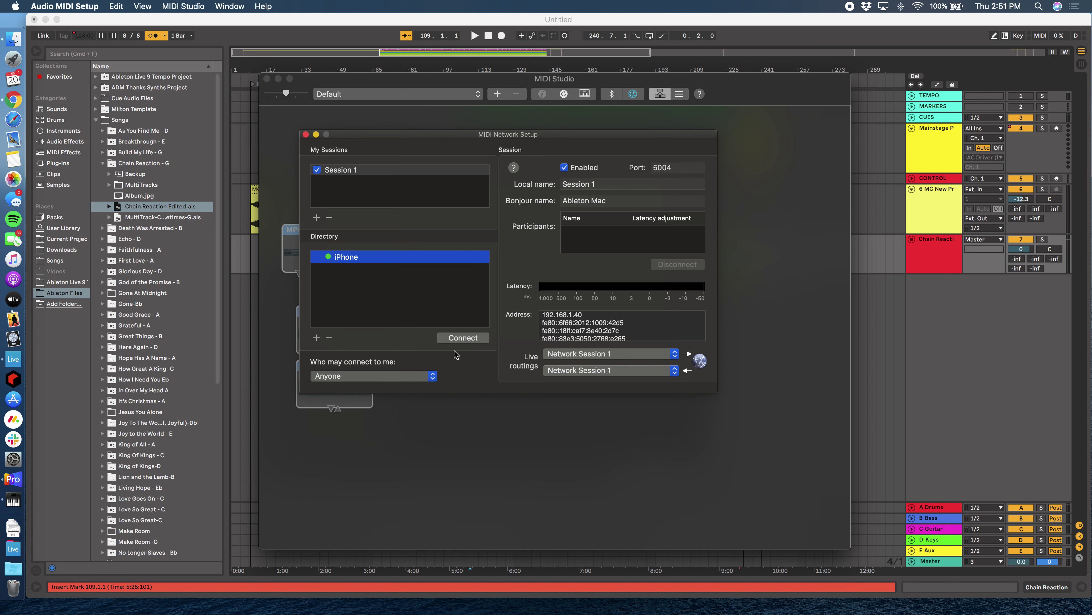
left_click(457, 339)
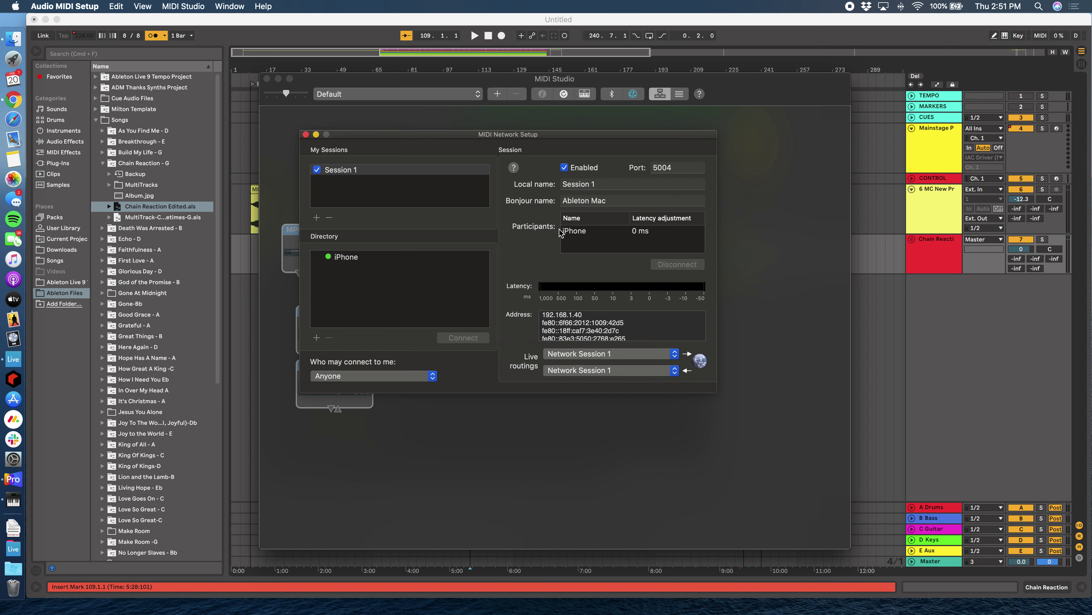
left_click(569, 232)
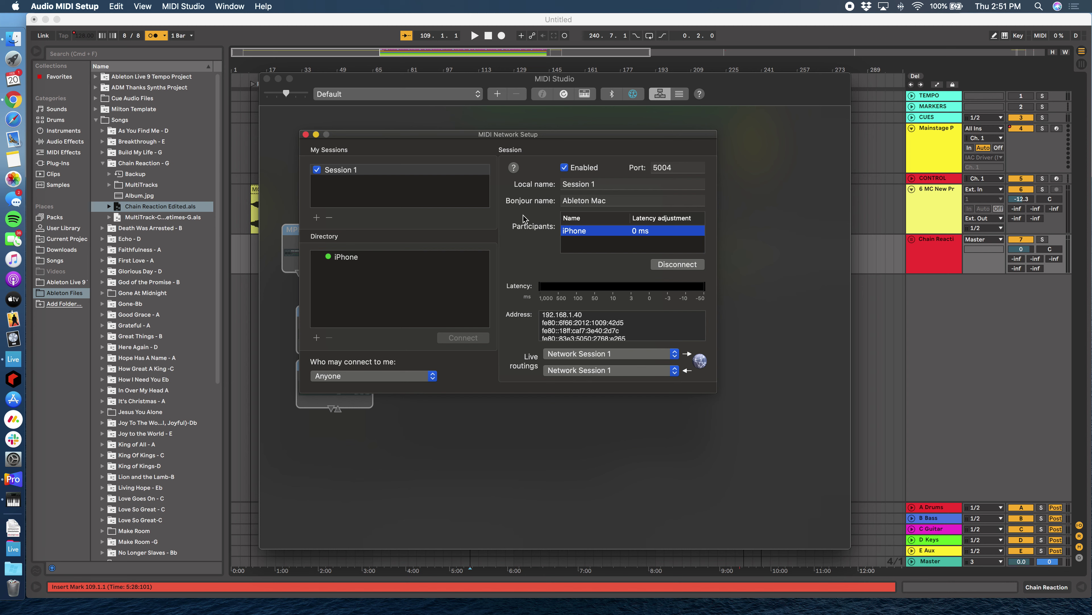
left_click(334, 261)
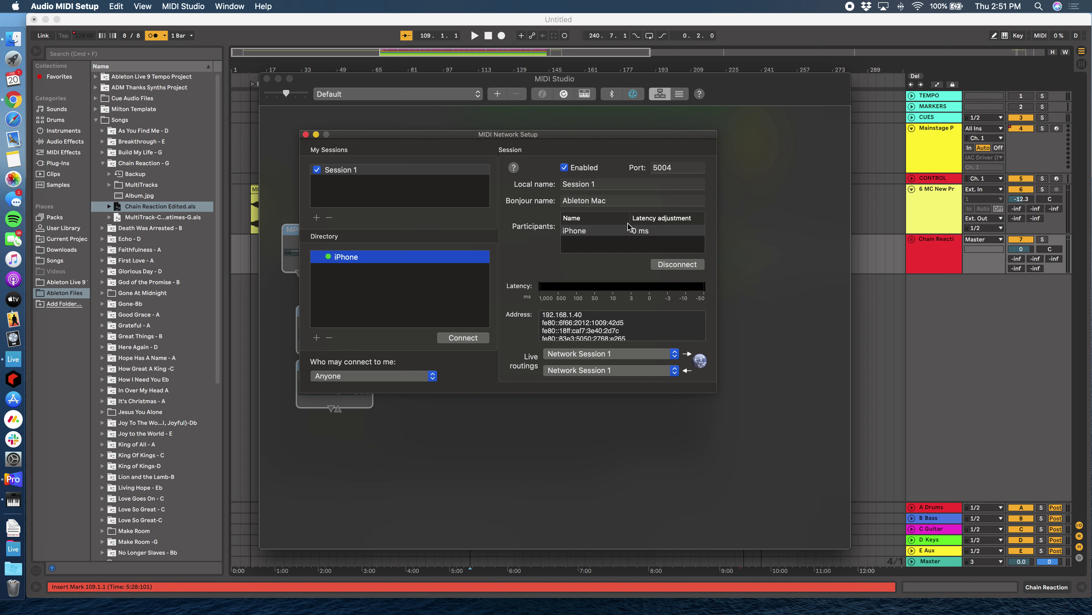
Close the MIDI Network Setup and MIDI Studio windows and return to the arrangement in Ableton Live
left_click(306, 134)
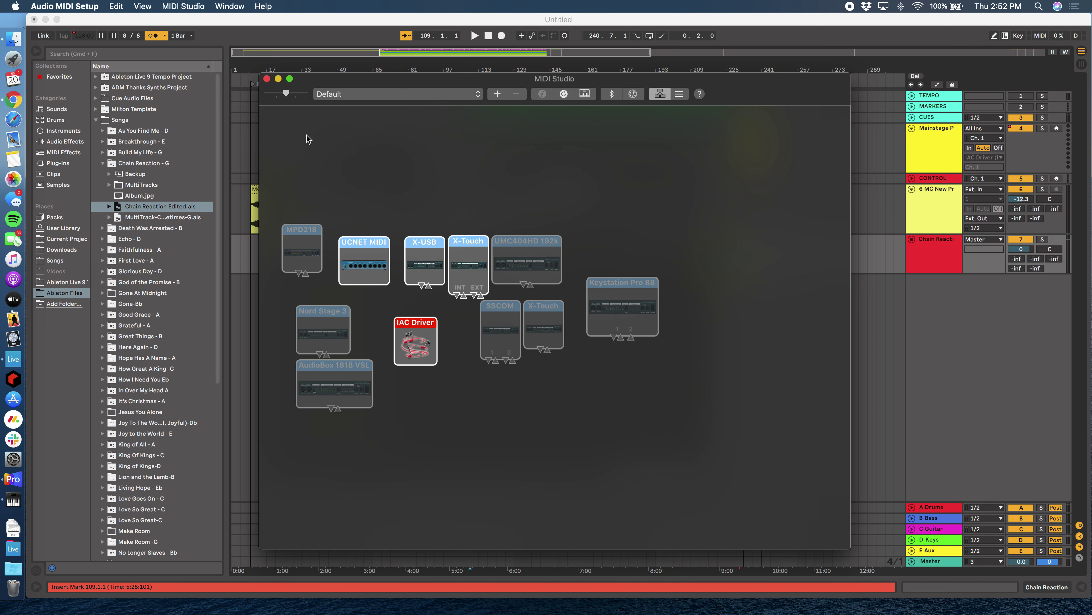
left_click(267, 79)
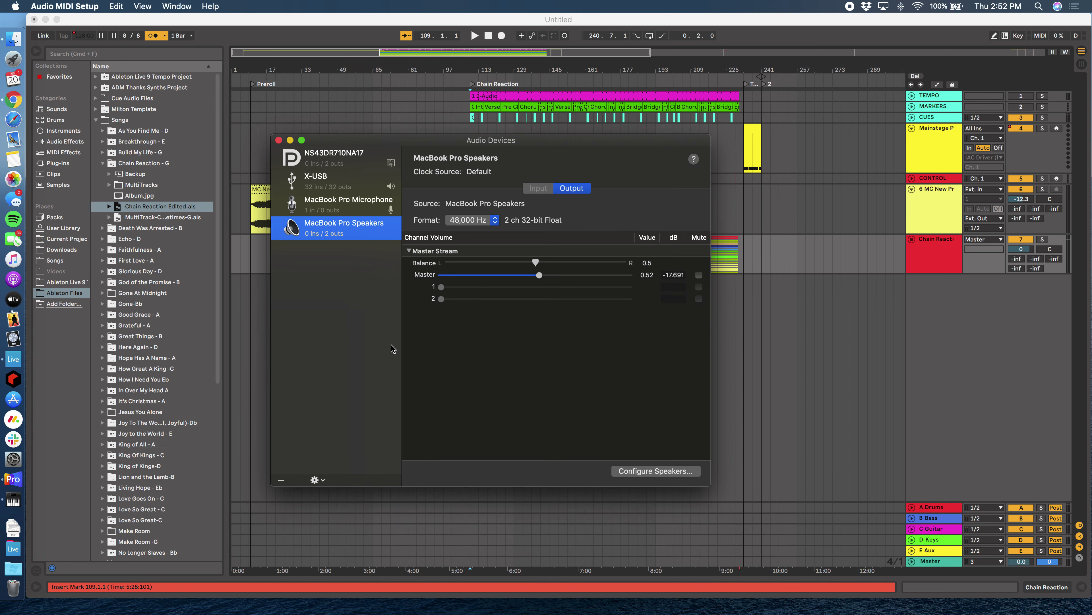
left_click(731, 354)
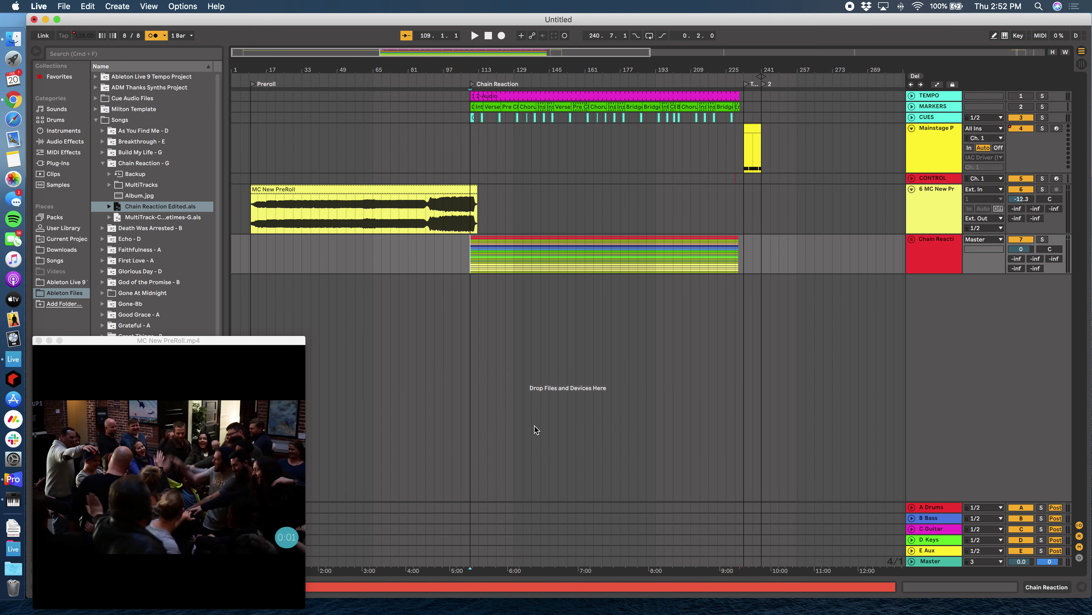
left_click(533, 394)
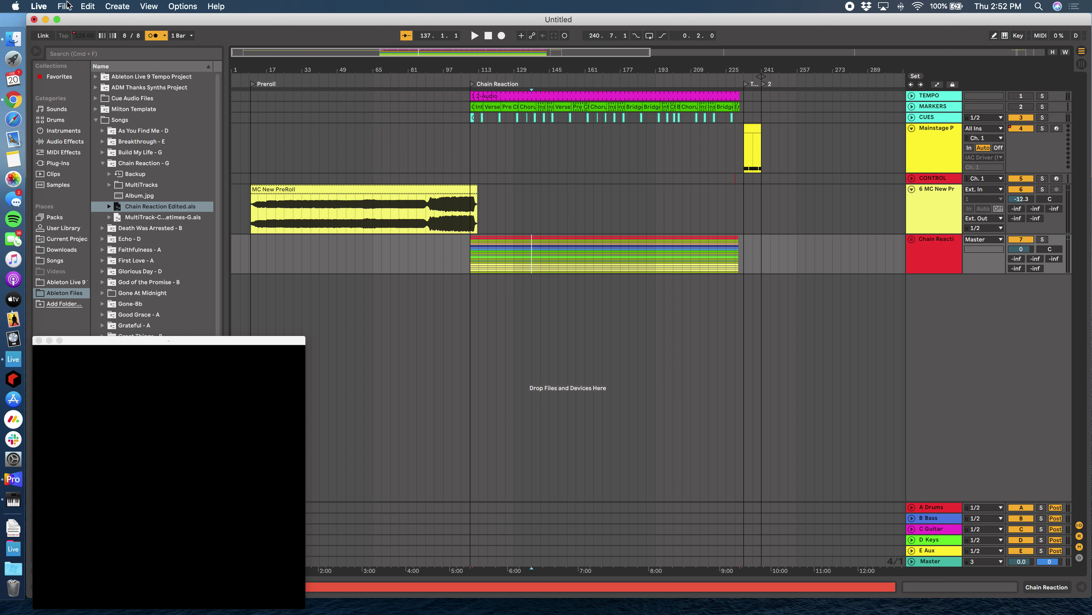
Check in Live's MIDI preferences that Network (Session 1) has Remote on for its input and Track on for its output
left_click(43, 6)
left_click(49, 38)
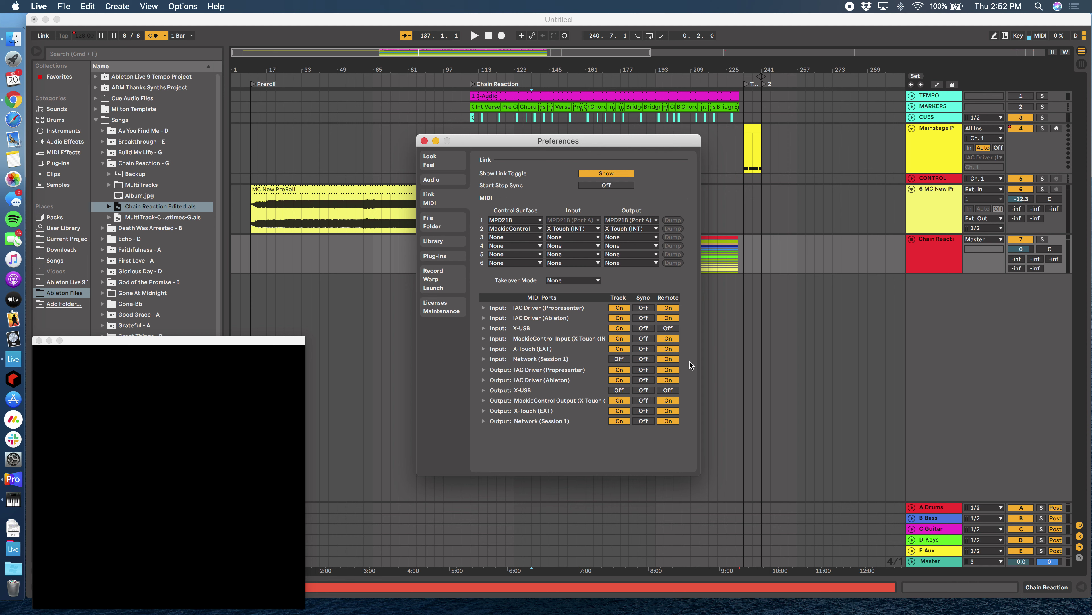
double_click(673, 360)
left_click(619, 421)
left_click(620, 422)
left_click(424, 141)
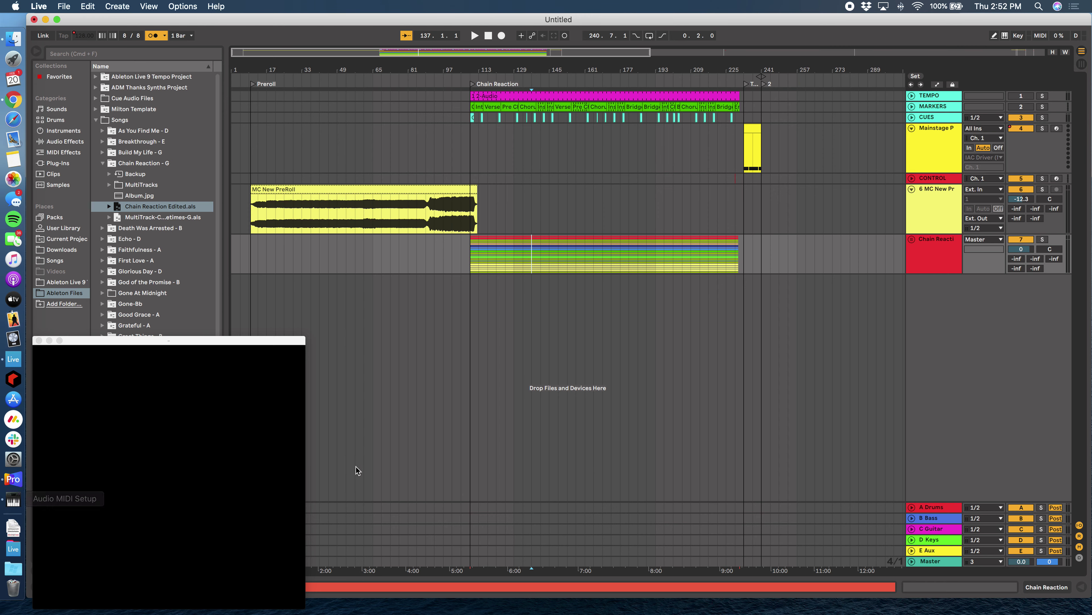
Switch to ProPresenter and add a new MIDI device in its device preferences
left_click(9, 488)
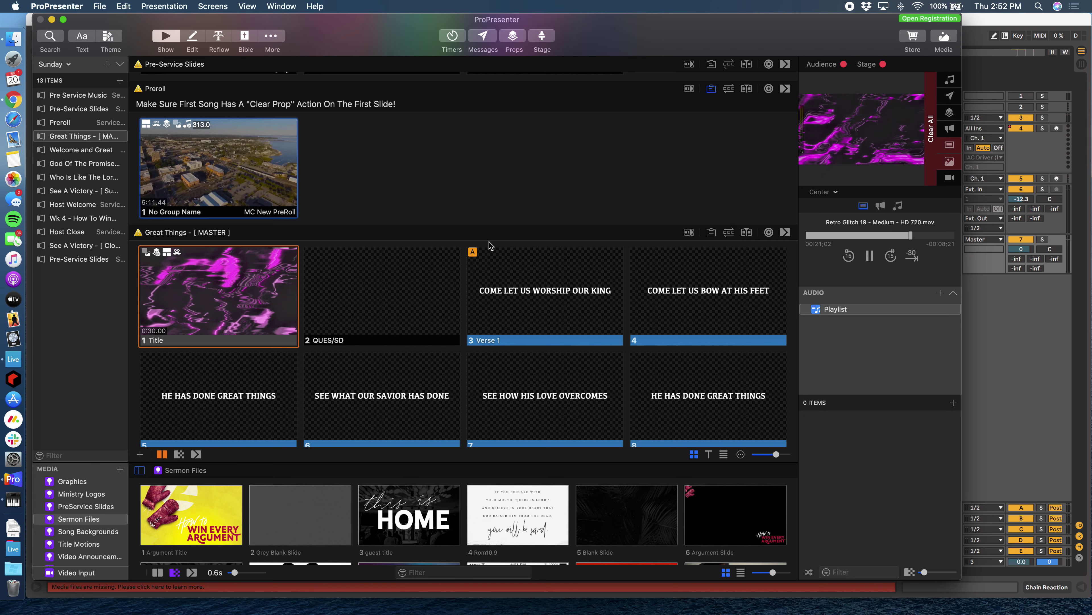
left_click_drag(517, 27, 553, 26)
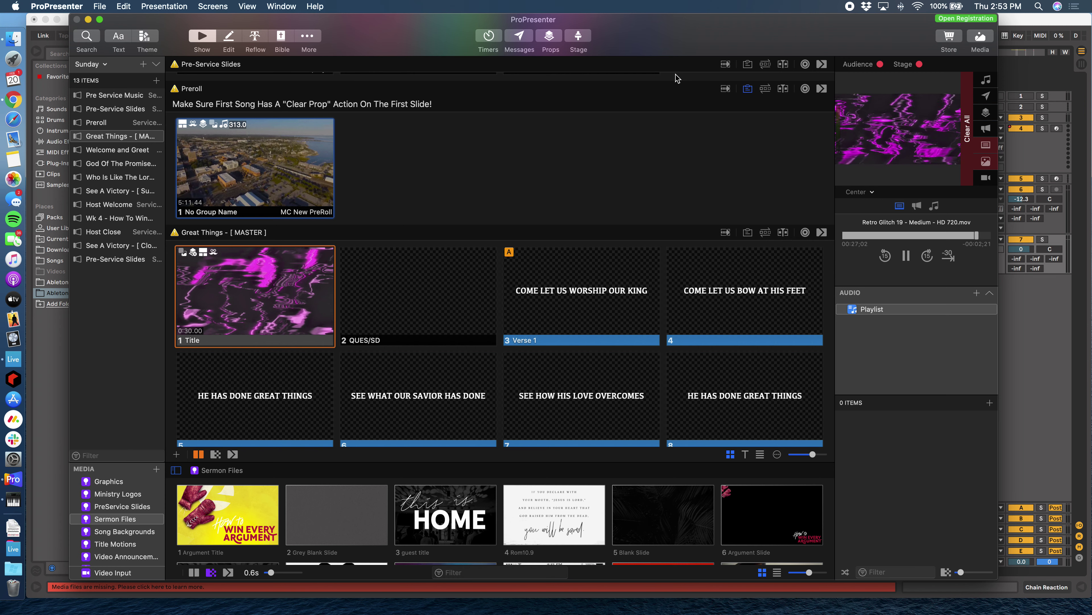
left_click(70, 6)
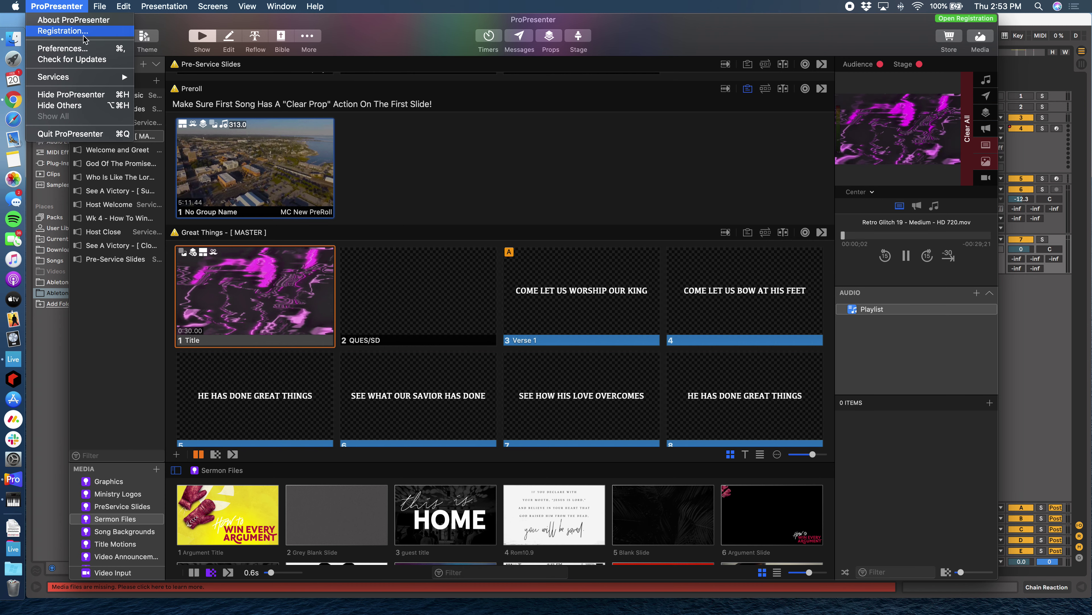
left_click(82, 48)
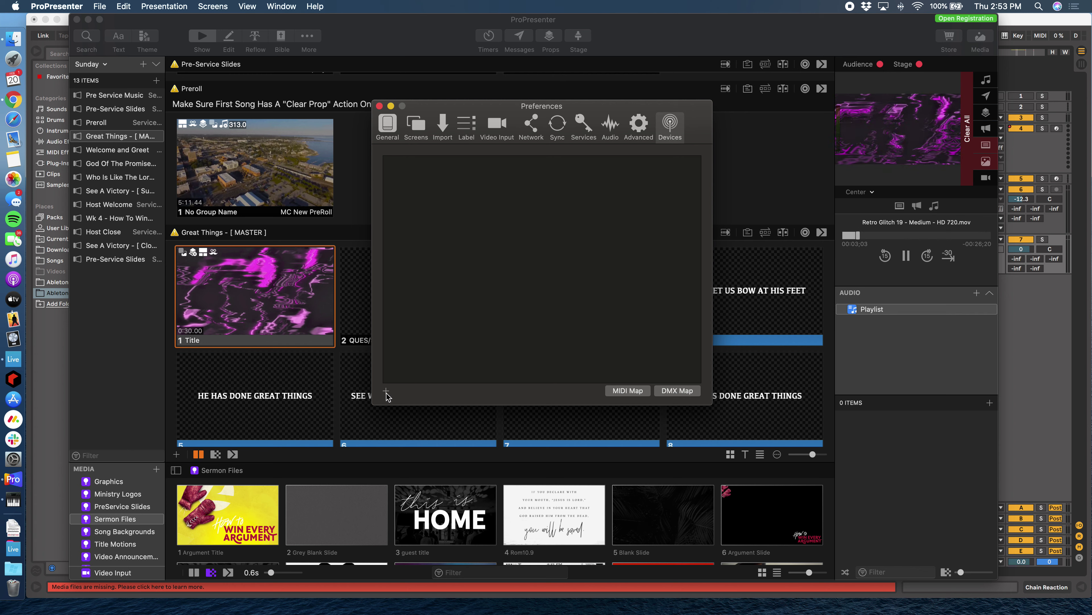
left_click(386, 392)
left_click(442, 409)
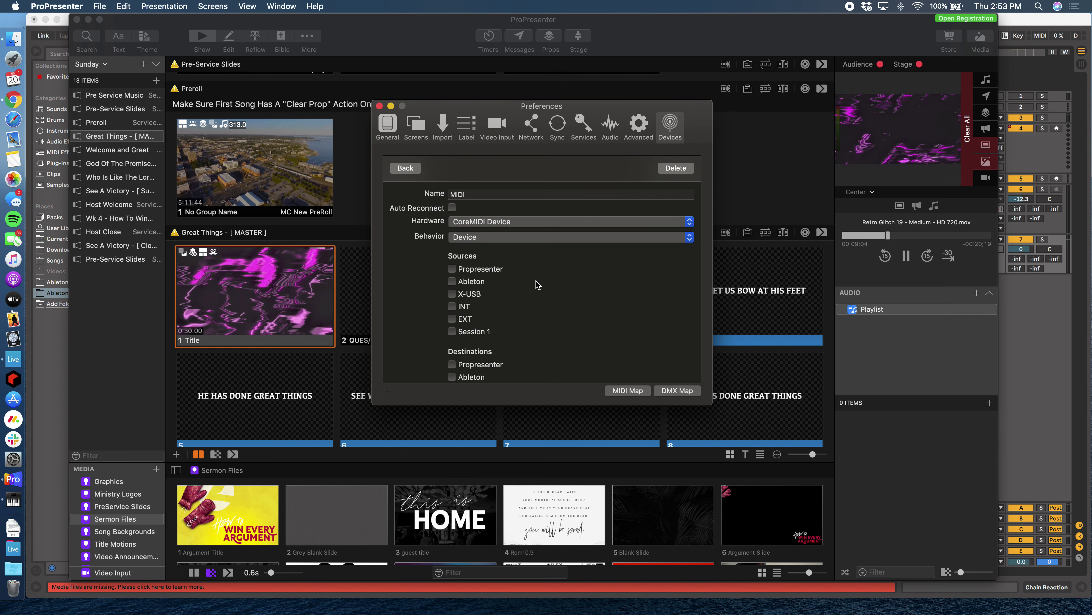
Enable Propresenter, Ableton and Session 1 as both sources and destinations of the MIDI device
scroll(538, 285, "down", 3)
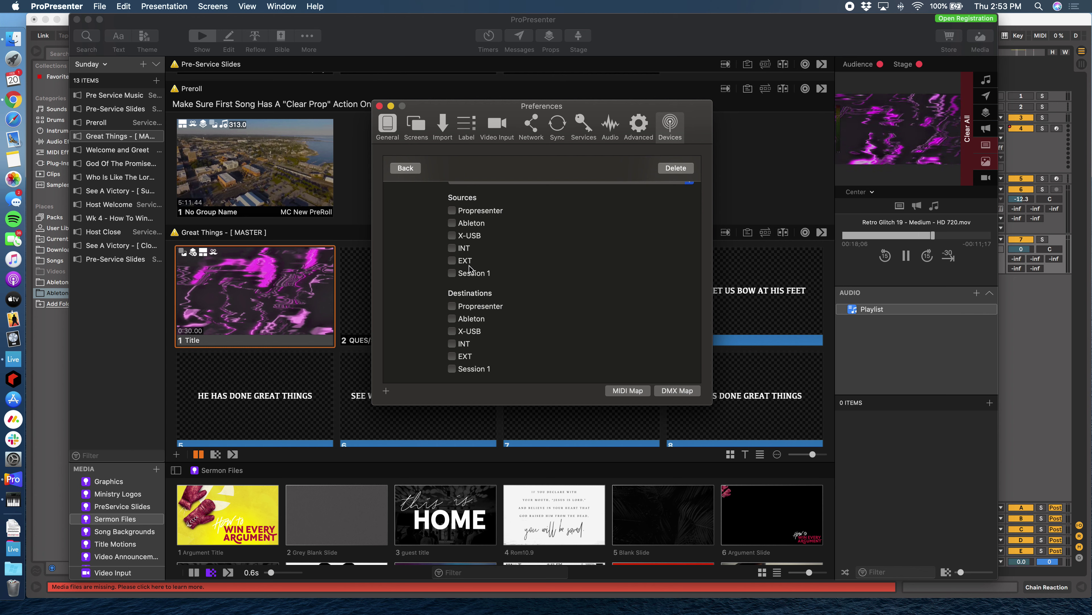
left_click(456, 272)
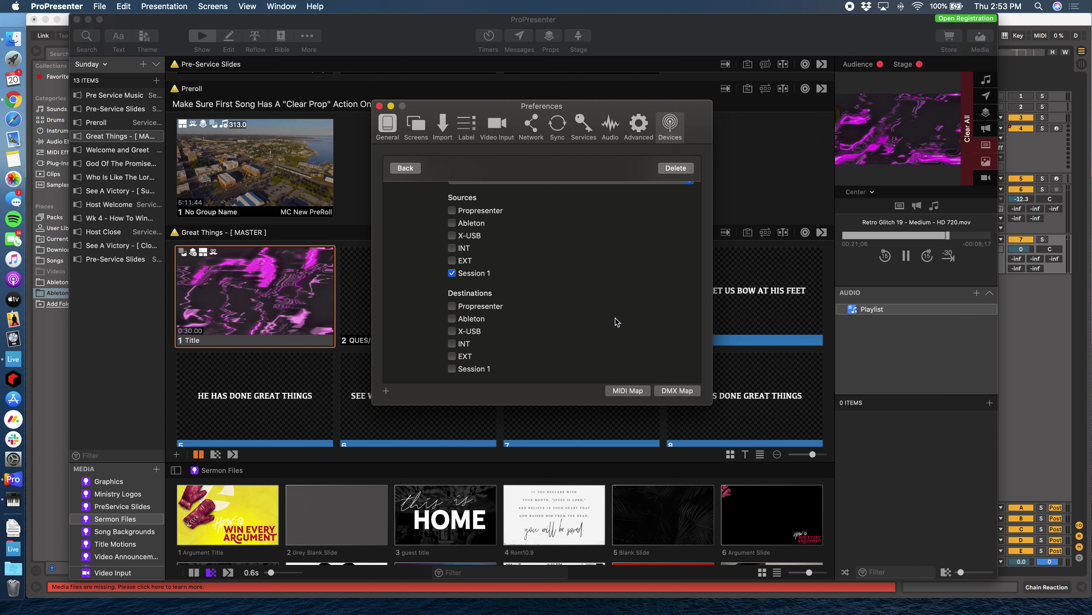
left_click(453, 211)
left_click(452, 223)
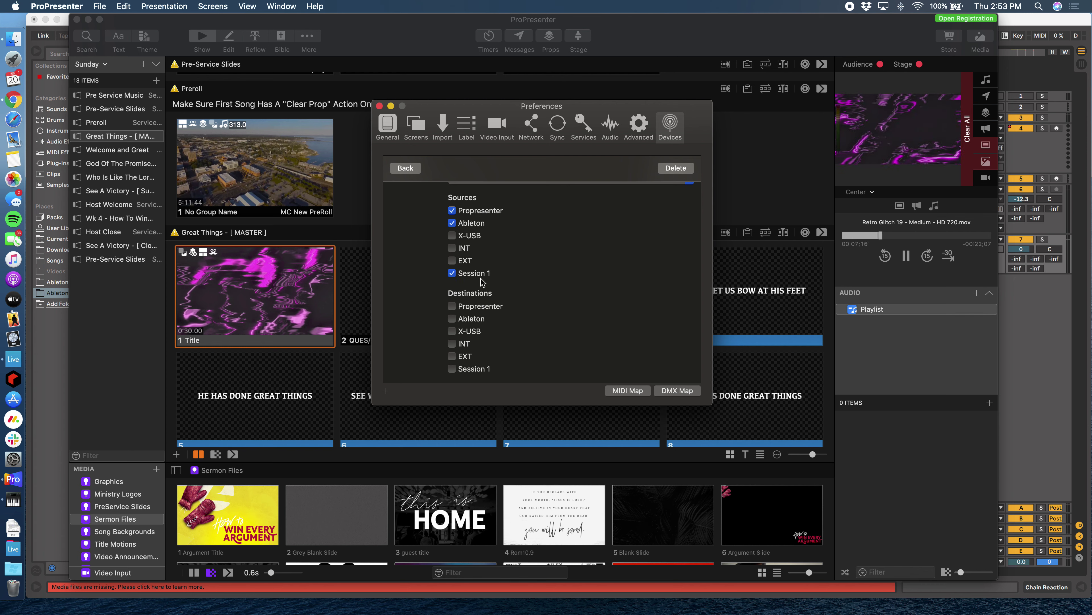
left_click(452, 369)
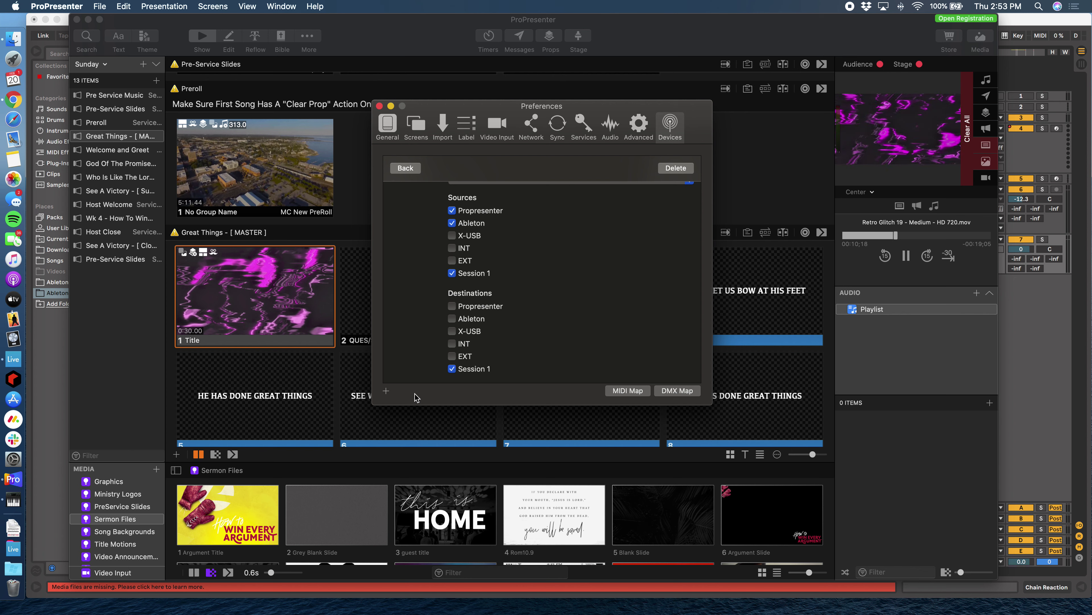
left_click(452, 318)
left_click(452, 306)
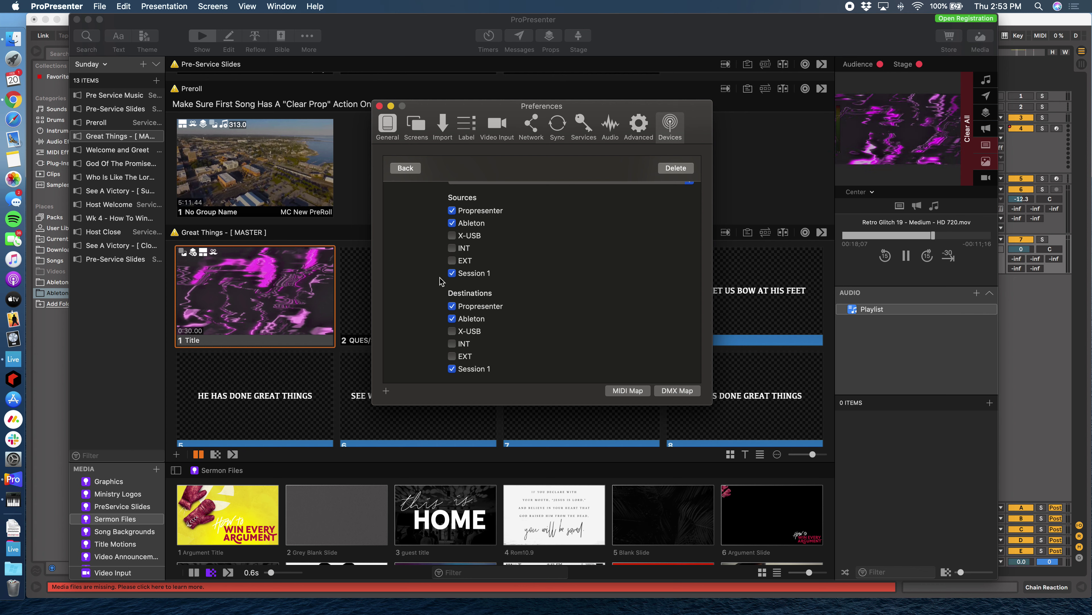
Turn on Auto Reconnect for the MIDI device and connect it
scroll(490, 269, "up", 3)
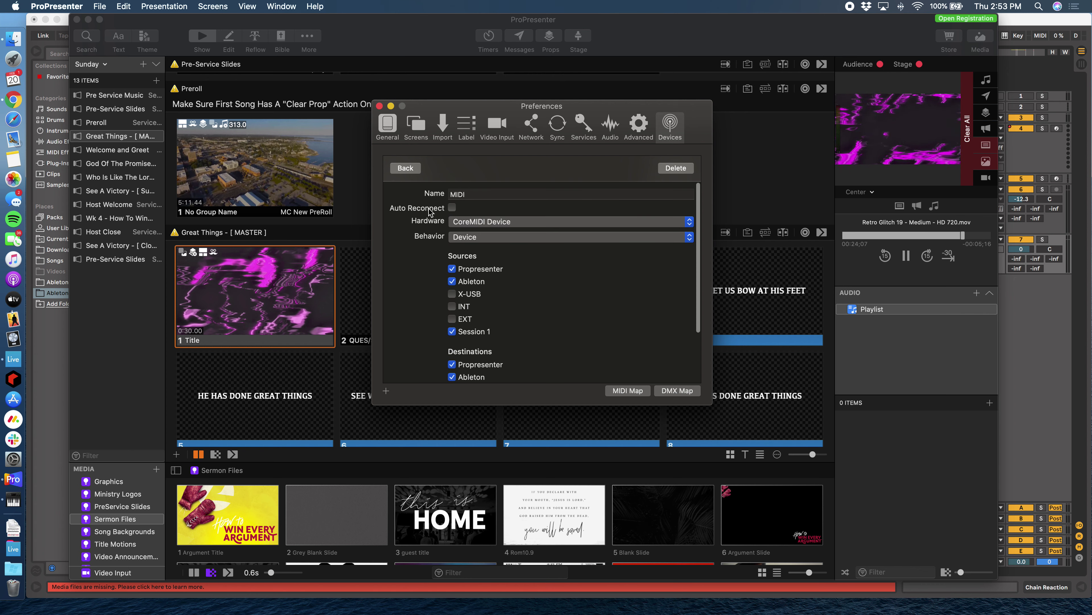
left_click(451, 208)
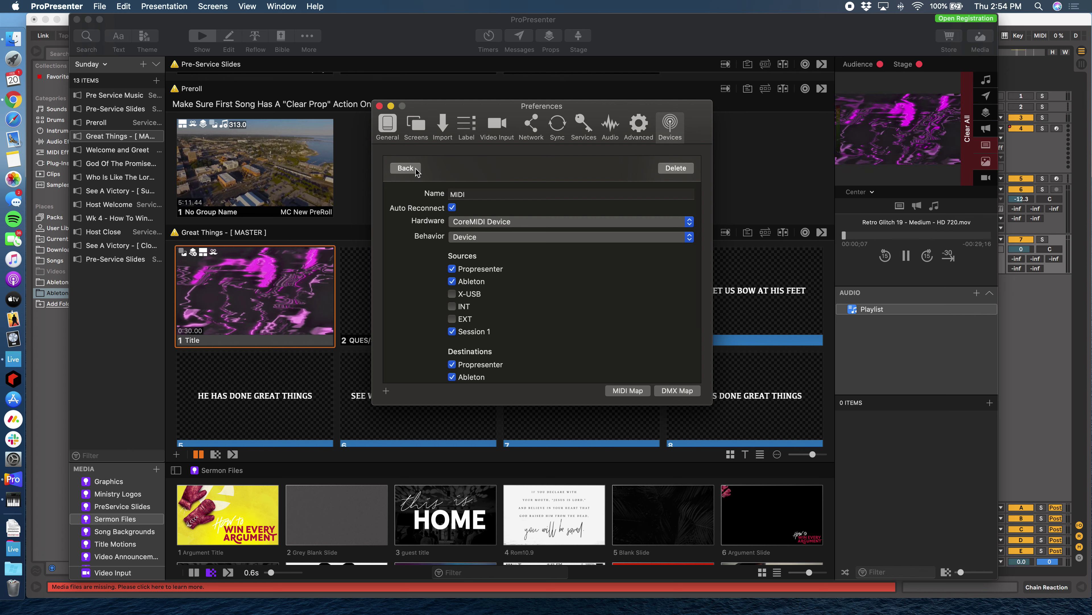
left_click(406, 168)
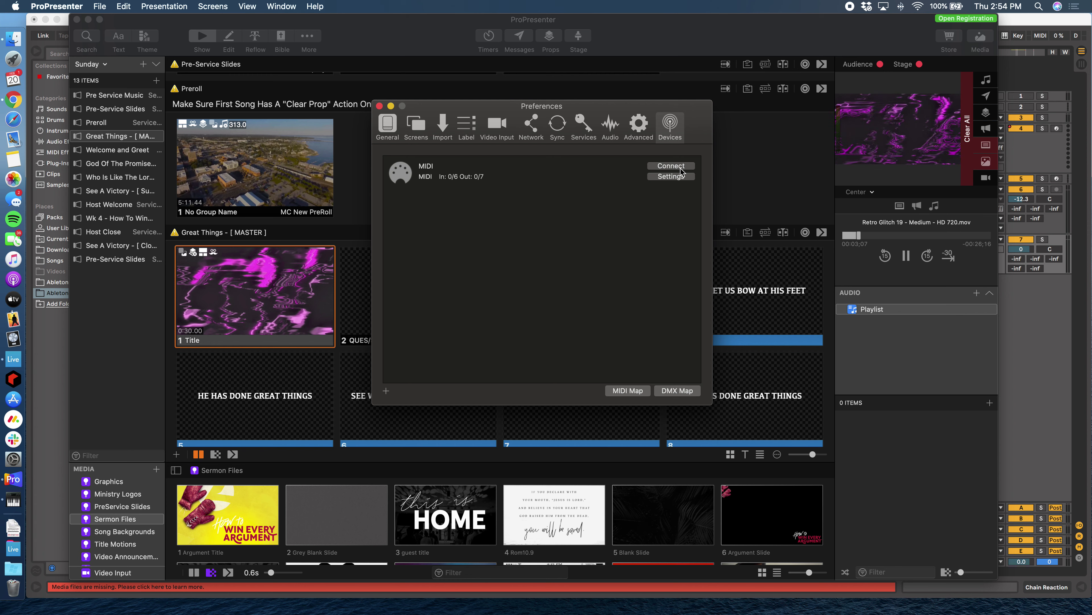
left_click(664, 167)
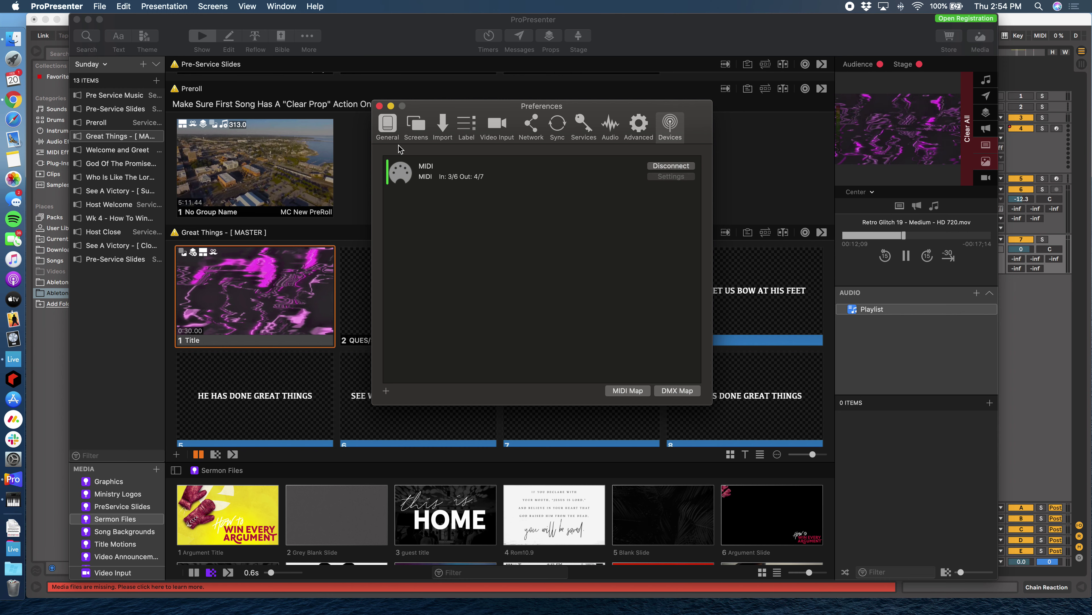
Close the ProPresenter preferences and switch back to Ableton Live
left_click(380, 106)
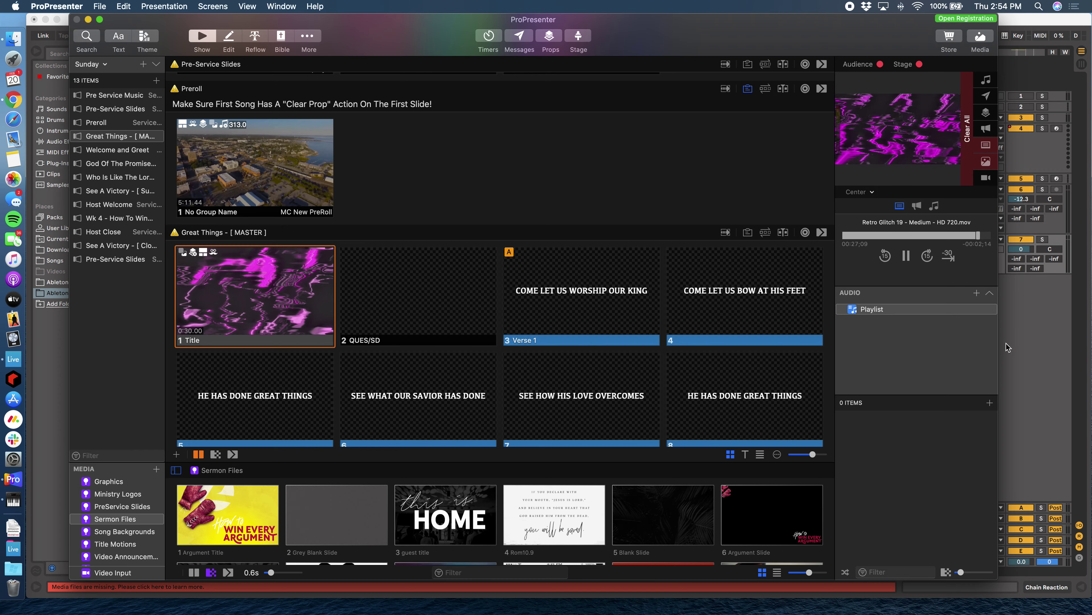
key("super+Tab")
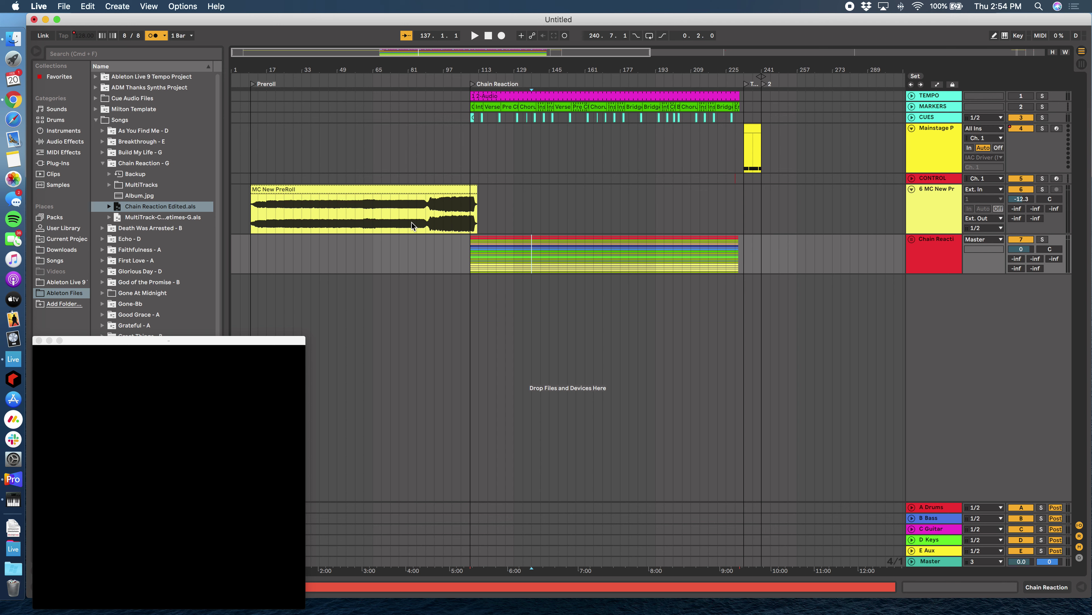
Create a four-bar MIDI clip at bar 29 on the CONTROL track and close the floating video preview
mouse_move(192, 345)
left_mouse_down()
mouse_move(181, 411)
mouse_move(195, 378)
mouse_move(182, 348)
left_mouse_up()
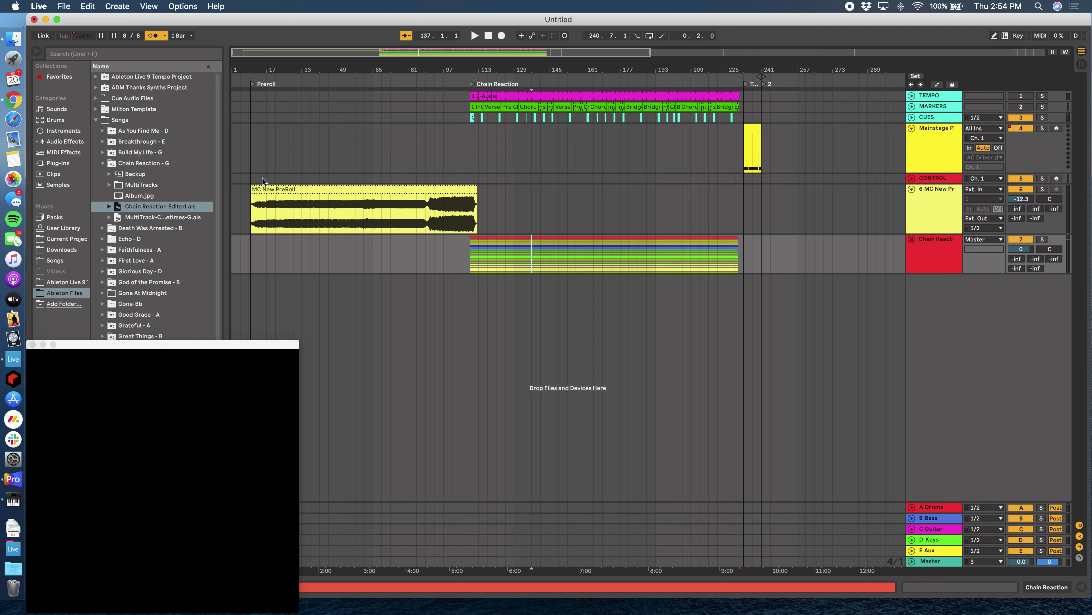
double_click(294, 178)
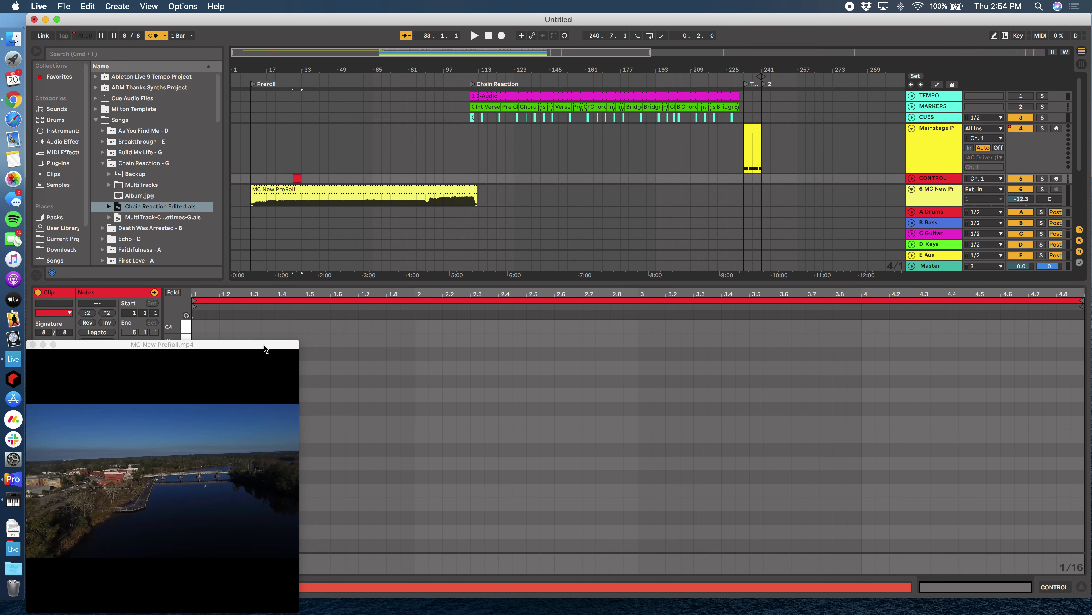
left_click(33, 346)
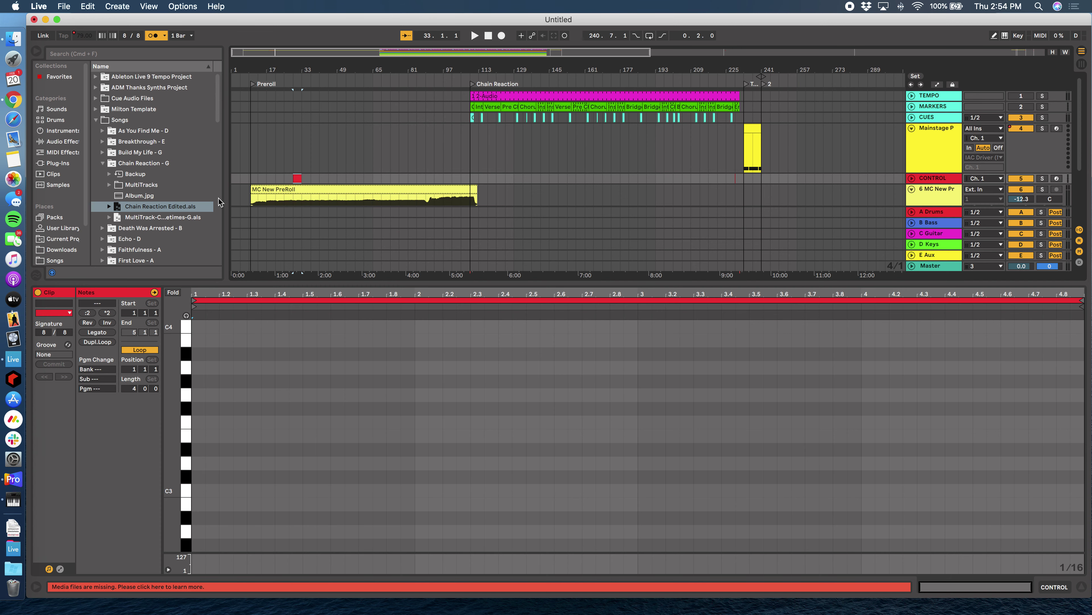
Add a D-2 note at the start of the CONTROL clip and set its velocity to 127
scroll(261, 400, "down", 15)
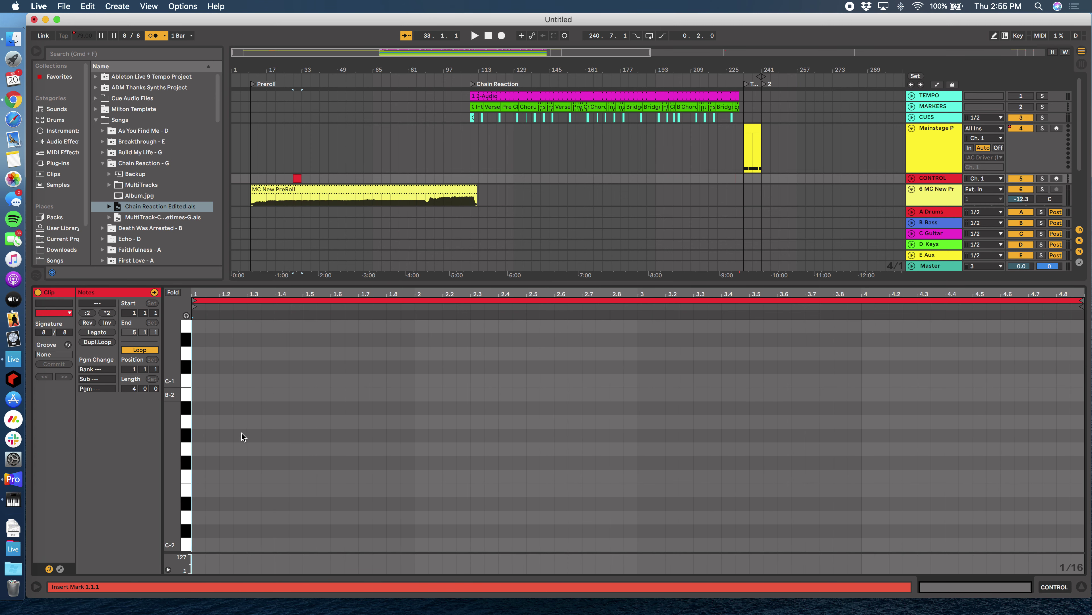
double_click(197, 517)
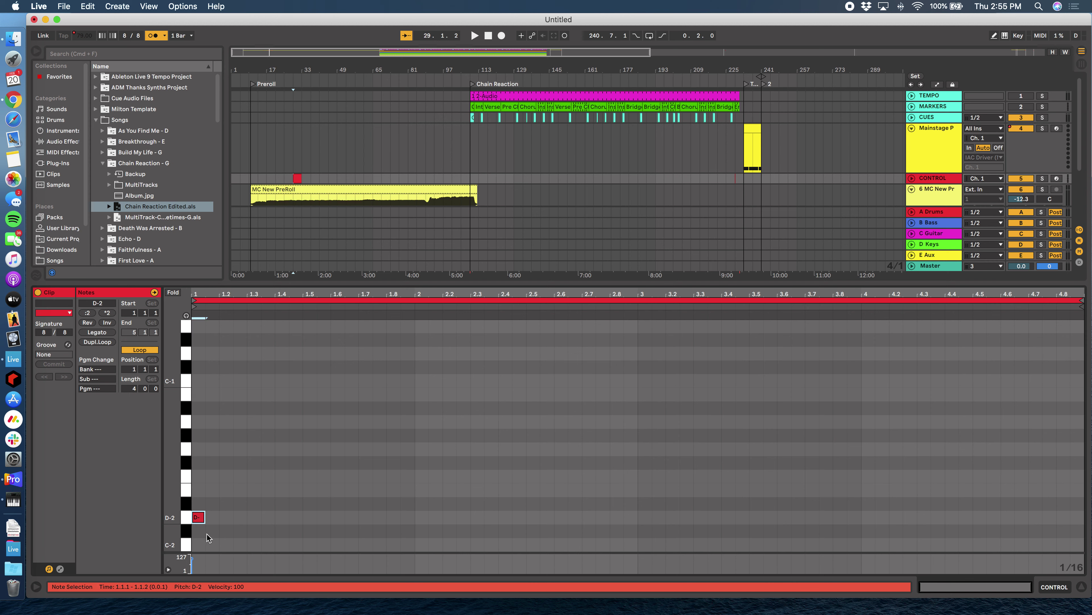
left_click_drag(214, 560, 199, 543)
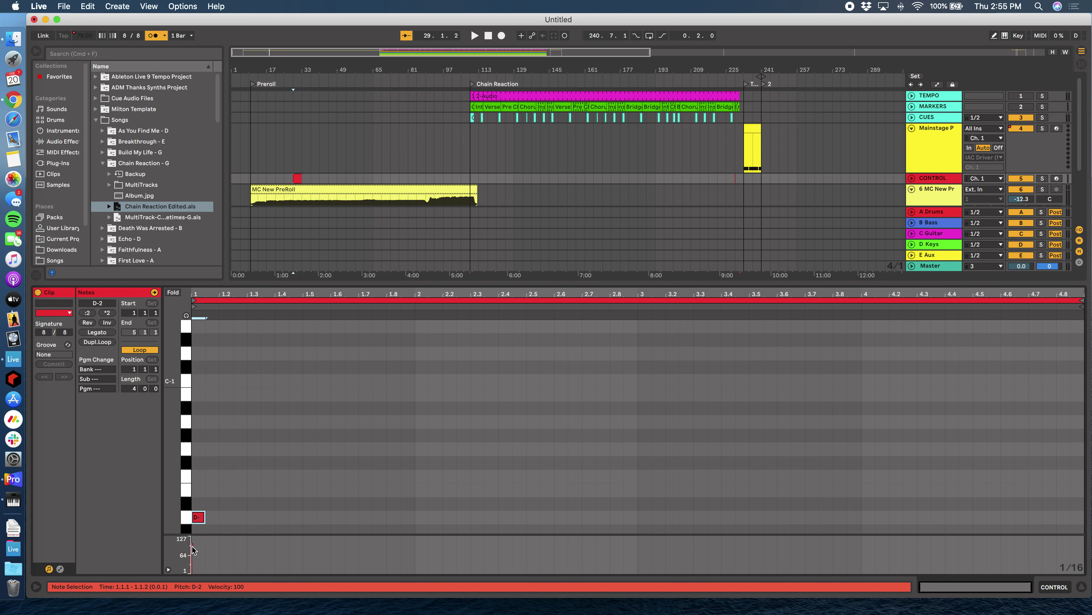
mouse_move(192, 543)
left_click_drag(194, 548, 193, 556)
mouse_move(198, 517)
left_mouse_down()
mouse_move(296, 517)
mouse_move(292, 568)
mouse_move(289, 540)
mouse_move(247, 523)
mouse_move(200, 522)
left_mouse_up()
Enter MIDI mapping mode and map the Preroll locator to note D-2 from the CONTROL clip
left_click(1040, 36)
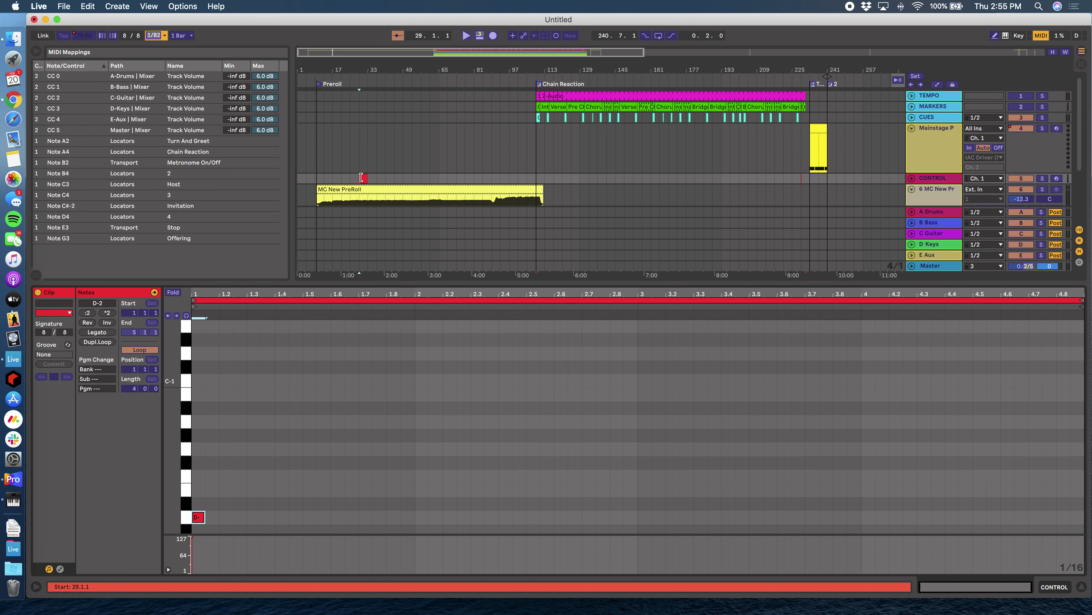
left_click_drag(361, 177, 367, 178)
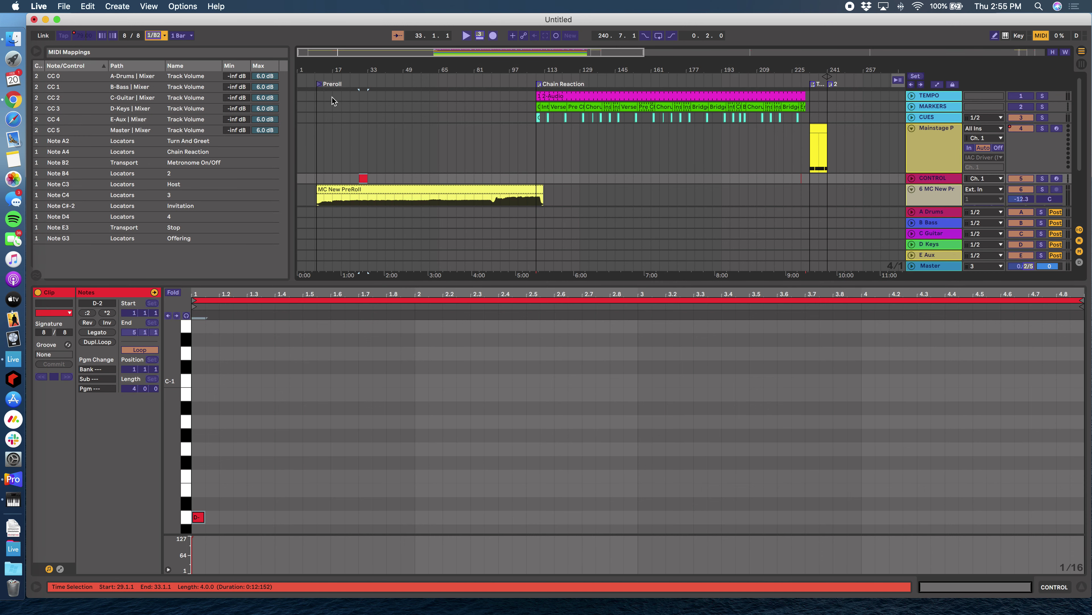
left_click(320, 87)
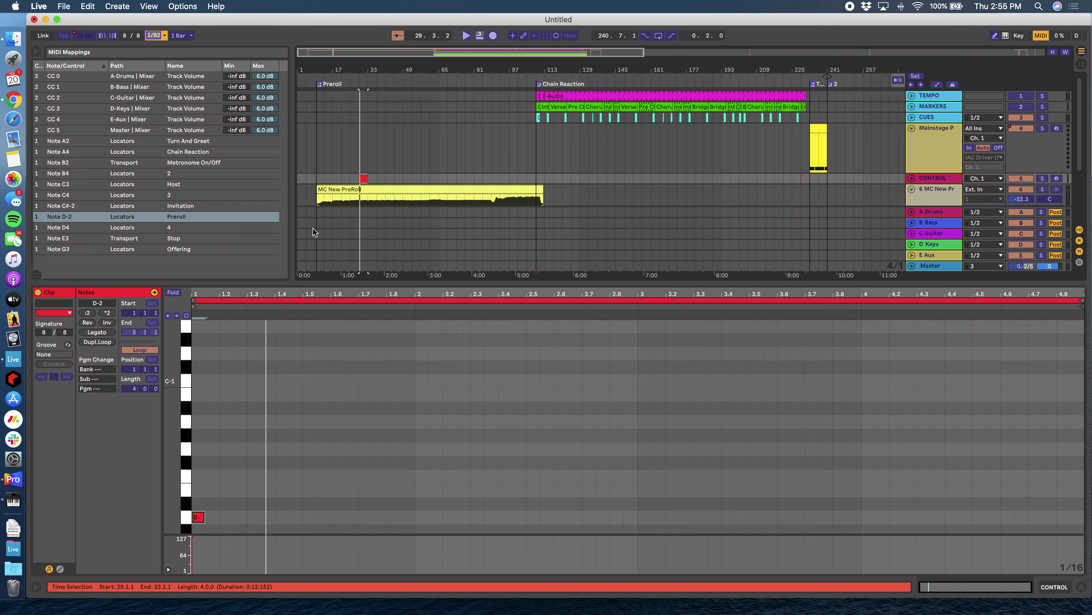
Move the clip's note to C-2, map the transport Start to it, and leave MIDI mapping mode
scroll(265, 388, "down", 1)
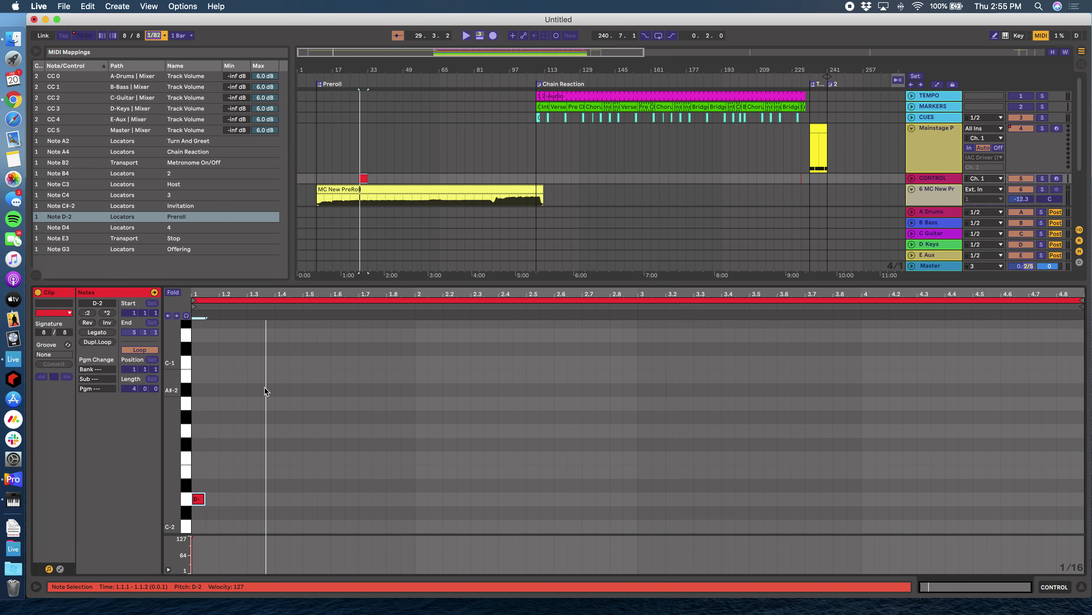
left_click(199, 499)
left_click_drag(202, 504, 196, 544)
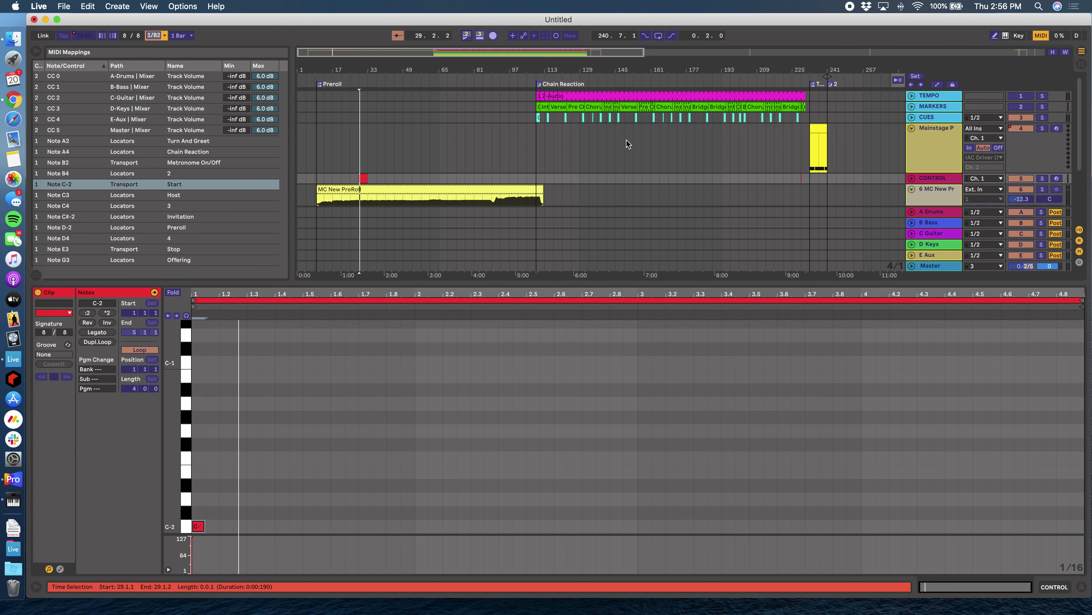
left_click(1041, 36)
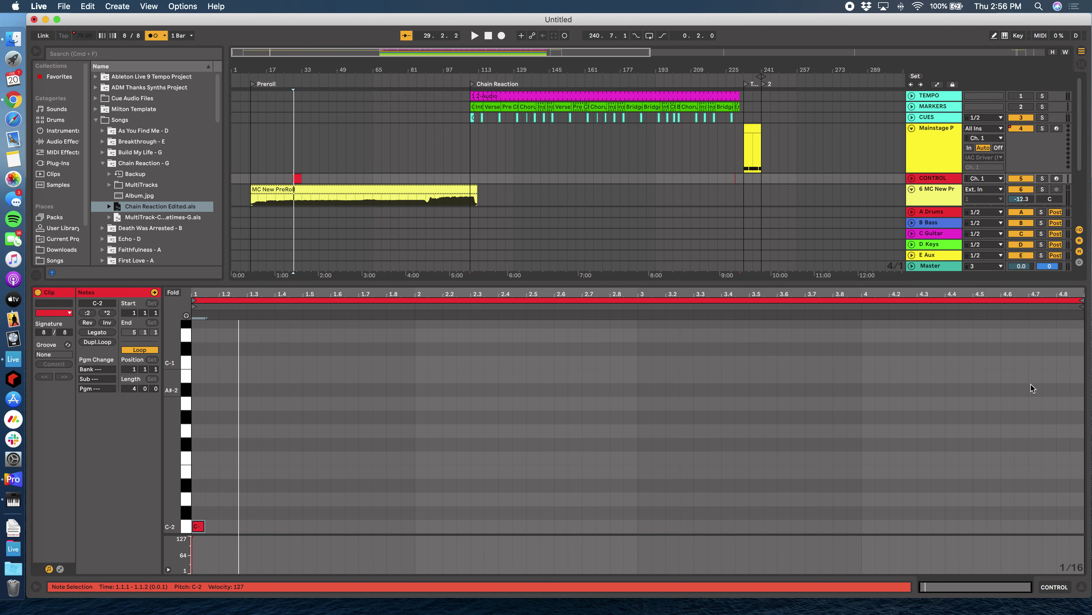
Hide the clip editor and delete the MIDI clip from the CONTROL track
left_click(1081, 587)
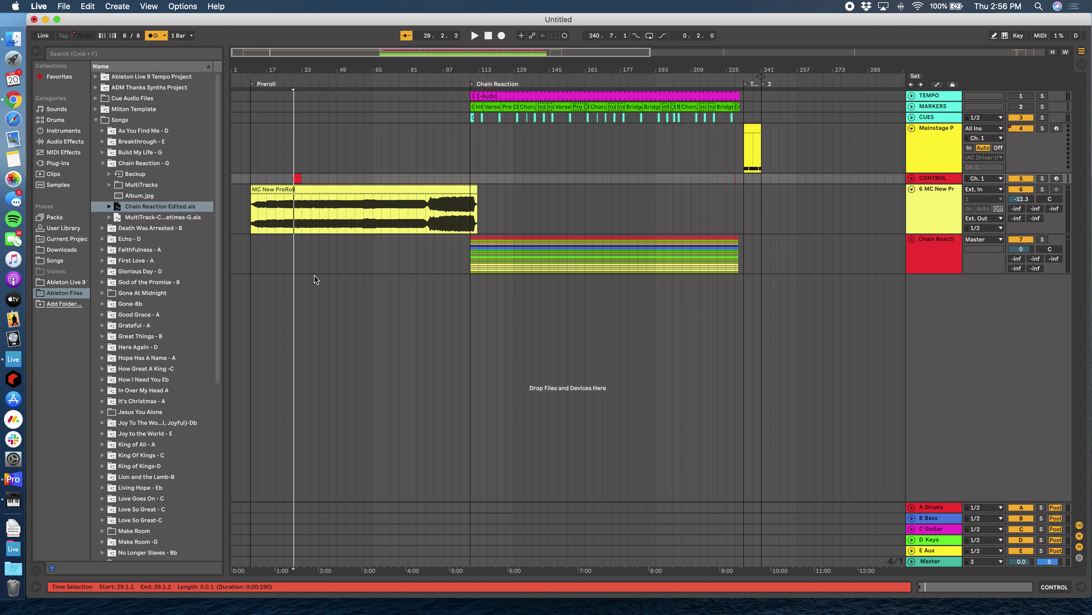
left_click(297, 178)
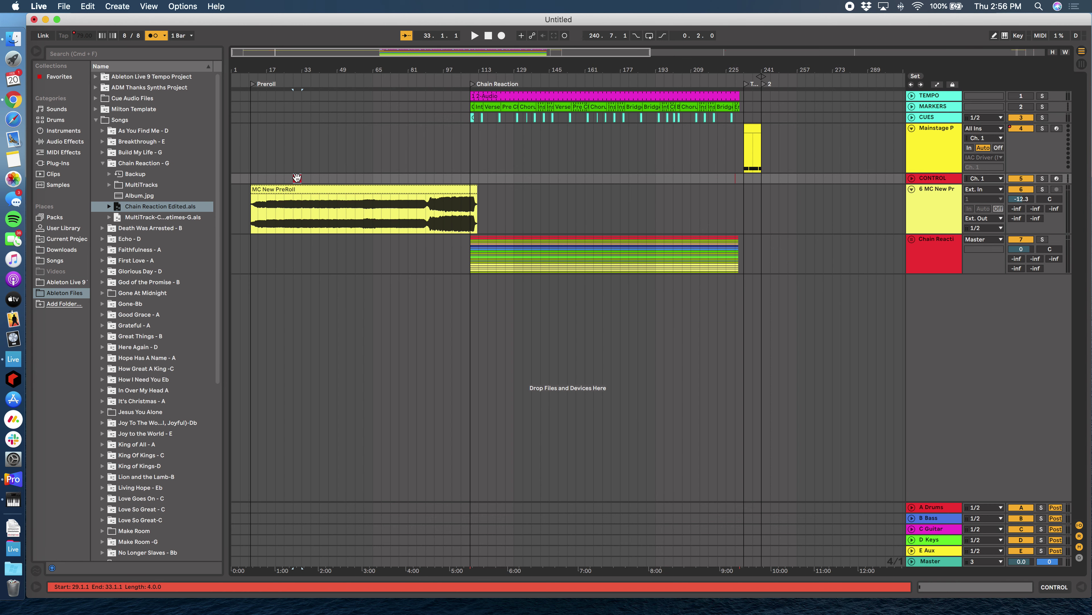
left_click(301, 178)
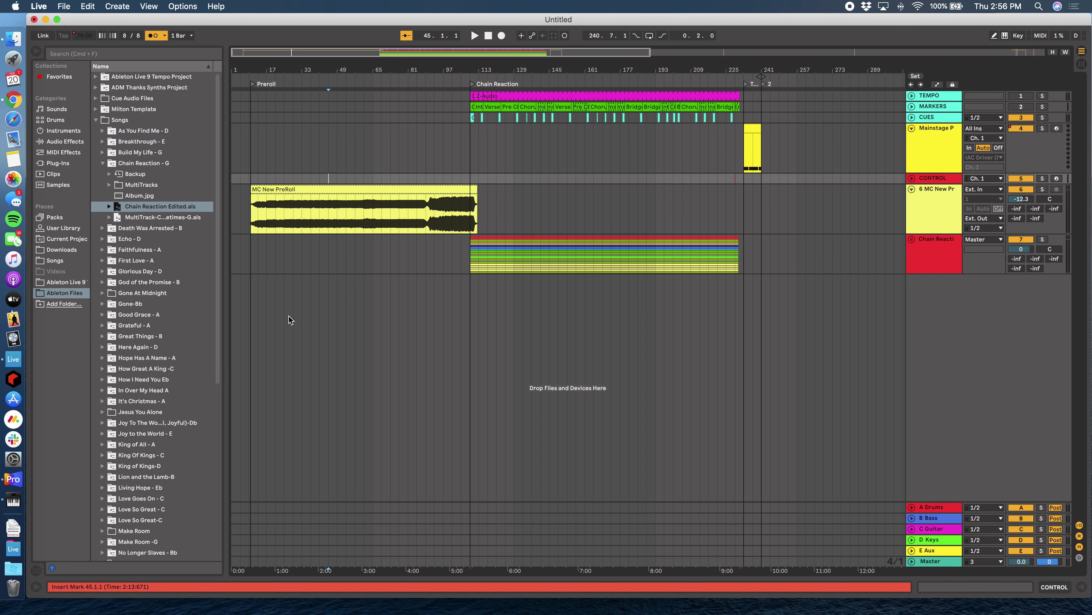
Switch to ProPresenter and move its window so that Live's locators and the Preroll slide are both in view
left_click(12, 479)
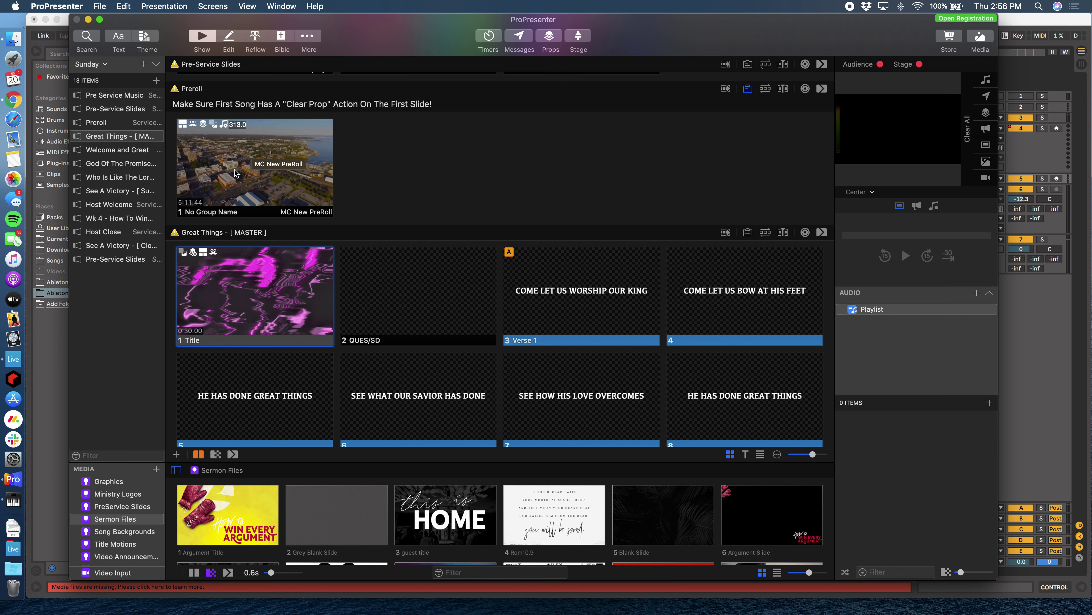
left_click_drag(676, 51, 679, 313)
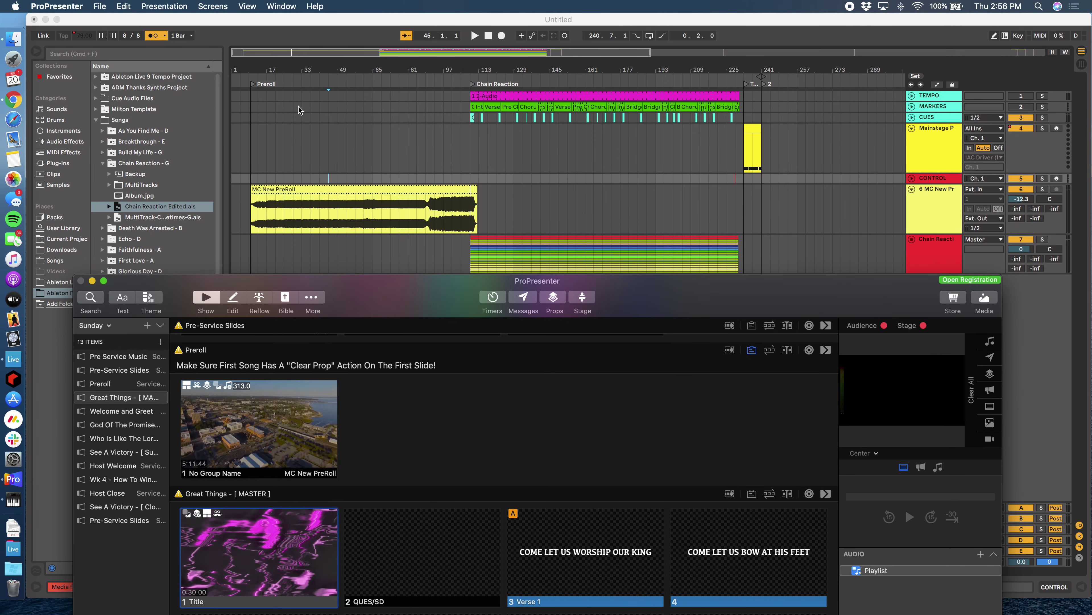
left_click_drag(424, 288, 373, 176)
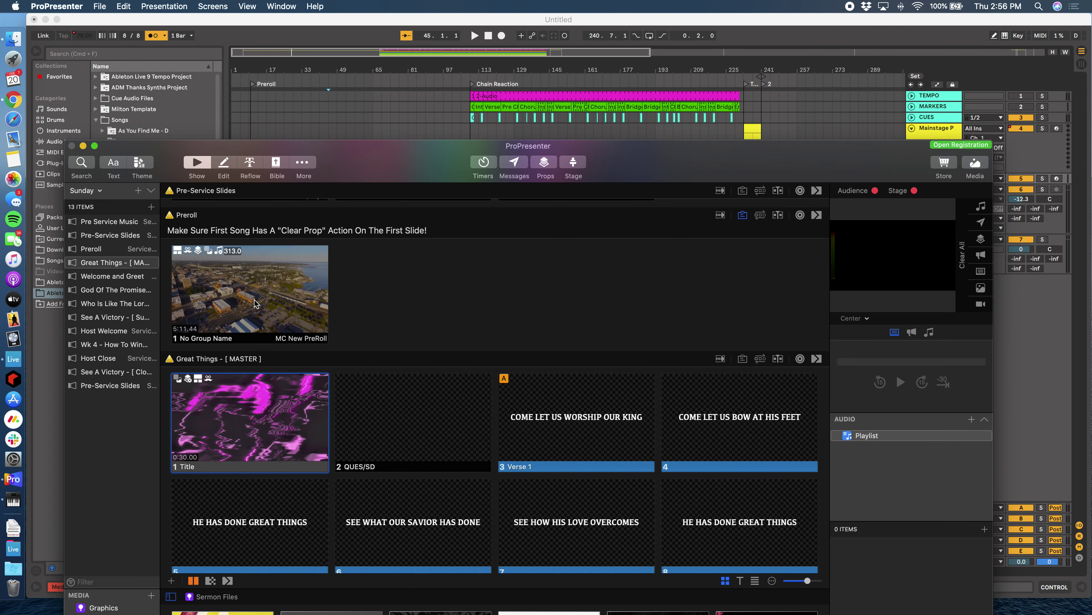
Add a MIDI Note On communication action to the MC New PreRoll slide
right_click(256, 303)
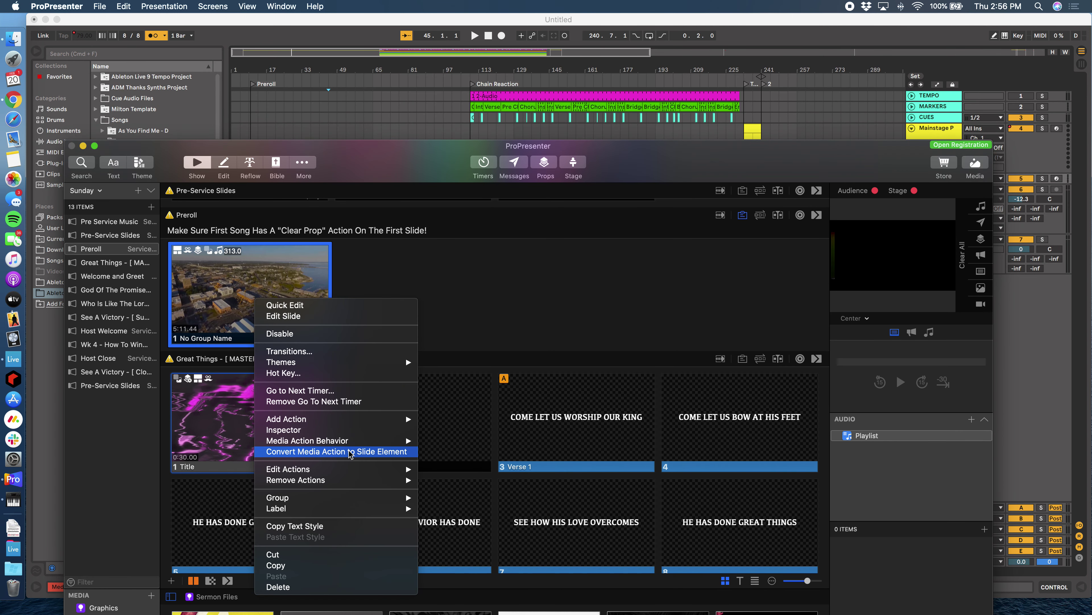
mouse_move(372, 418)
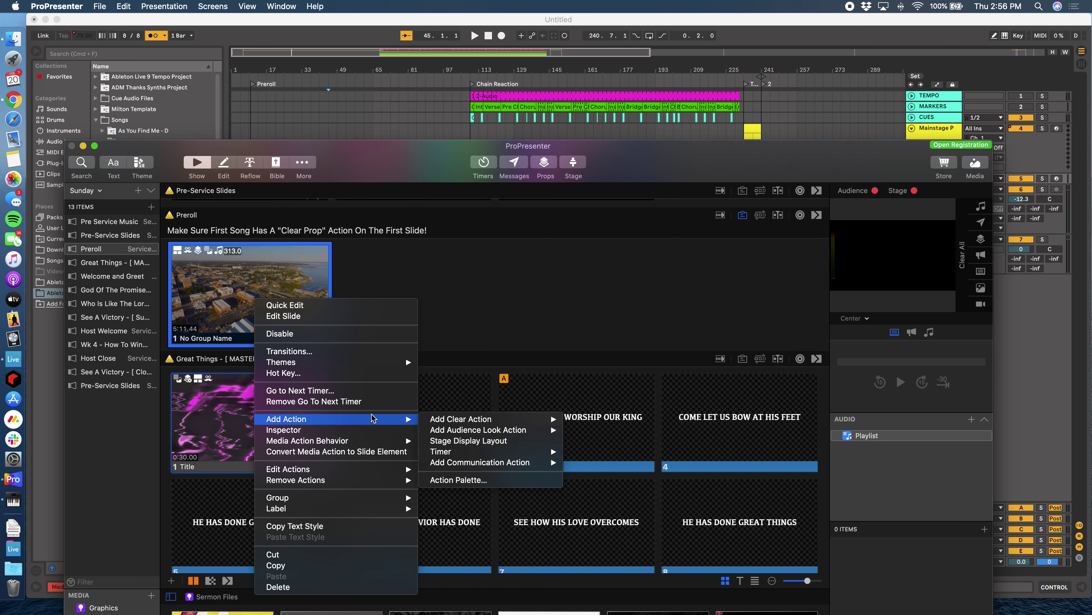
mouse_move(507, 465)
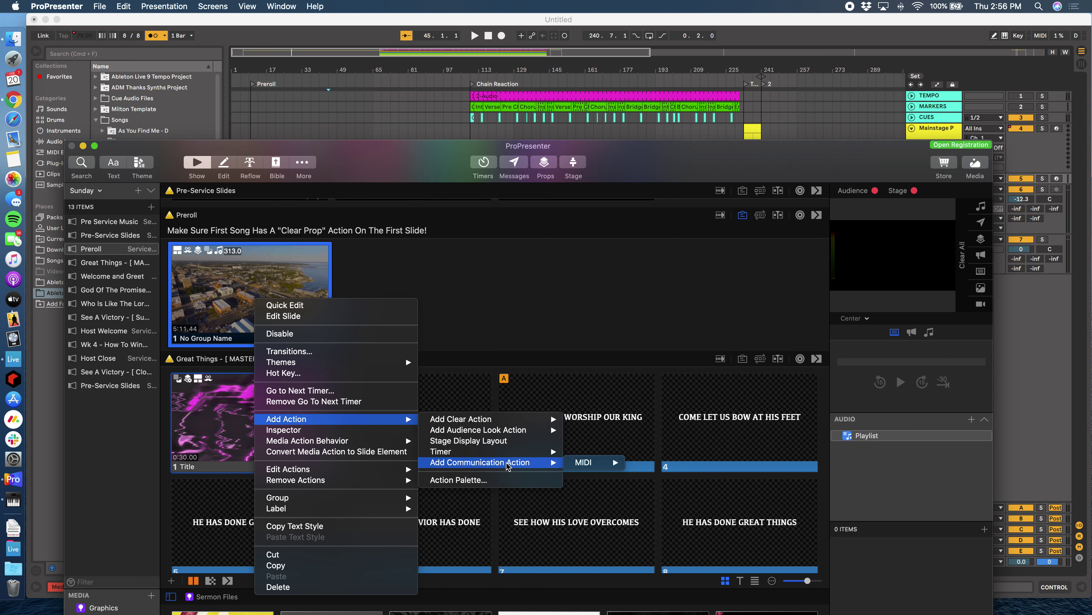
mouse_move(607, 466)
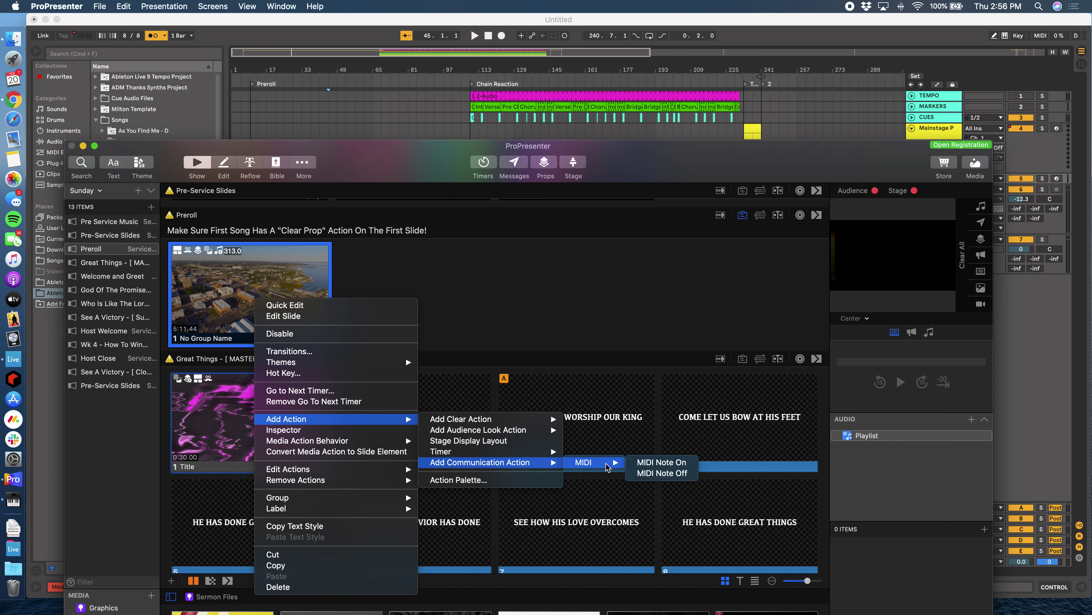
left_click(661, 462)
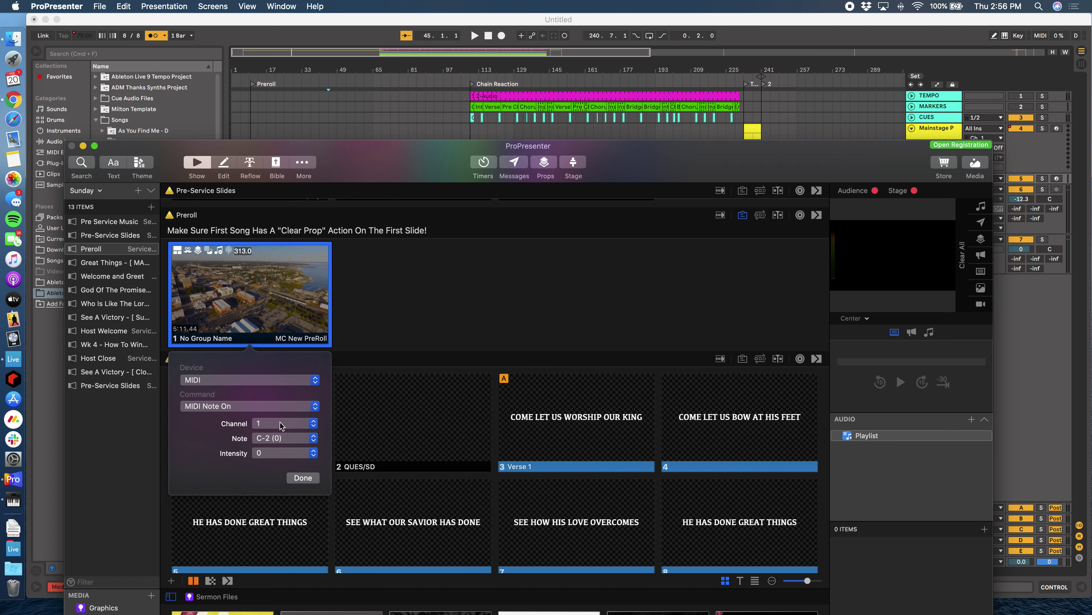
Set the MIDI Note On action to note D-2 (2) with intensity 127 and finish it
left_click(315, 441)
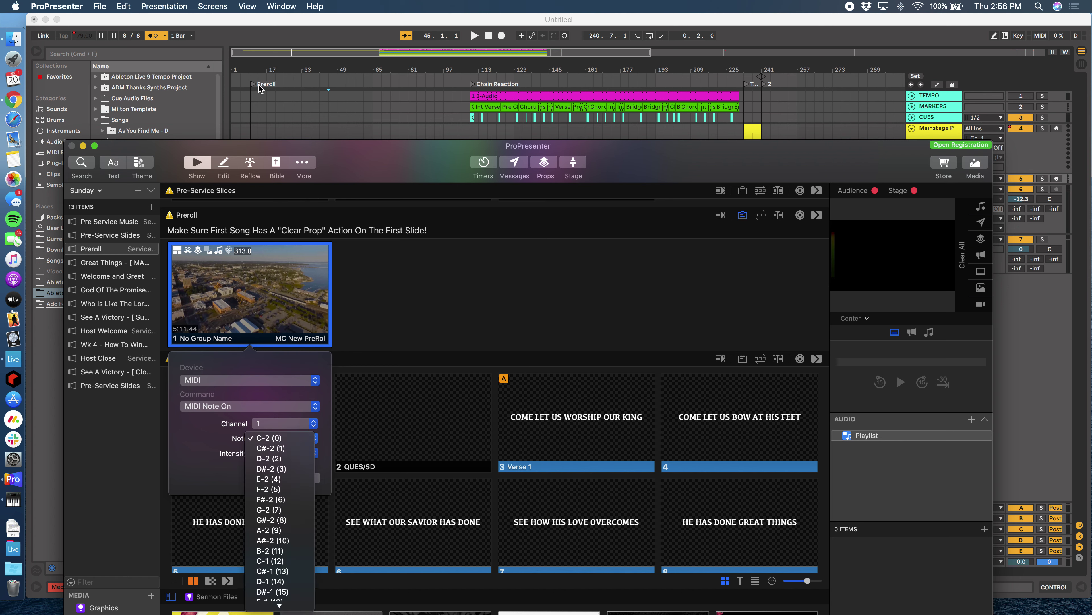
left_click(284, 458)
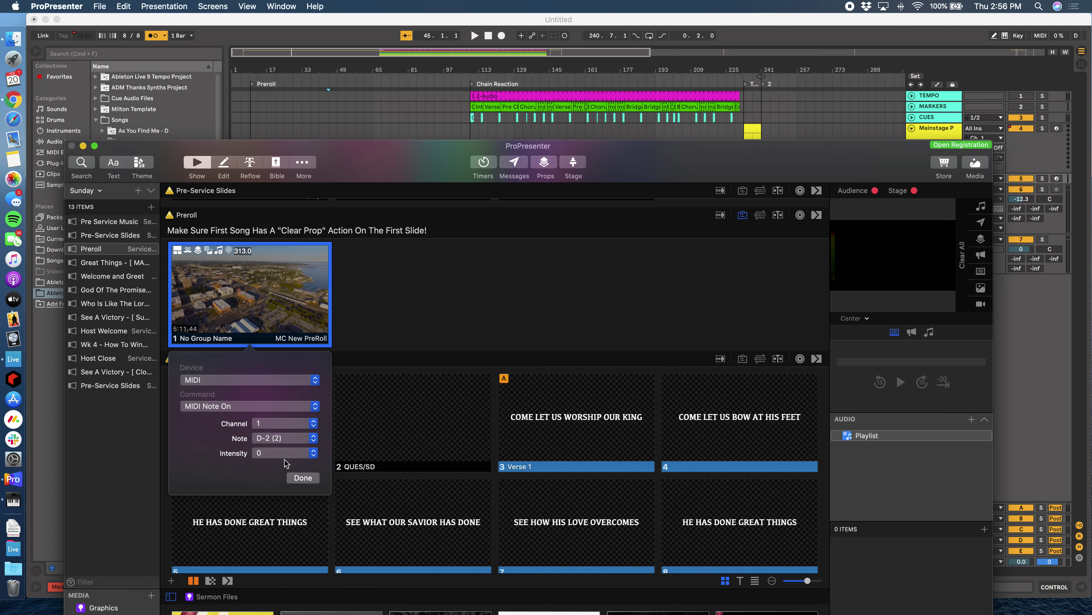
left_click(259, 453)
scroll(278, 480, "down", 10)
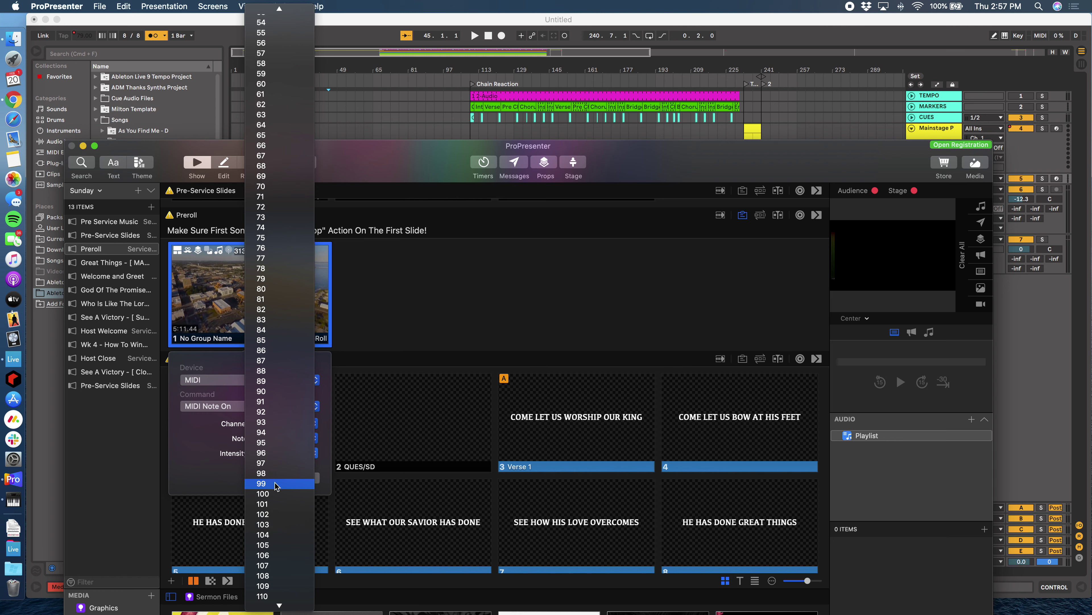
scroll(275, 485, "down", 5)
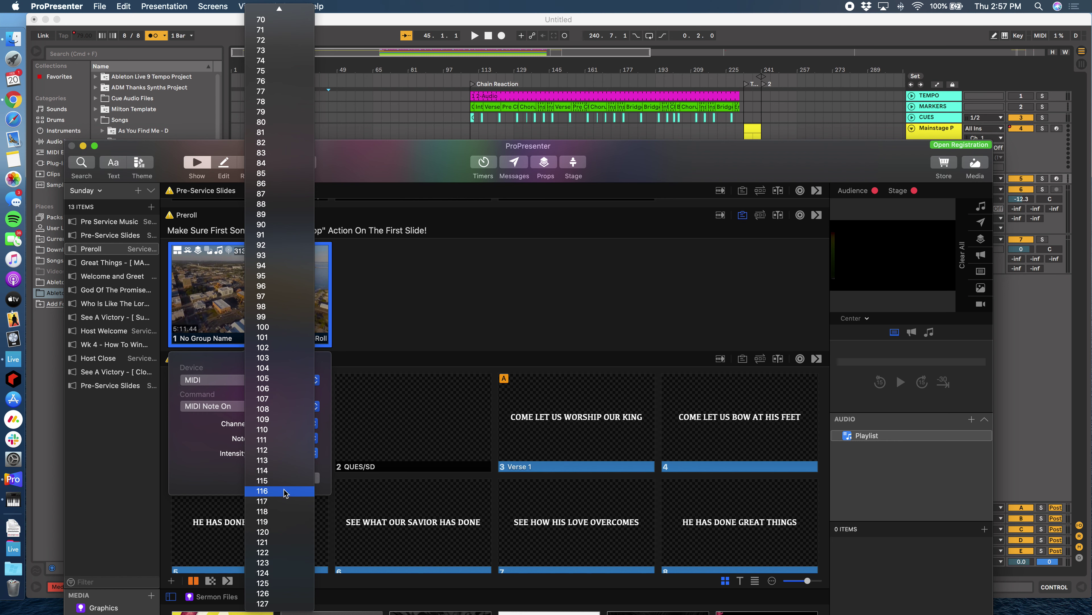
left_click(281, 605)
left_click(318, 478)
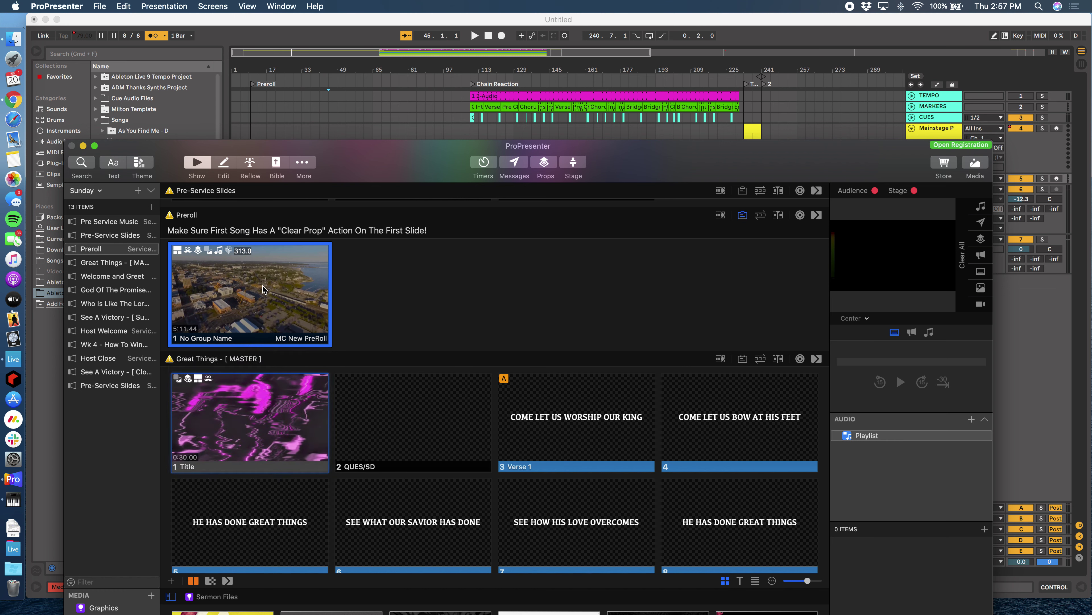
Lower the ProPresenter window, trigger the MC New PreRoll slide to test Live's Preroll locator, and clear all output
left_click_drag(445, 145, 448, 215)
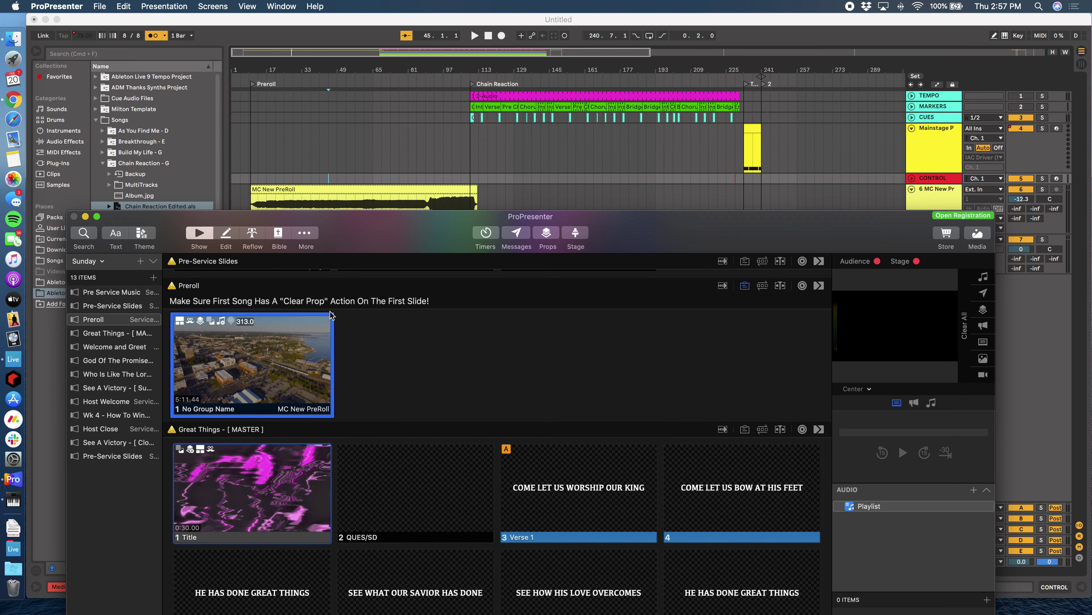
left_click(264, 365)
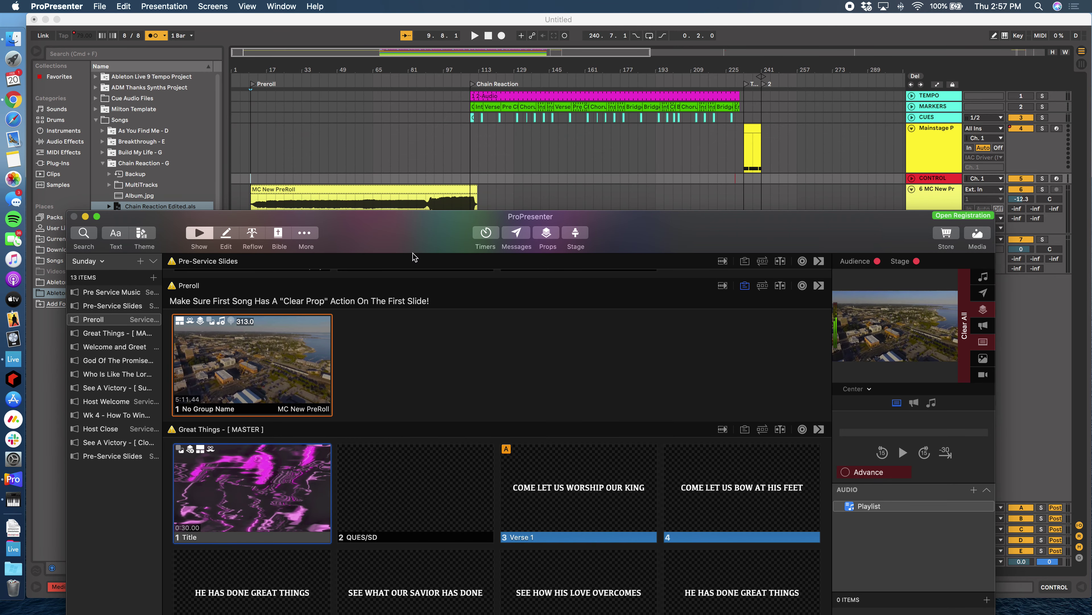
left_click(962, 310)
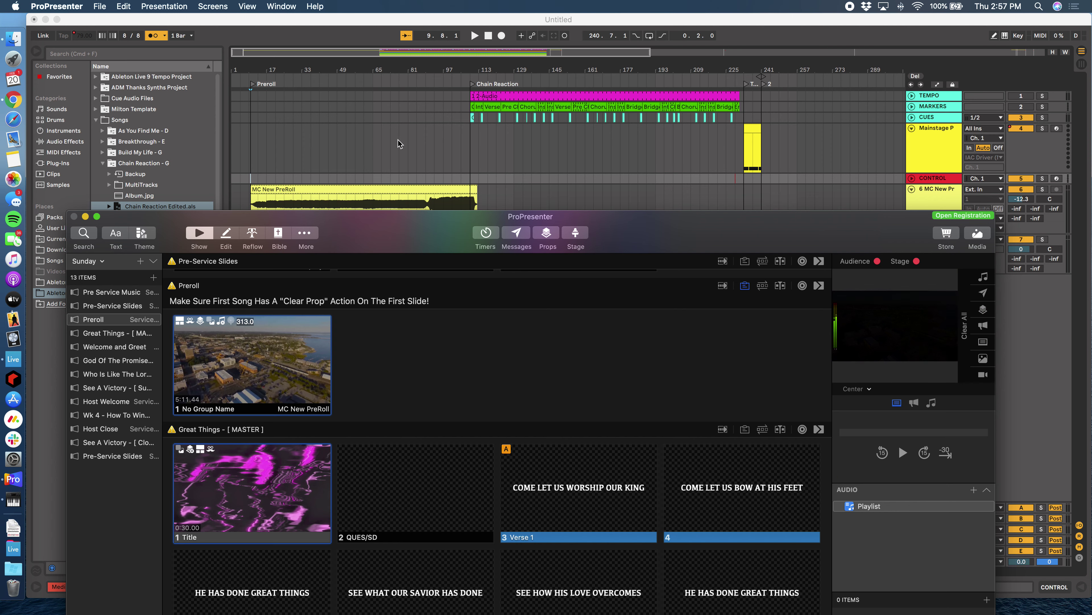
left_click(303, 153)
left_click(381, 155)
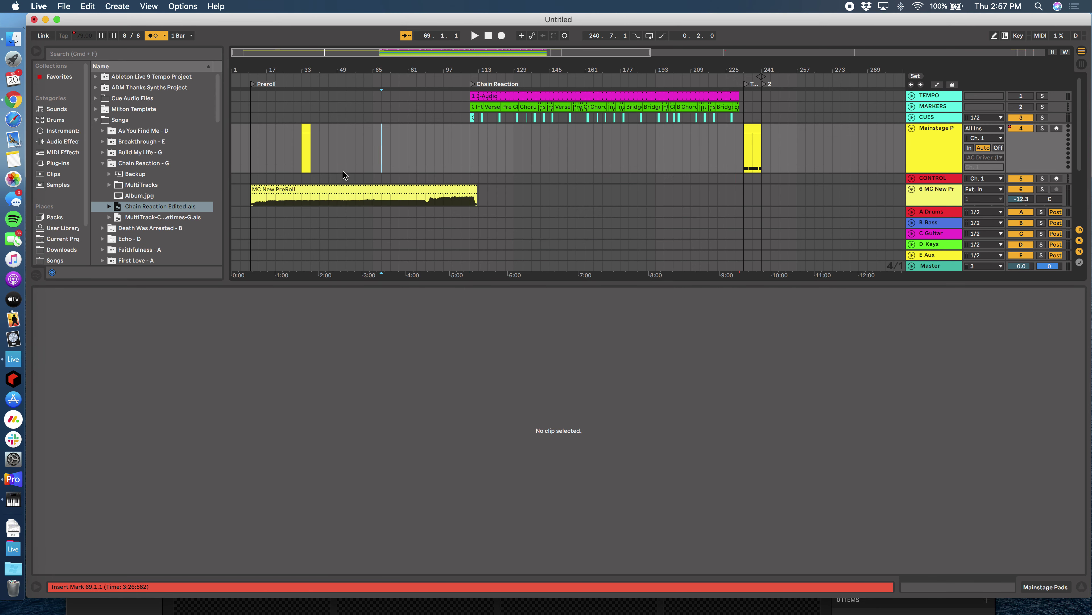
left_click(304, 137)
key("Delete")
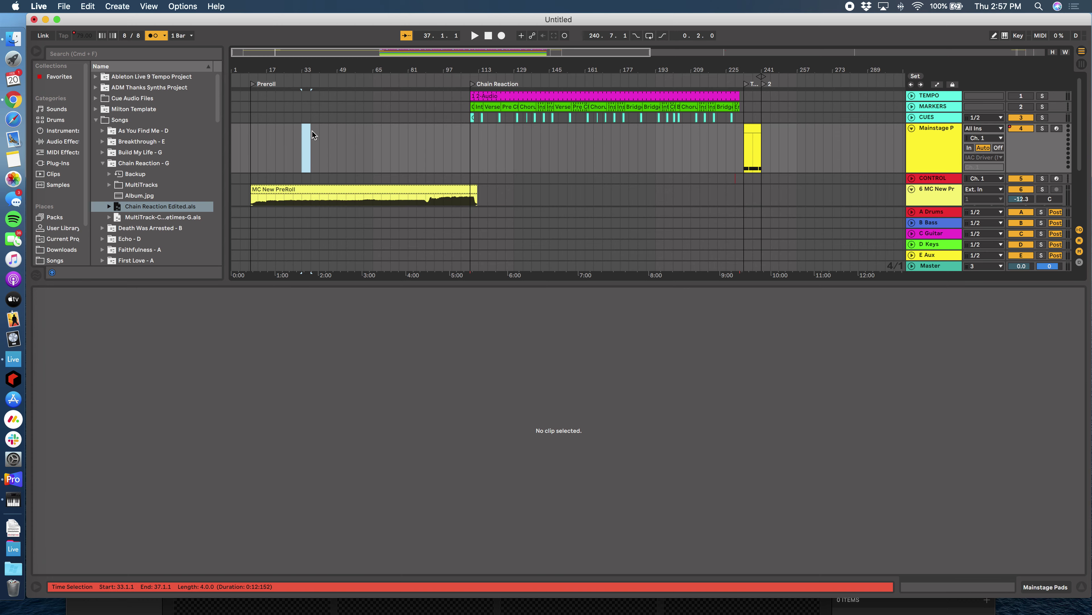
Place Live's insert marker at bar 101, return to ProPresenter and trigger the MC New PreRoll slide to retest the locator
left_click(449, 149)
key("ctrl+Up")
left_click(396, 196)
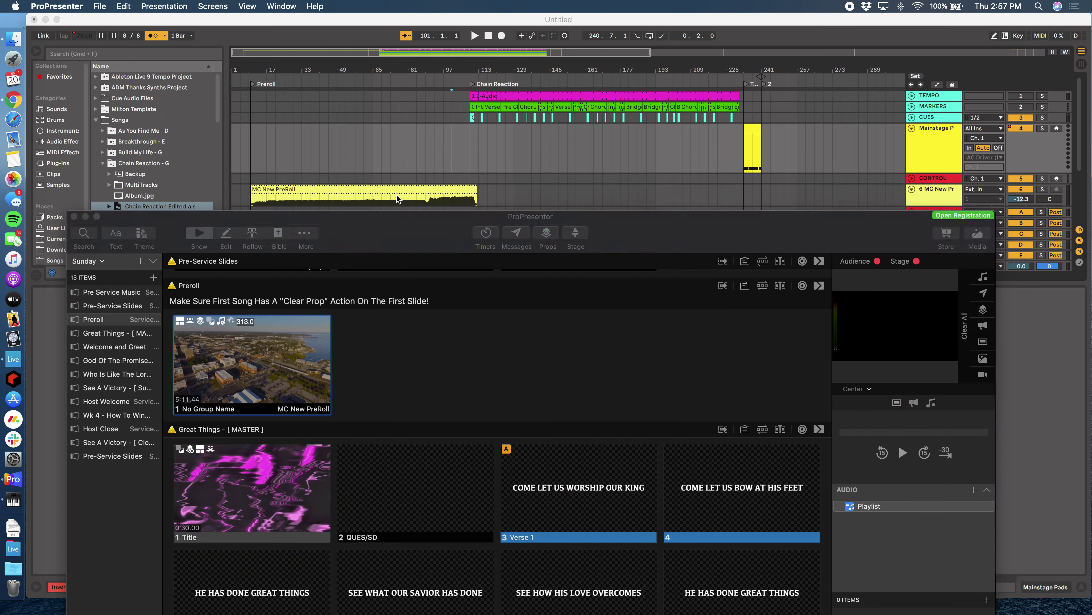
left_click(253, 360)
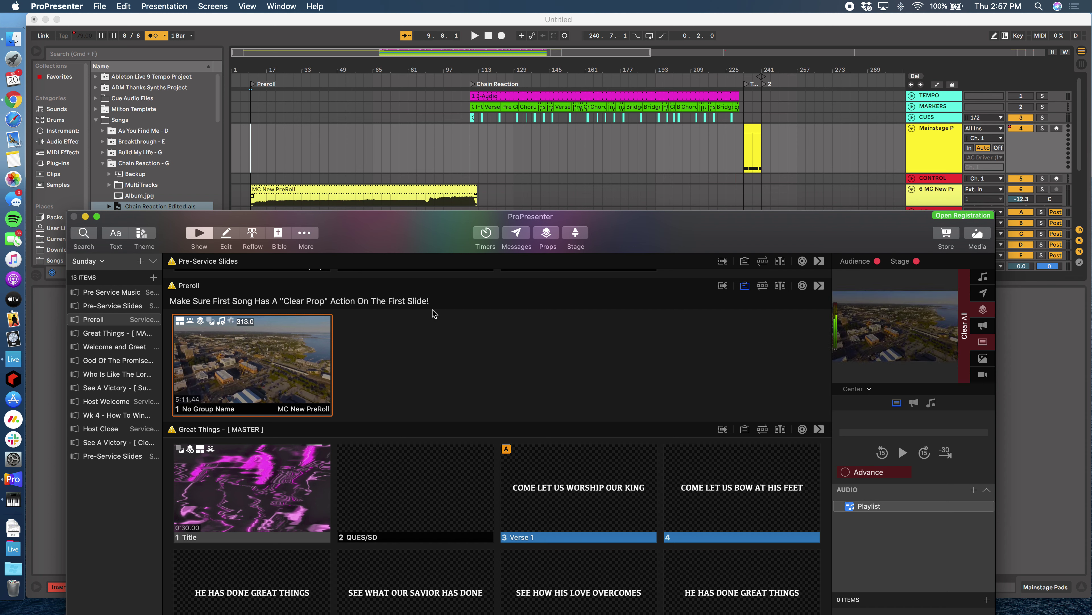
Clear the slide output and add another MIDI Note On communication action to the MC New PreRoll slide
left_click(973, 340)
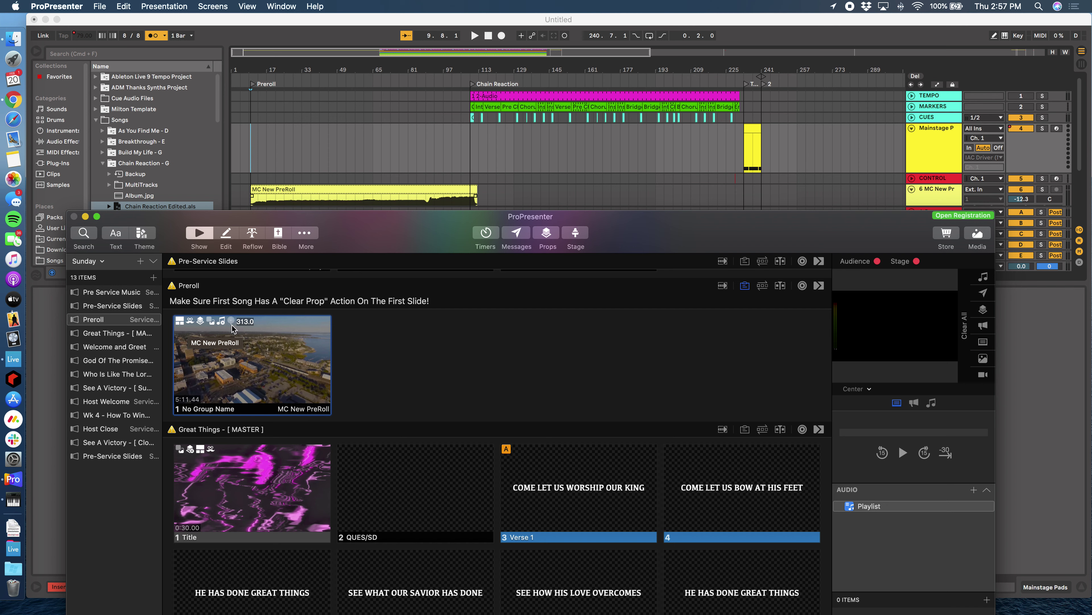
right_click(264, 354)
mouse_move(365, 436)
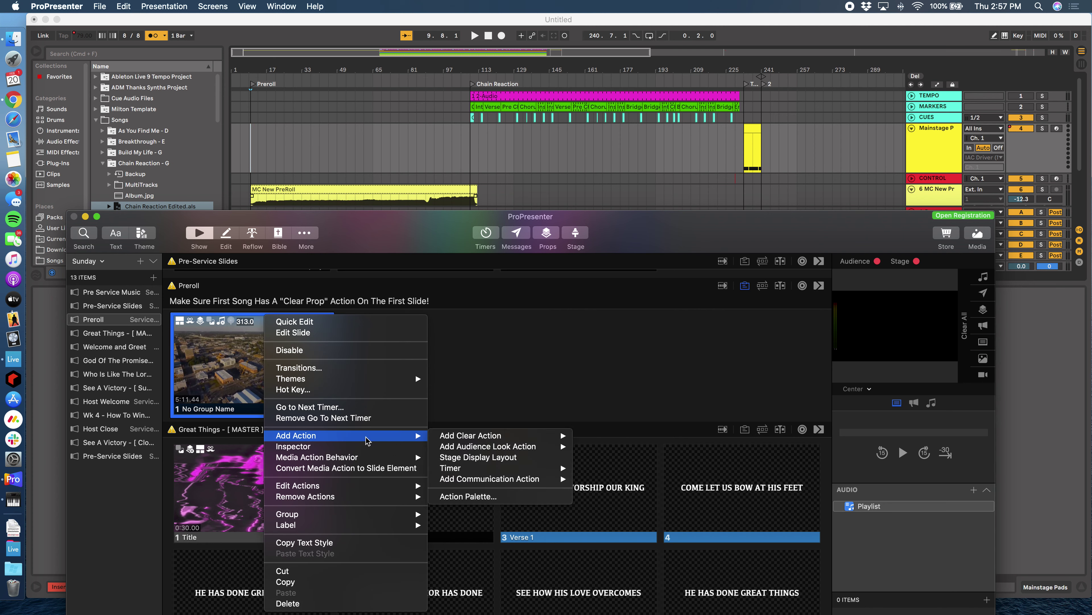
mouse_move(540, 481)
mouse_move(628, 478)
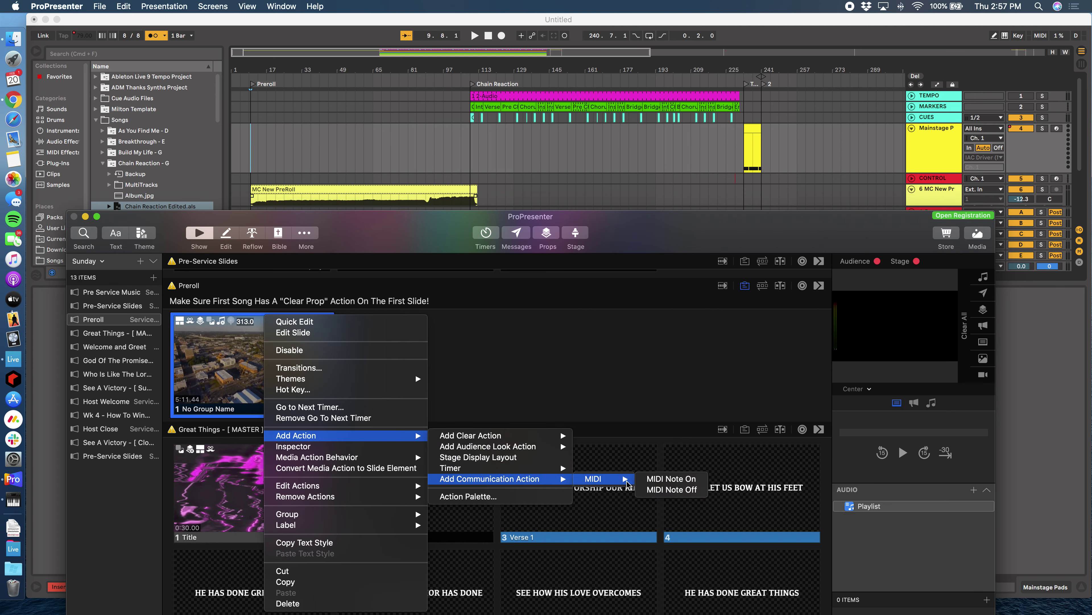
left_click(670, 480)
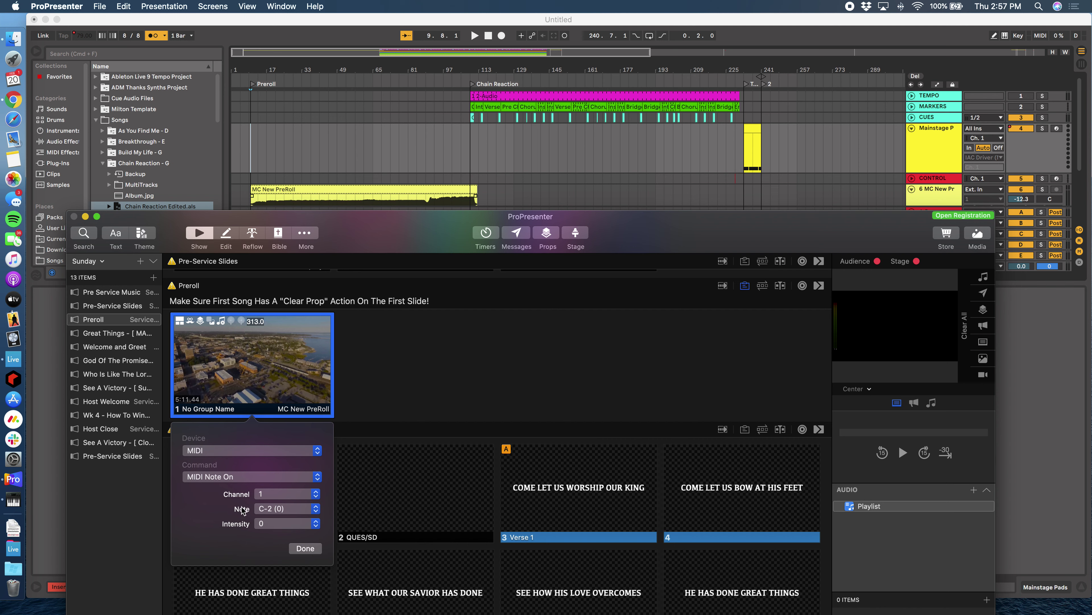
Set the new MIDI Note On action's intensity to 127 and finish the action
left_click(289, 523)
scroll(297, 572, "down", 15)
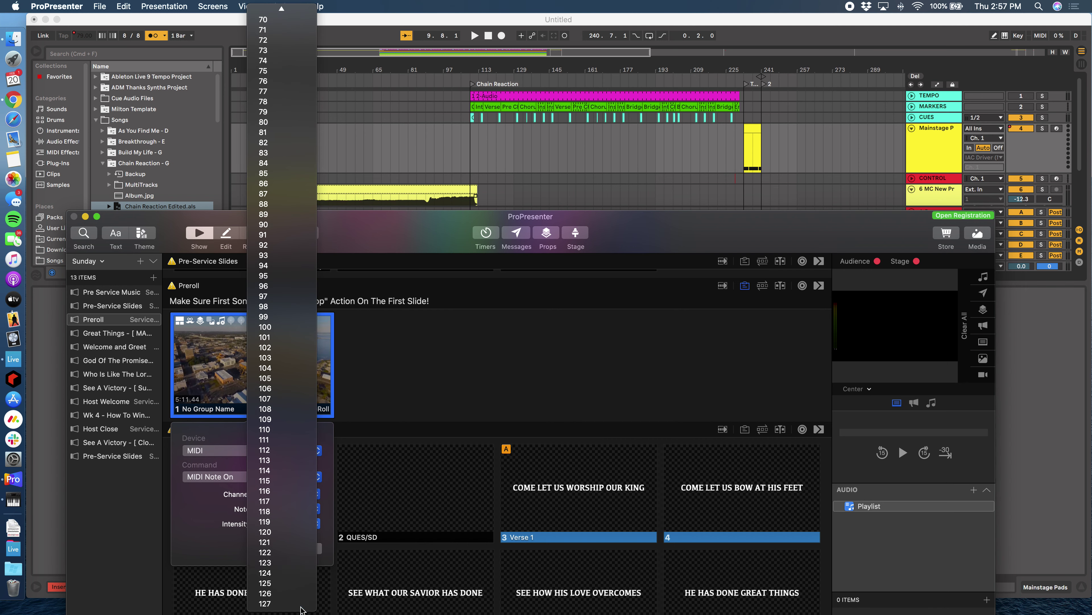
left_click(288, 603)
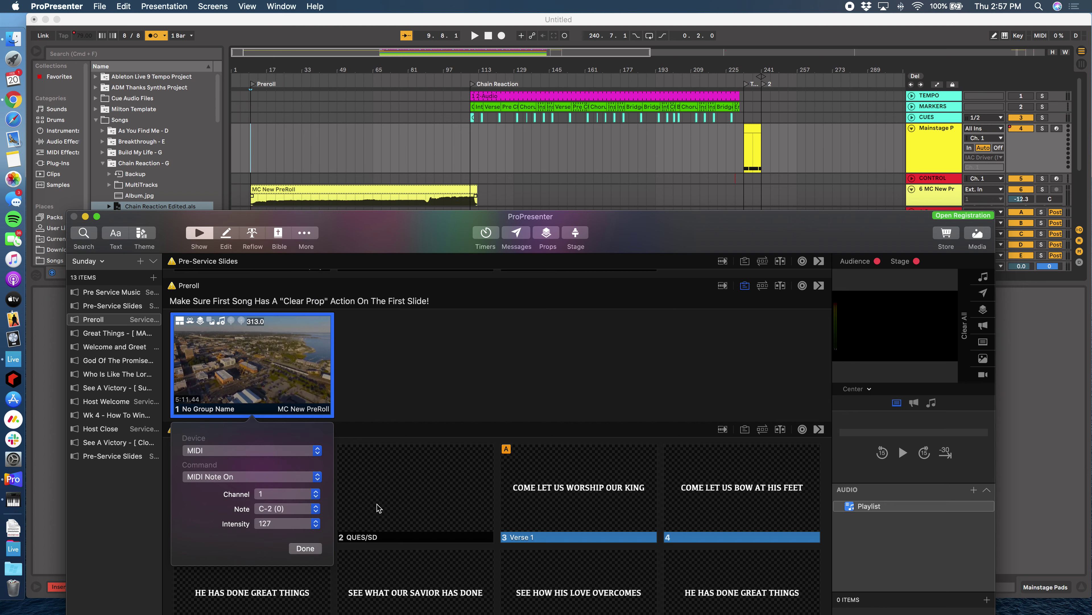
left_click(307, 549)
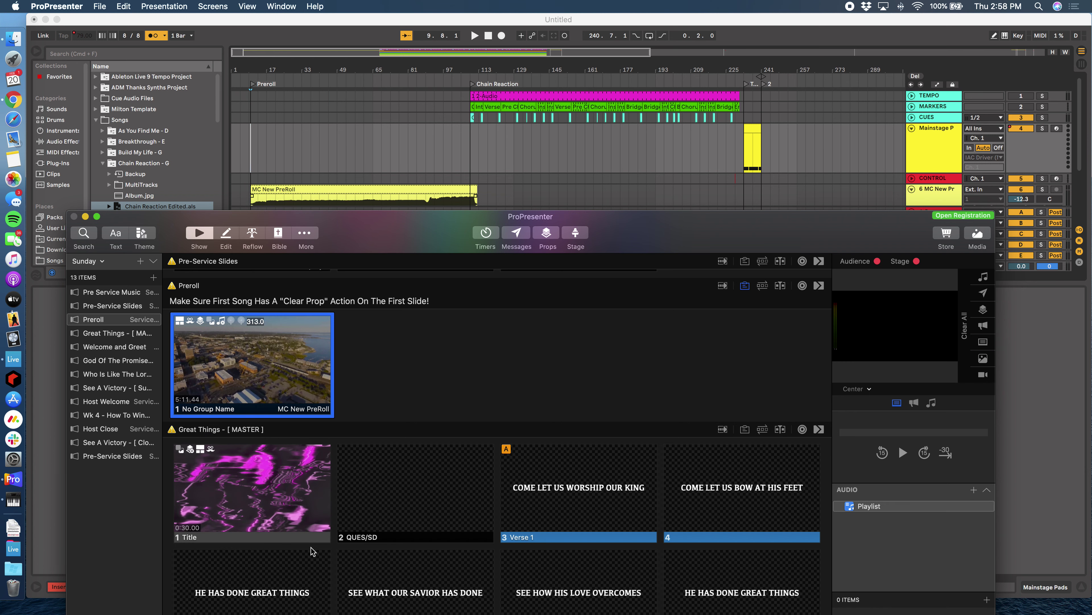
Switch to Live, turn off the metronome, and return to ProPresenter
left_click(154, 38)
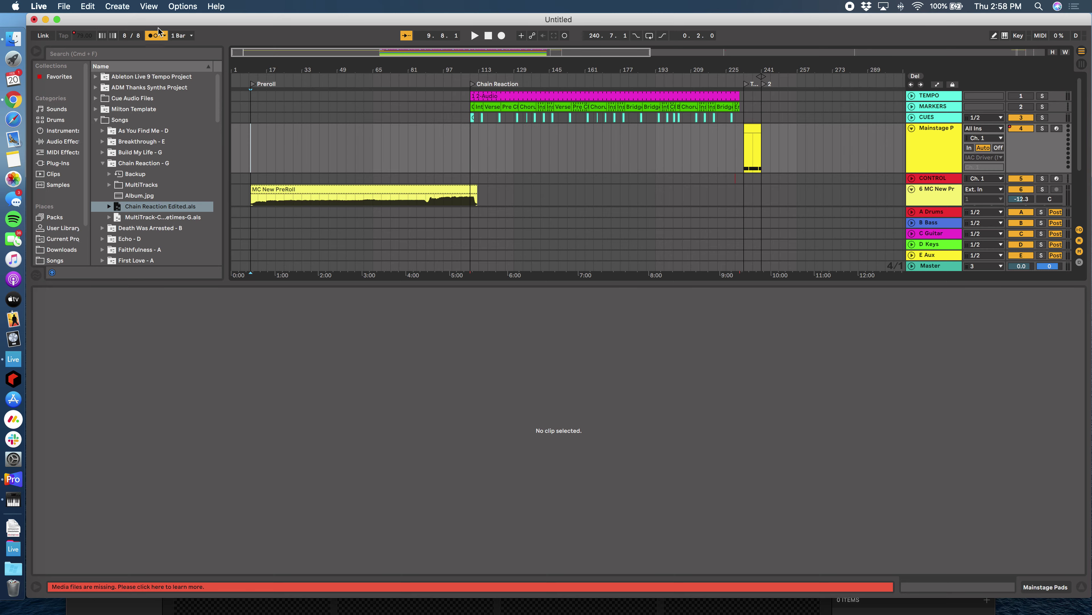
key("ctrl+Up")
left_click(320, 89)
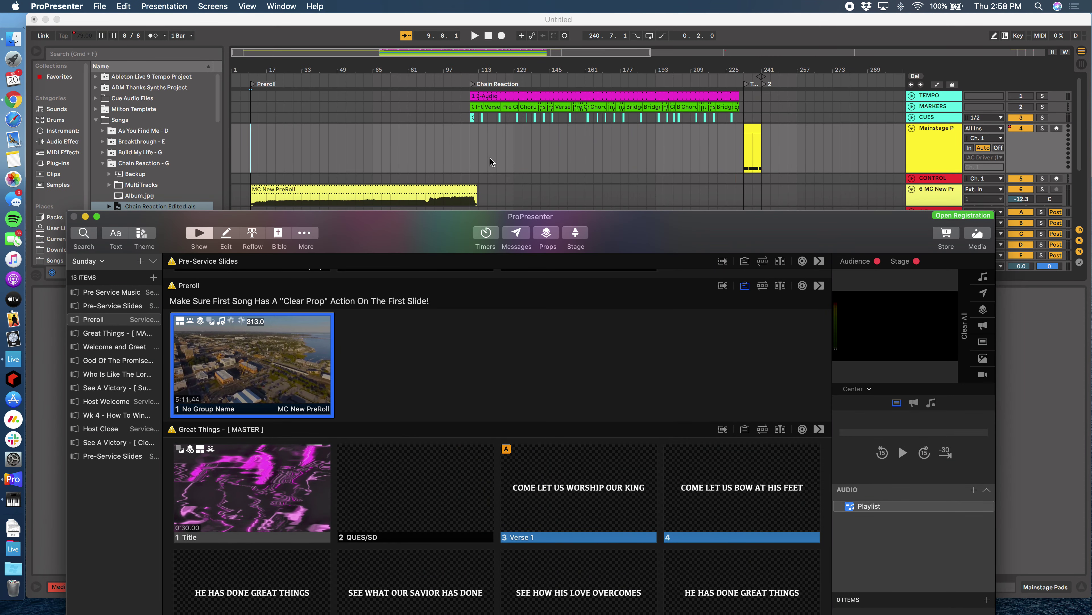
Place Live's insert marker at bar 281, return to ProPresenter and trigger the MC New PreRoll slide to test the locator and start
left_click(617, 157)
left_click(596, 153)
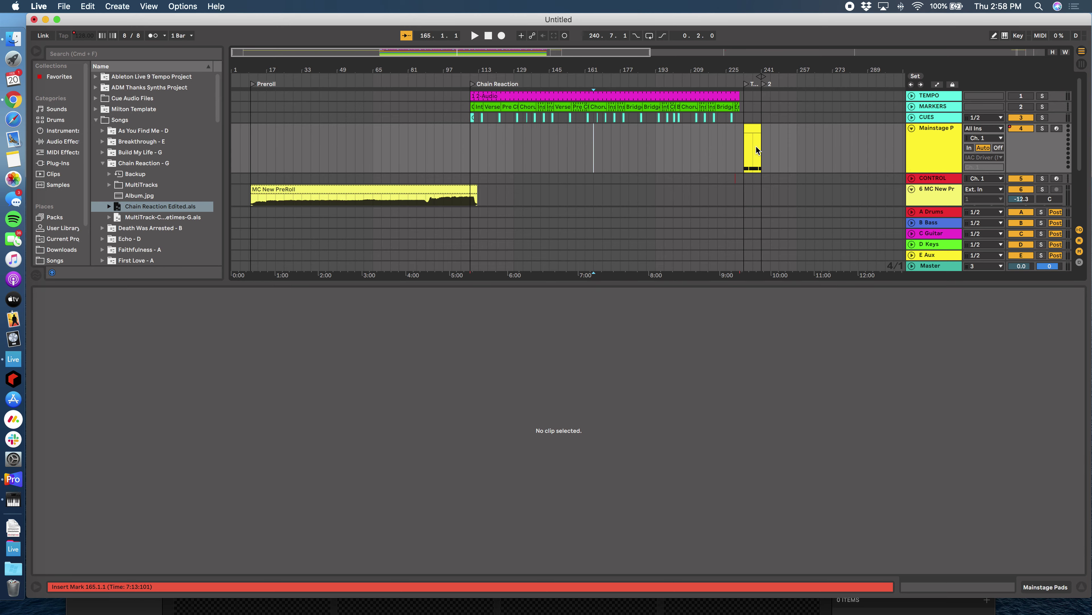
left_click(851, 146)
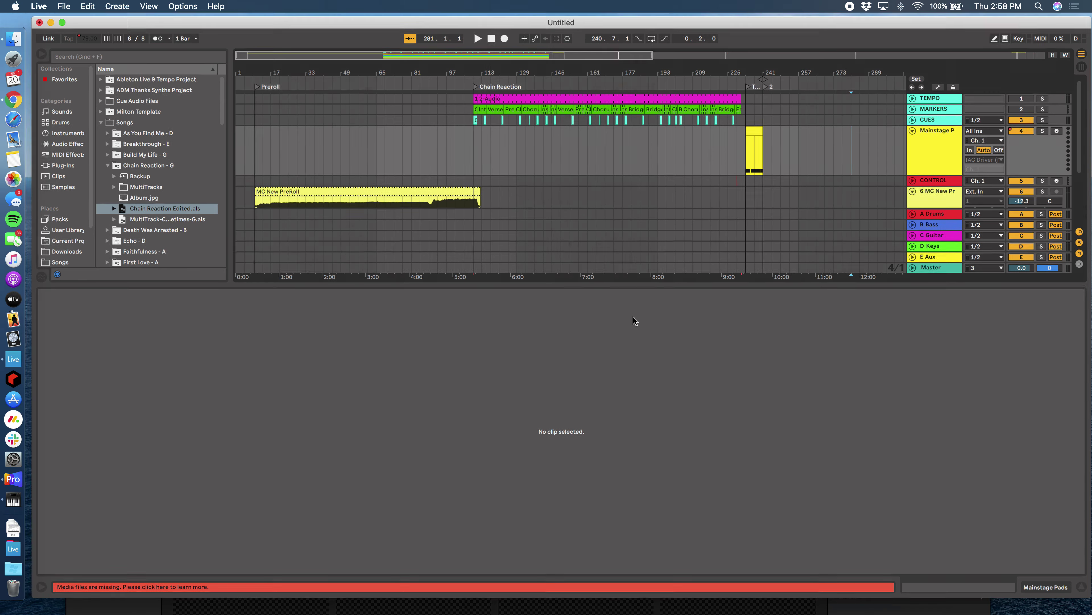
key("ctrl+Up")
left_click(485, 193)
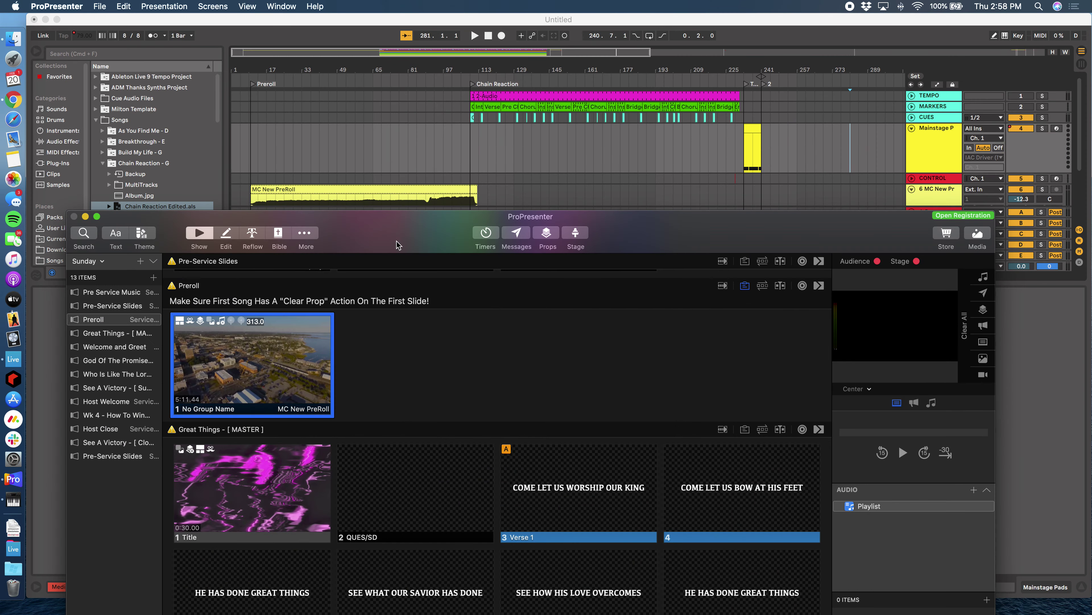
left_click(284, 366)
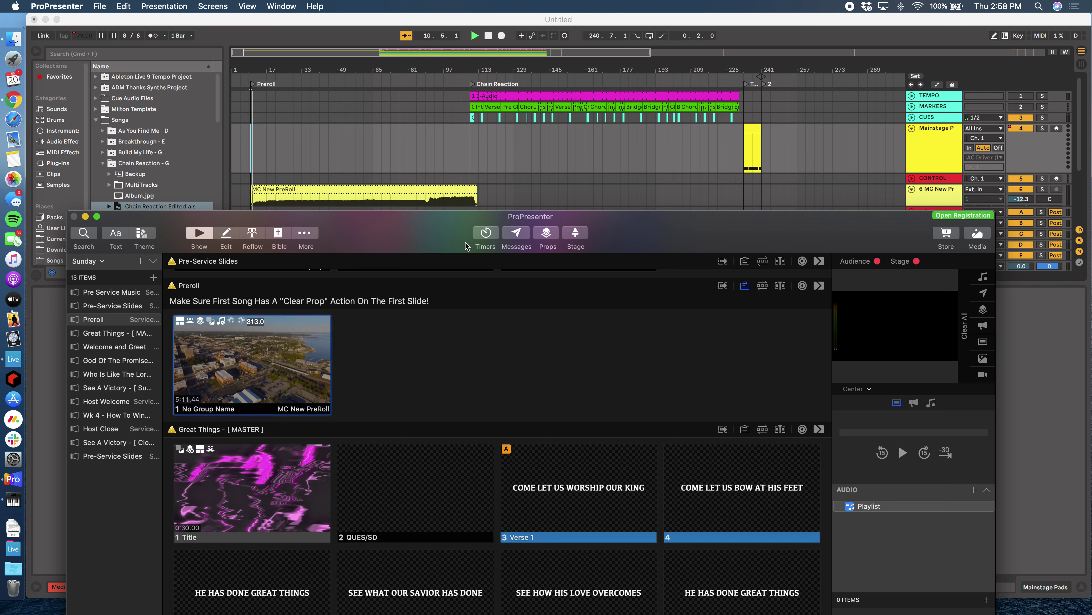
Switch to Live, deactivate the MC New PreRoll track and show the video window
left_click(1020, 129)
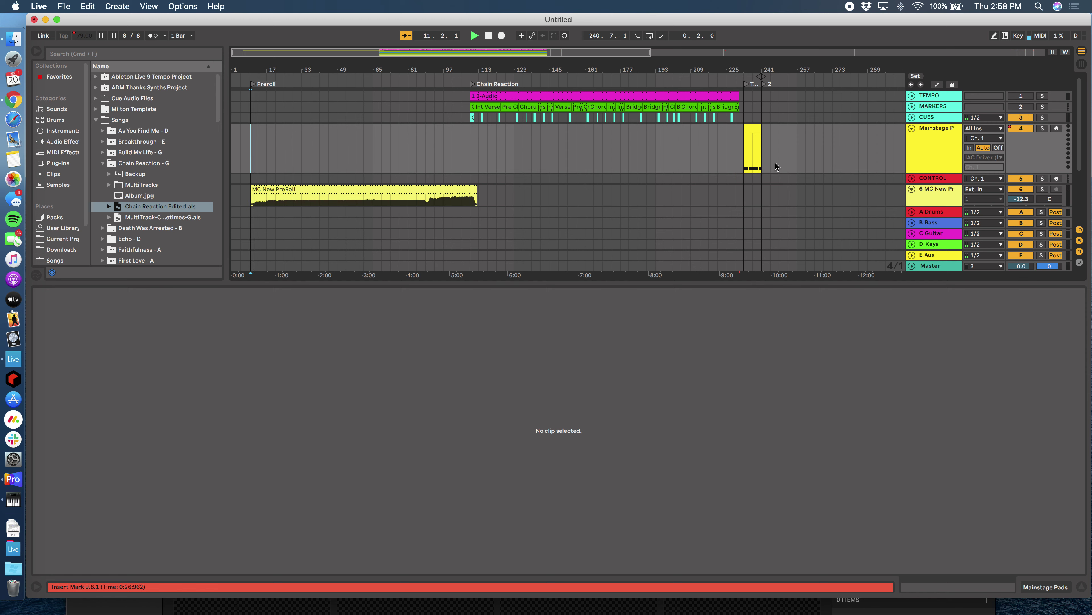
scroll(843, 170, "down", 4)
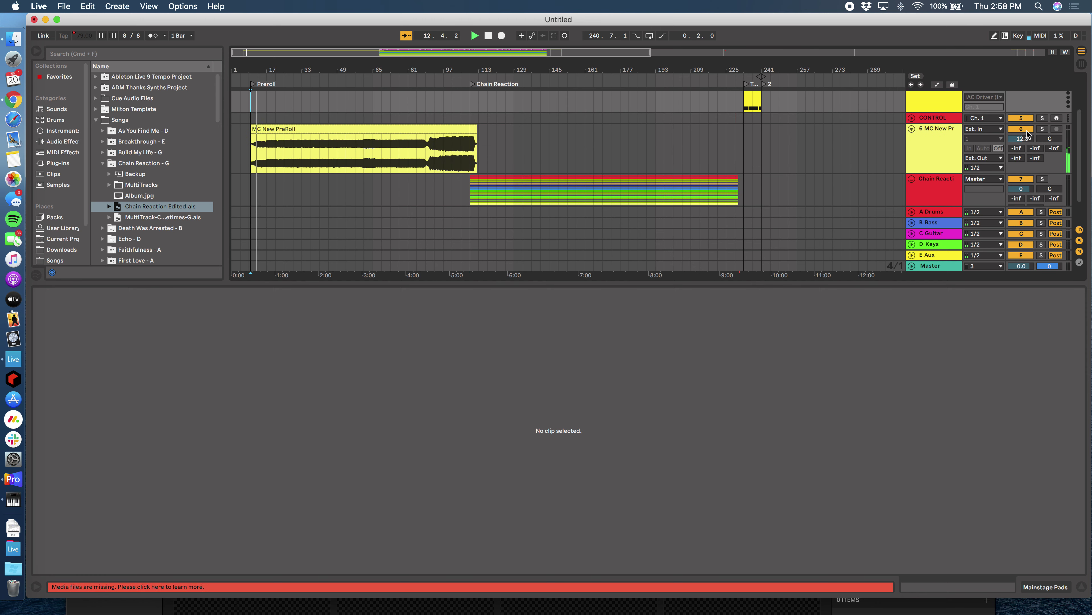
left_click(128, 6)
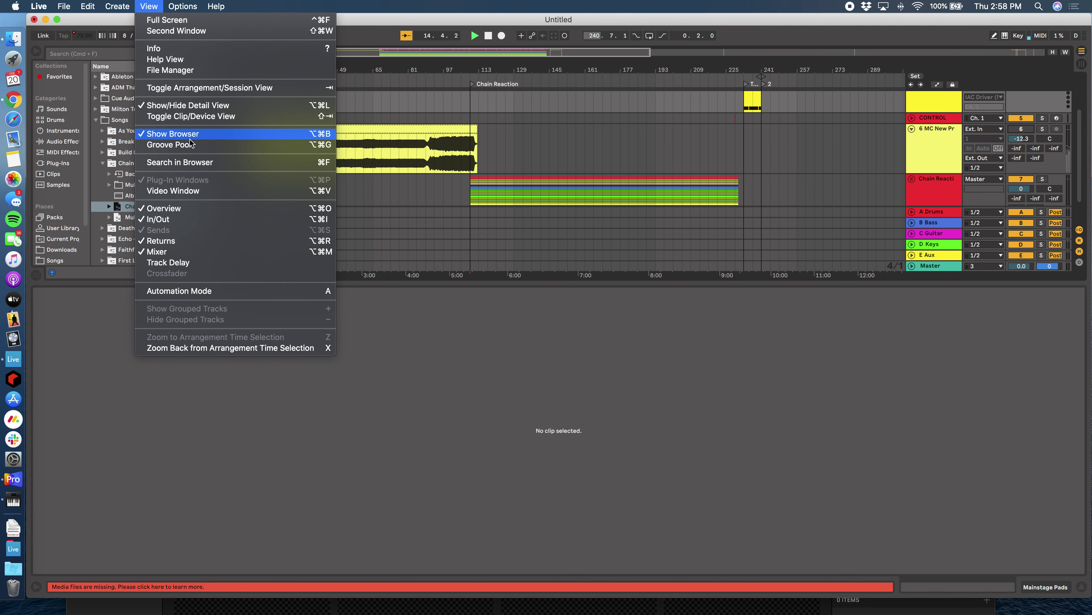
left_click(196, 191)
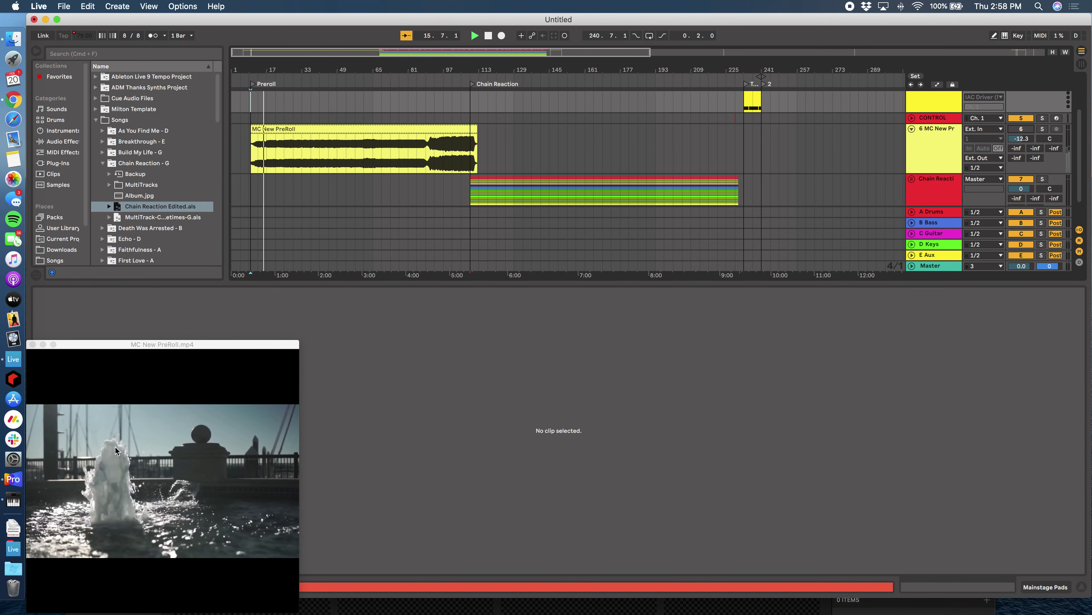
Return to ProPresenter, lower its window so Live's arrangement is uncovered, and retrigger the MC New PreRoll slide
key("ctrl+Up")
left_click(409, 242)
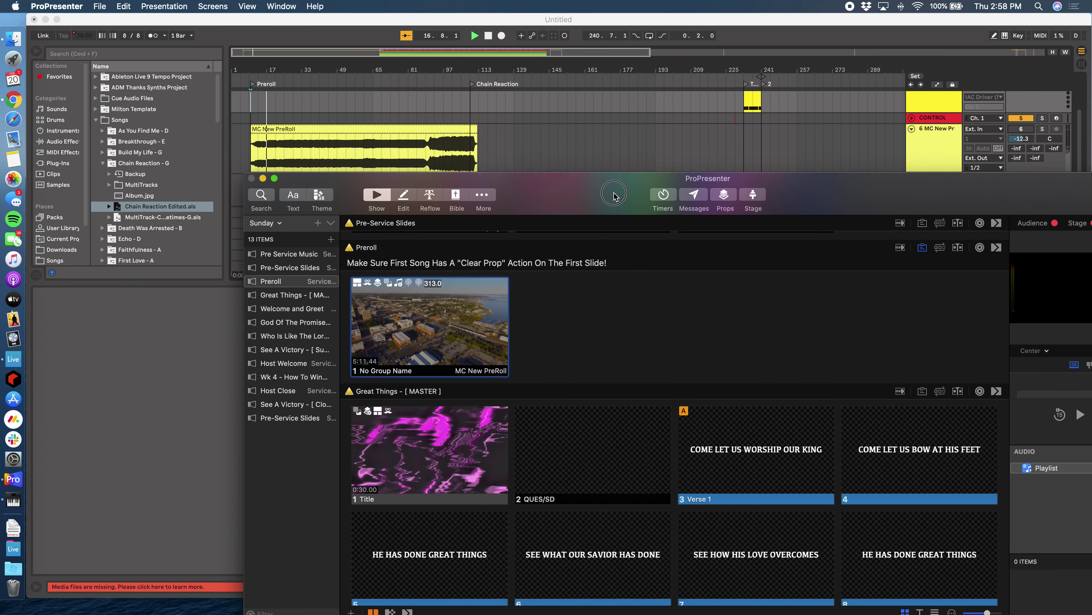
left_click_drag(614, 196, 375, 405)
left_click(242, 551)
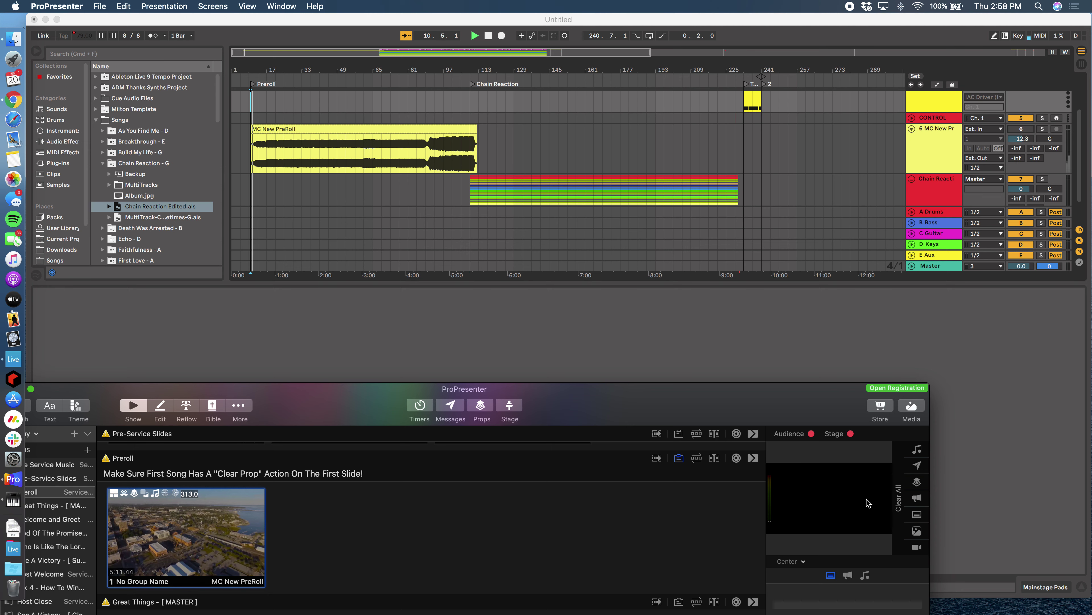
left_click(215, 532)
left_click_drag(364, 398, 384, 396)
left_click(220, 525)
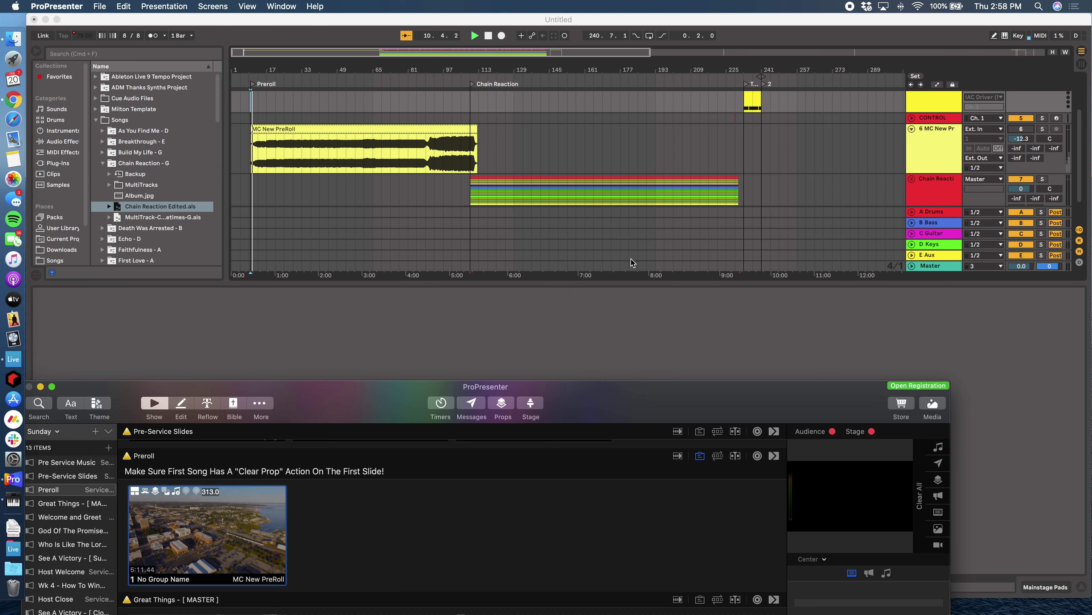
Switch to Live and jump playback to near the end of the MC New PreRoll clip, just before the Chain Reaction locator
left_click(479, 340)
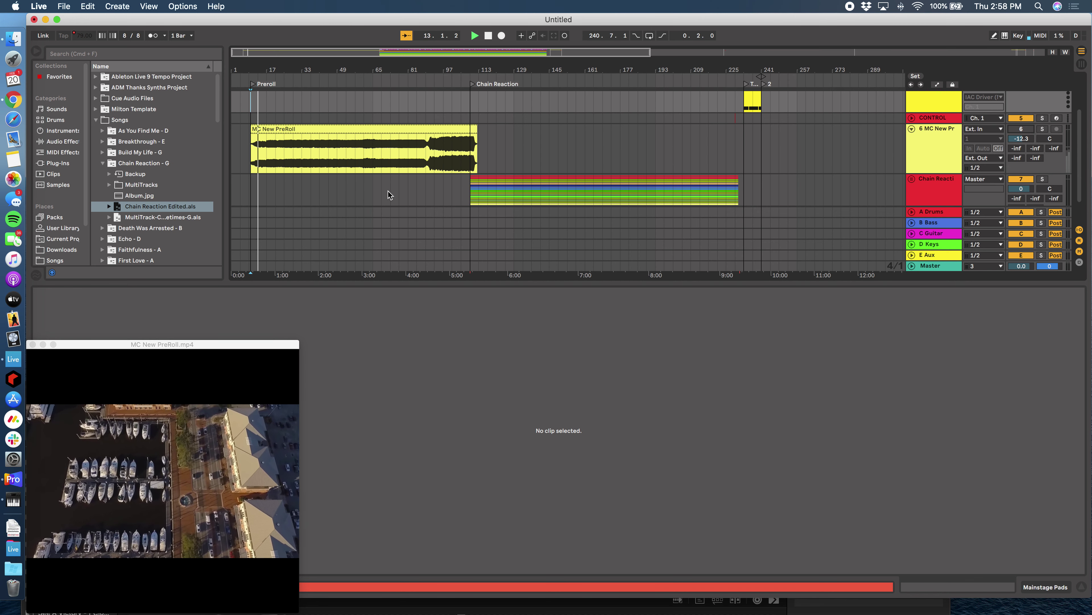
left_click(460, 91)
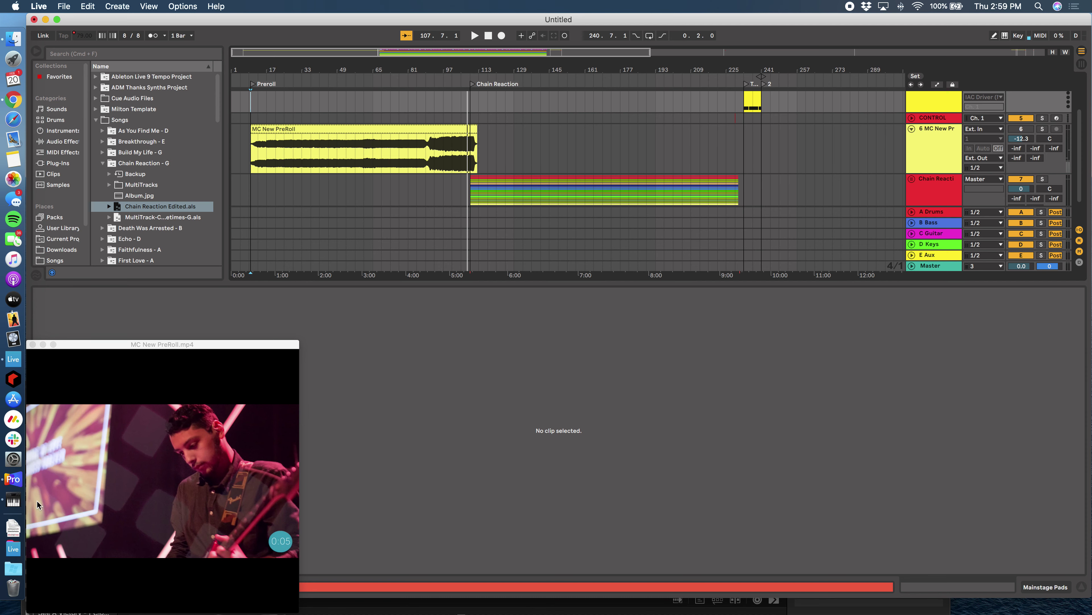
Return to ProPresenter, enlarge its window, and review the scheduled Preroll and Preroll | 9am events in the calendar
left_click(13, 478)
double_click(400, 415)
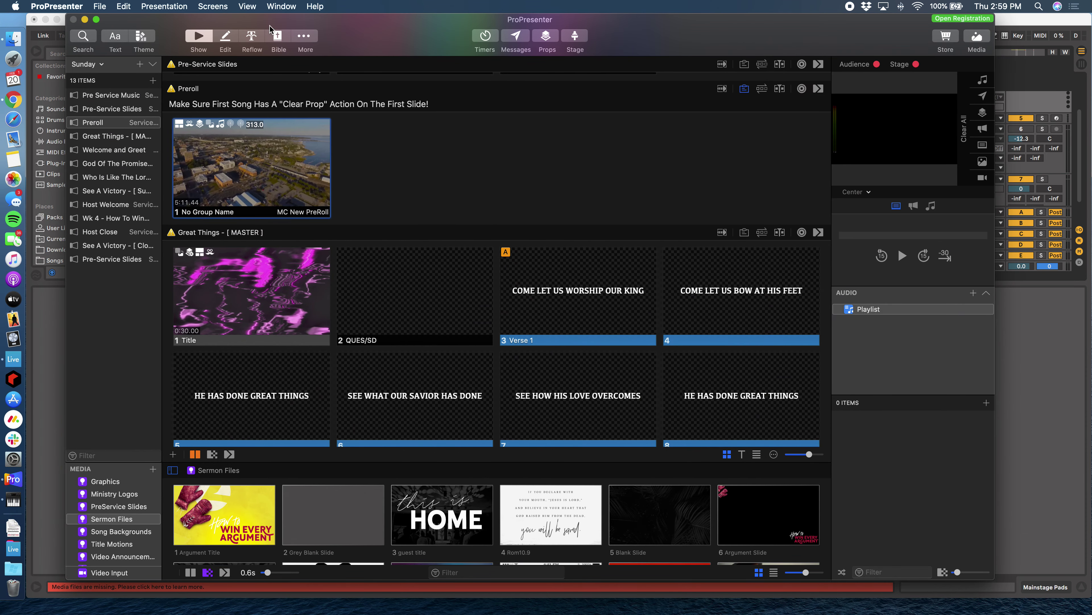
left_click(247, 6)
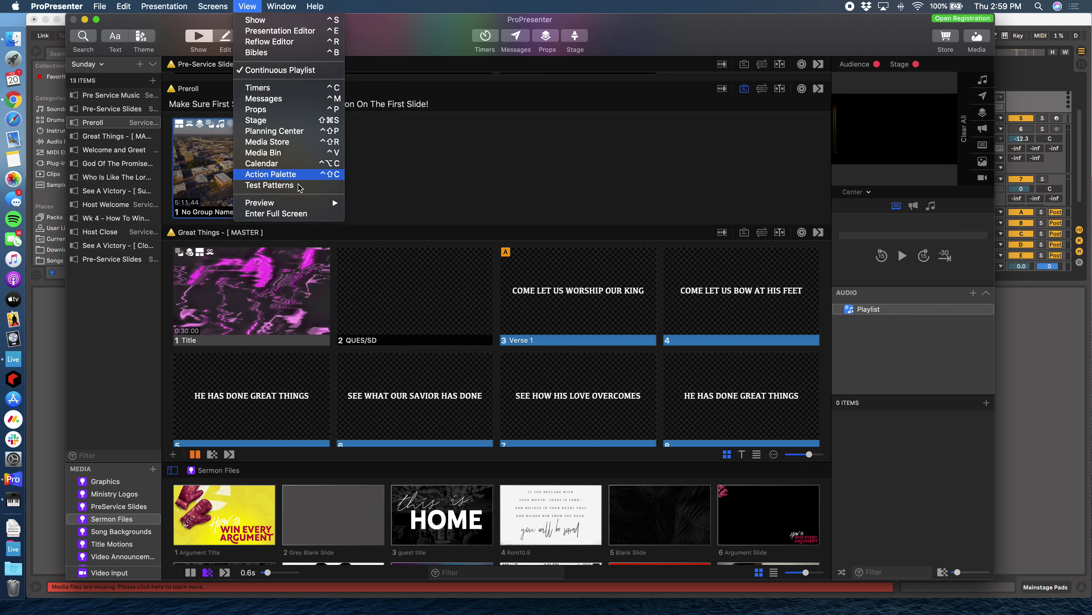
left_click(303, 166)
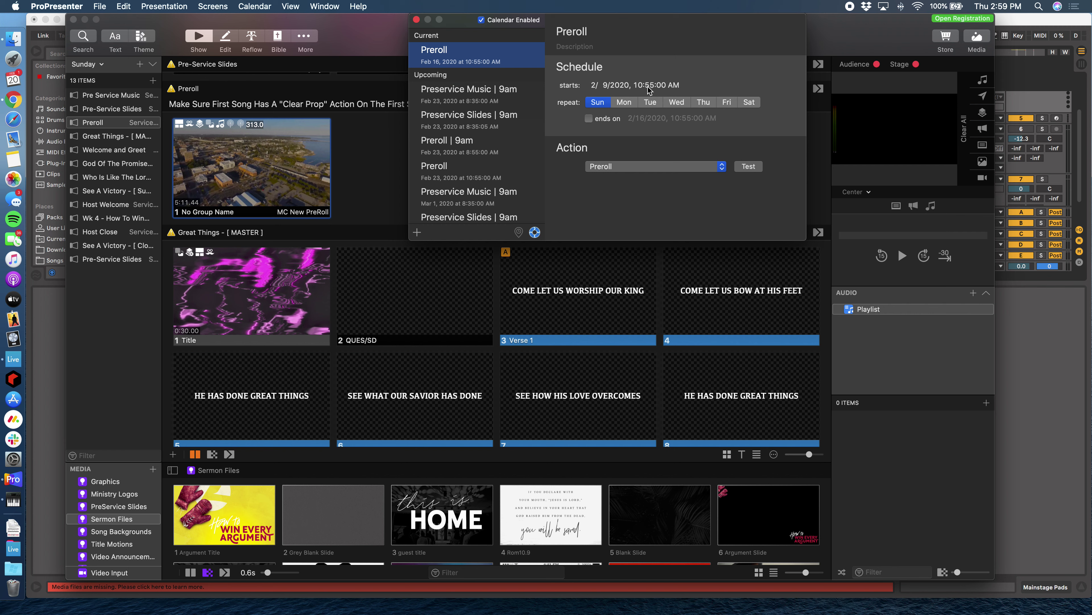
left_click(462, 155)
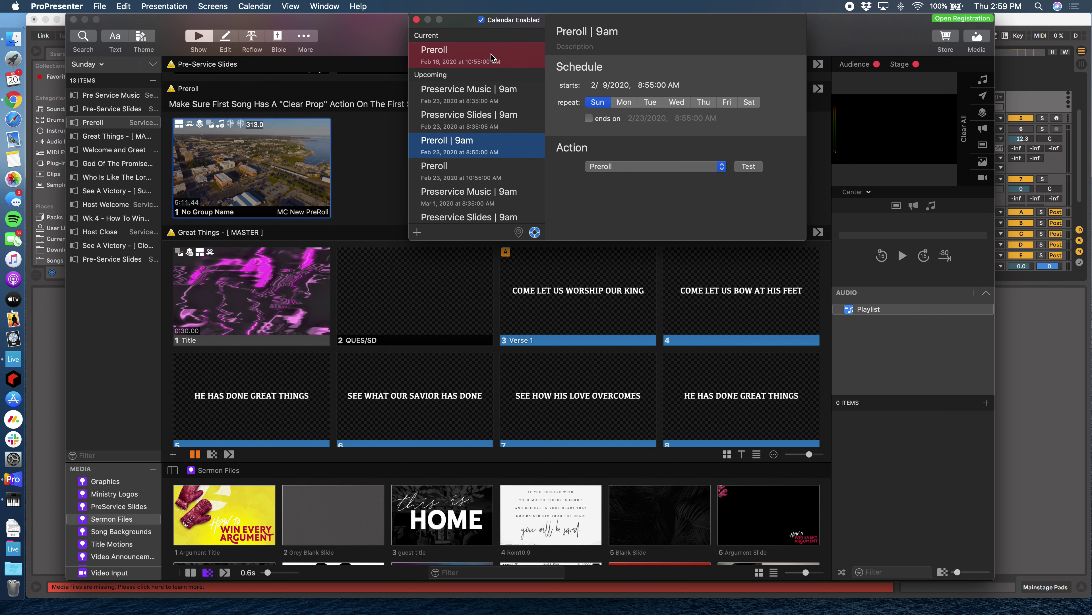
left_click(416, 20)
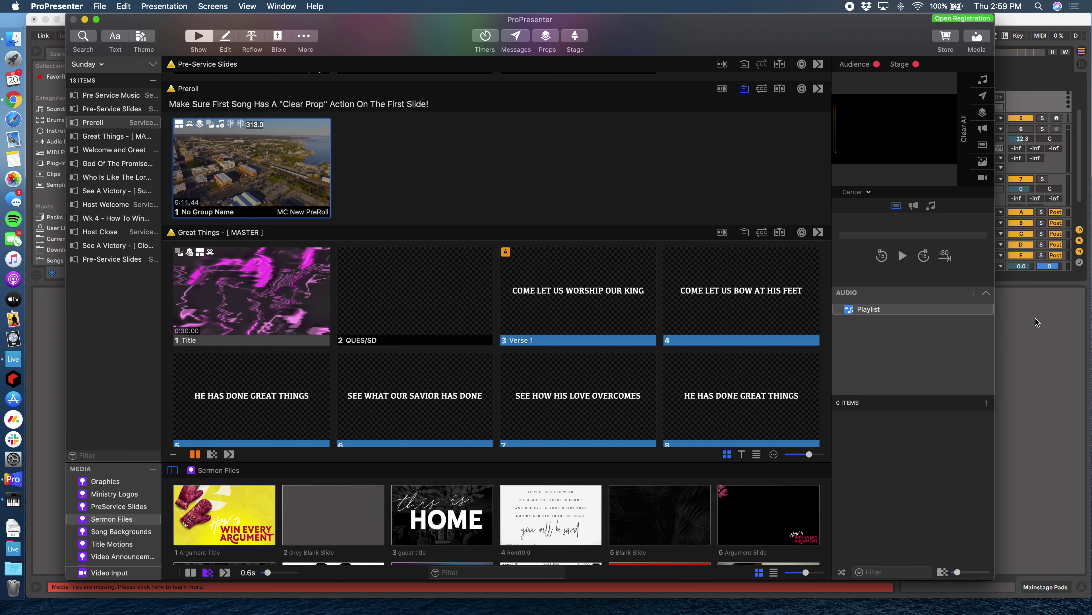
Switch to Live and hide the detail view to enlarge the arrangement
left_click(1045, 318)
left_click(1079, 586)
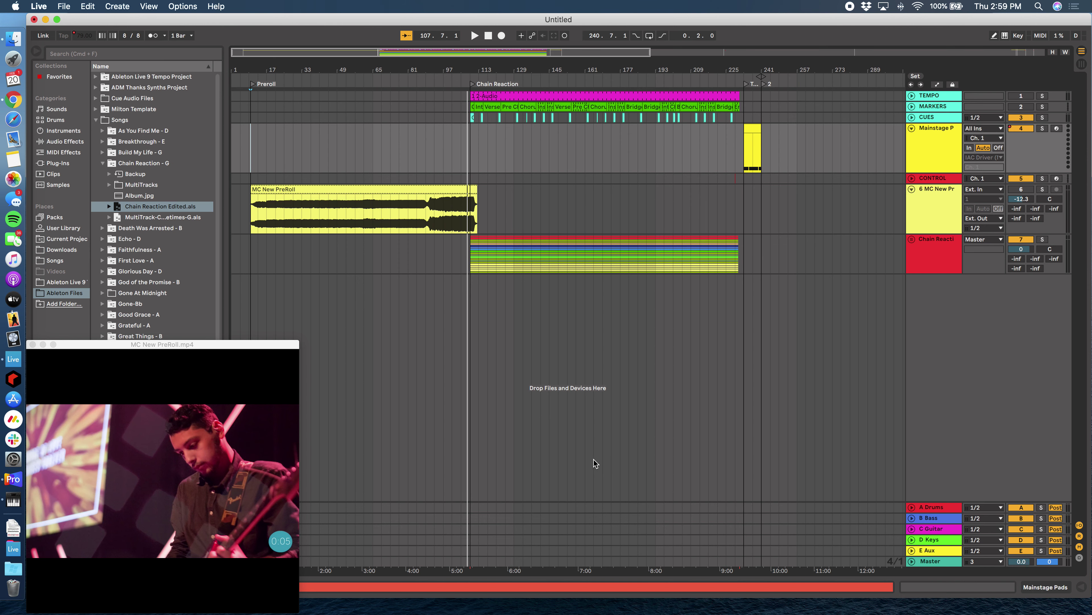
Review the MIDI Network Setup in Audio MIDI Setup's MIDI Studio, select iPhone in the directory, and return to Live
left_click(12, 510)
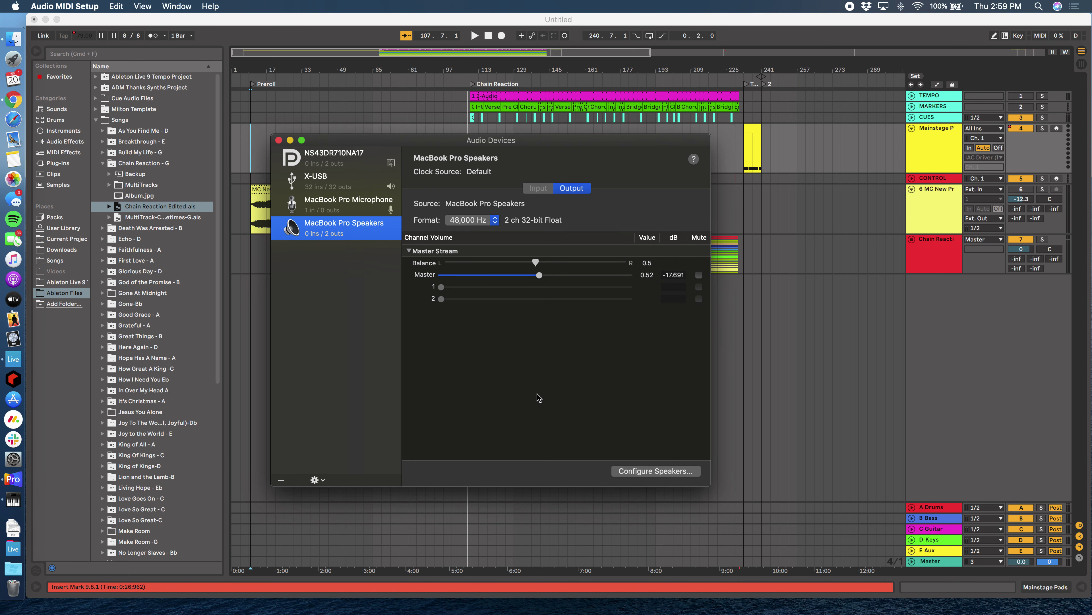
left_click(180, 5)
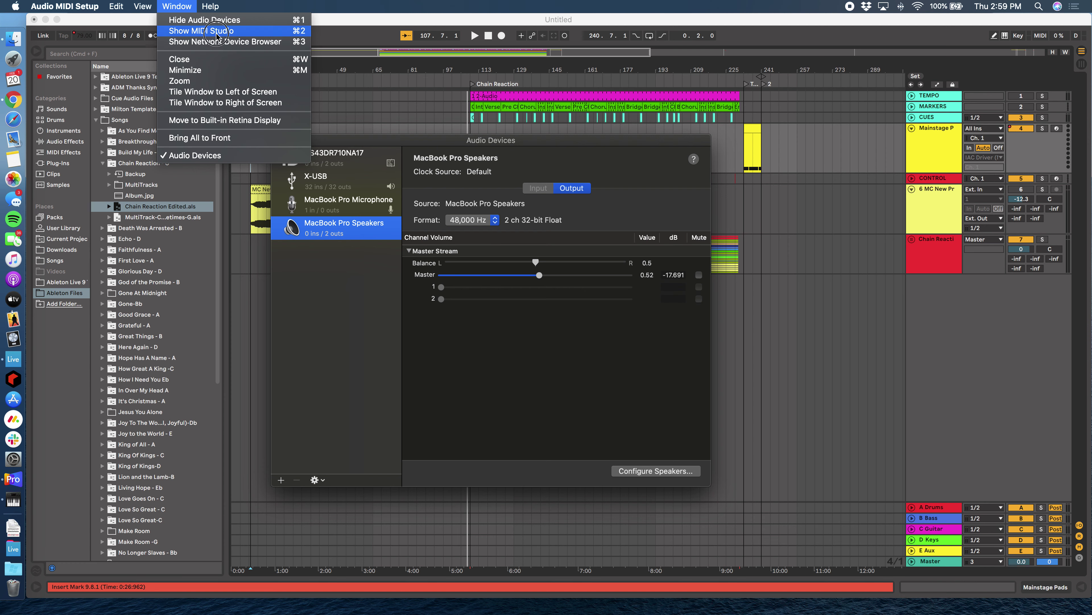
left_click(211, 31)
left_click(633, 94)
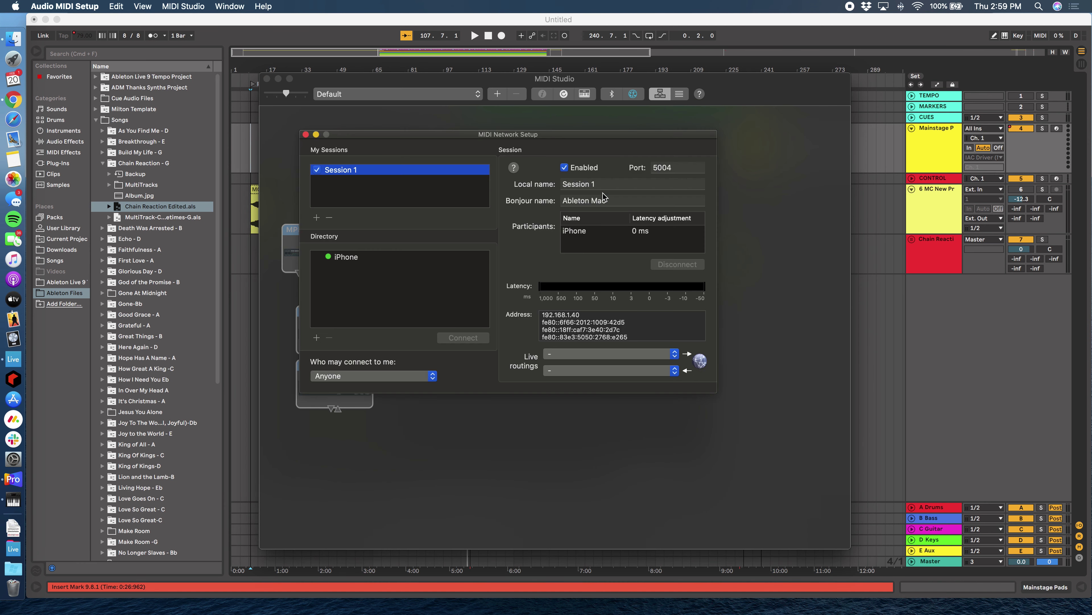
left_click(345, 260)
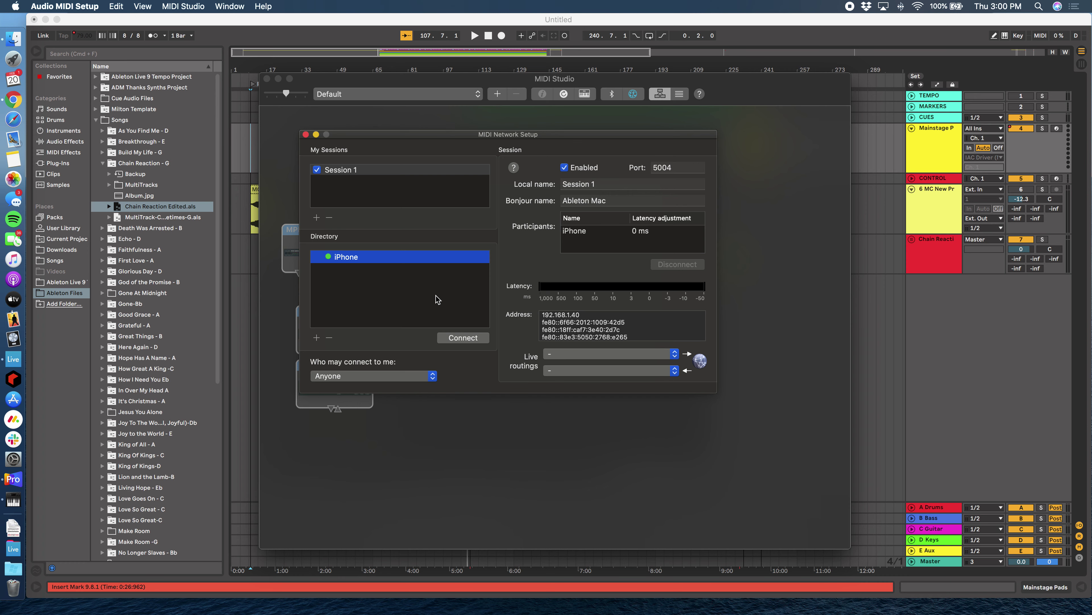
left_click(892, 343)
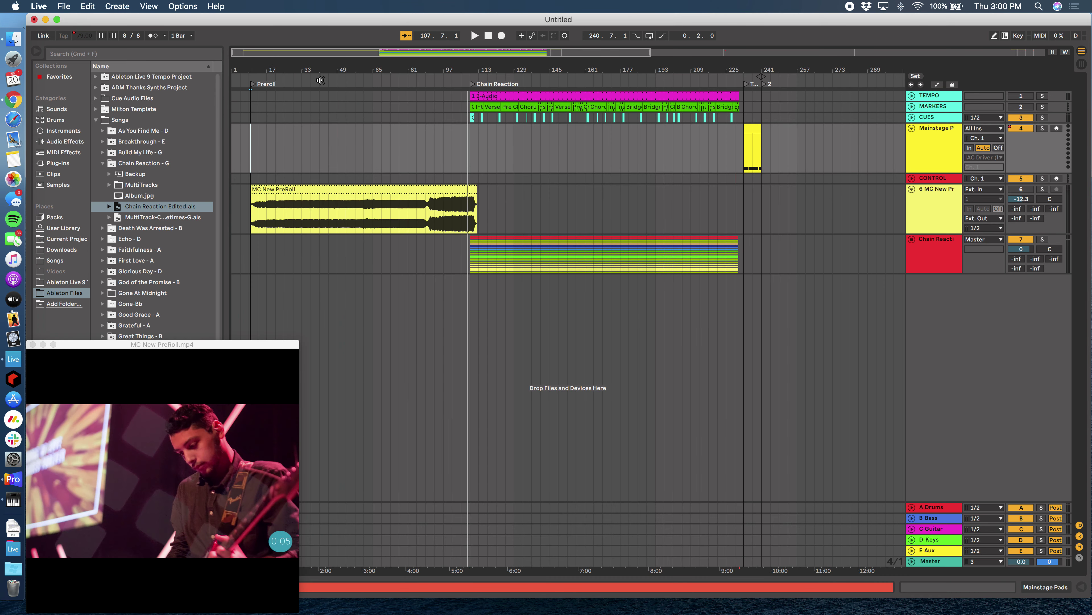
Start a new Live Set, discarding the unsaved changes to the current Untitled set
left_click(629, 253)
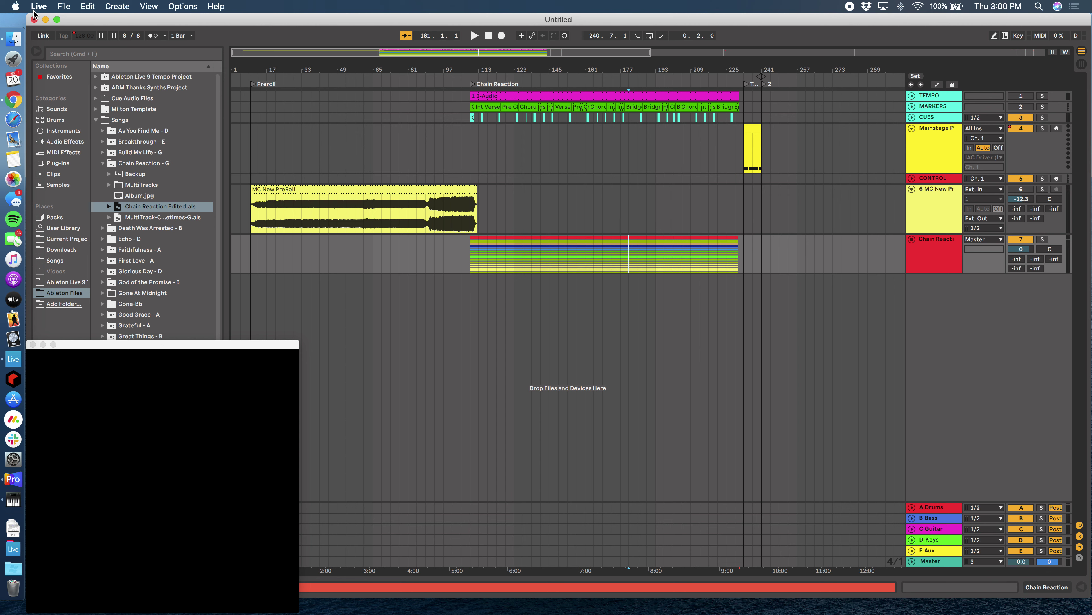
left_click(63, 6)
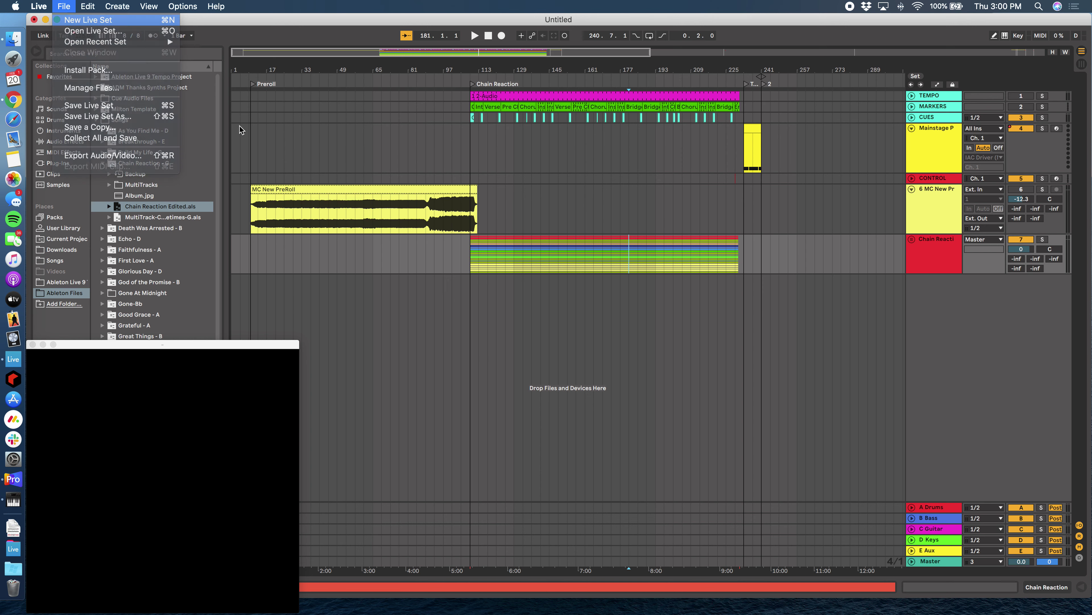
key("Return")
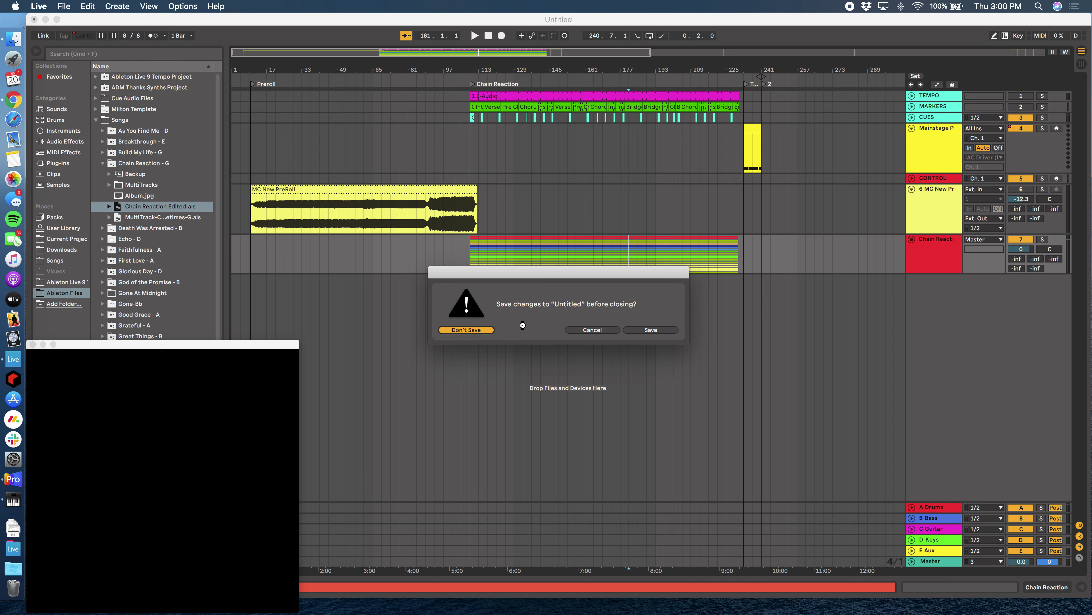
key("Return")
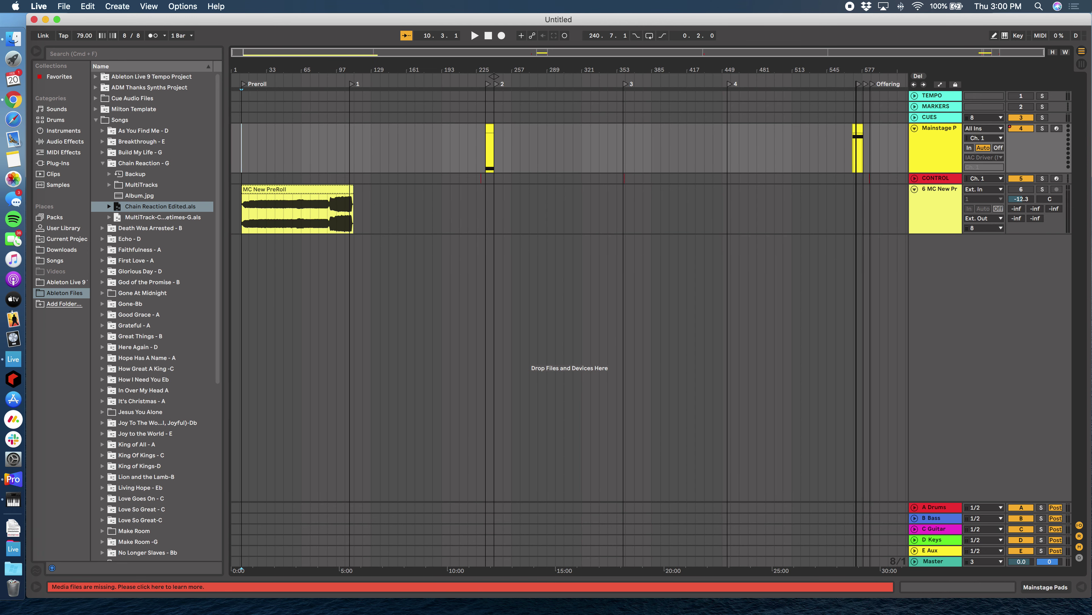
Review the new set's MIDI mappings, then leave mapping mode and inspect the Mainstage track's clips before locator 2 and near the Offering locator
left_click(1041, 35)
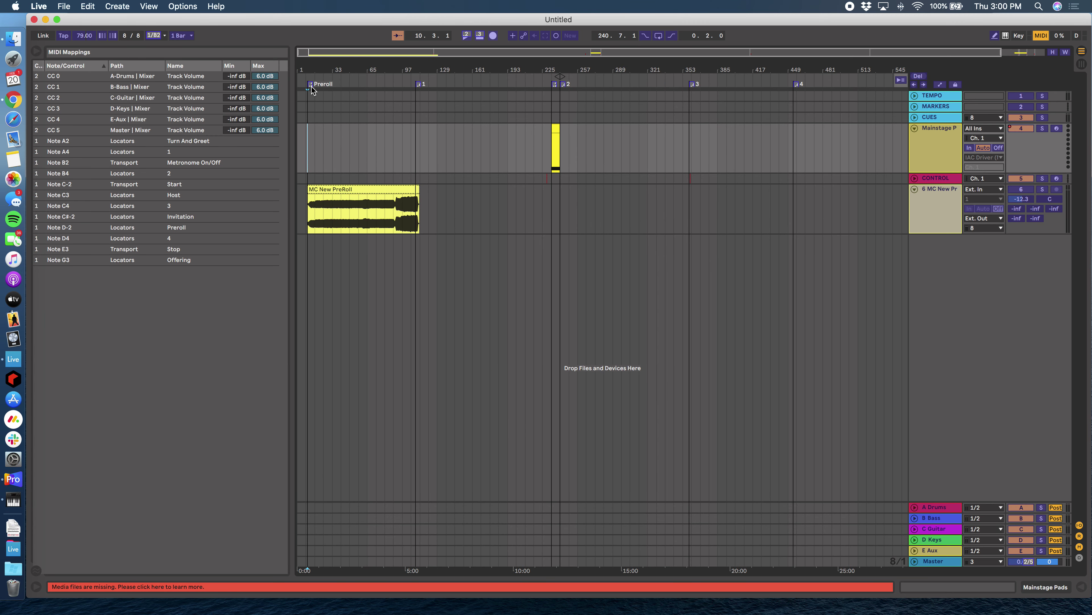
key("super+m")
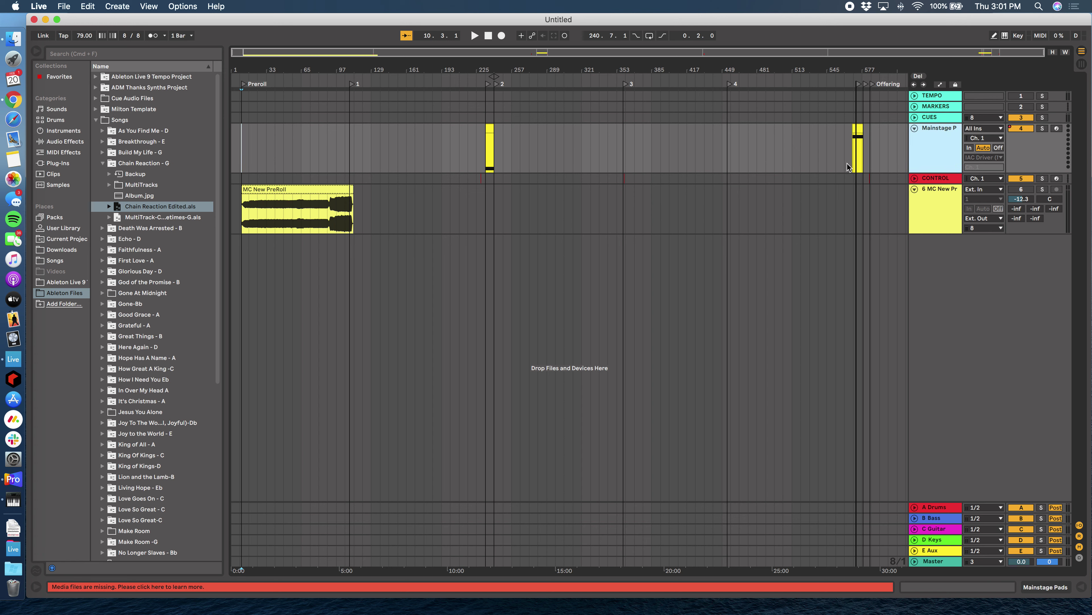
left_click(490, 148)
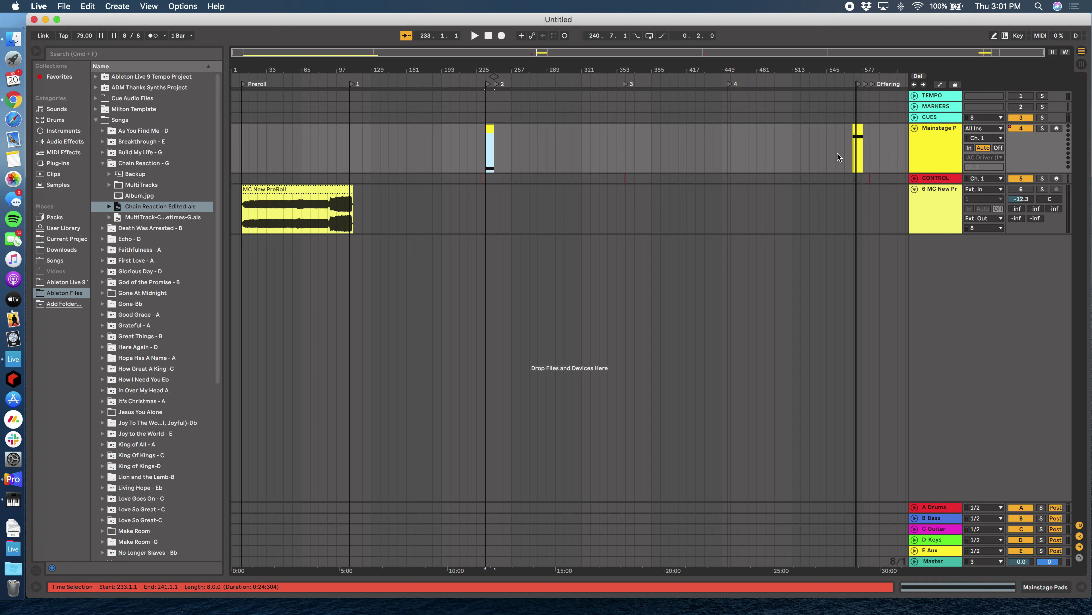
left_click(858, 149)
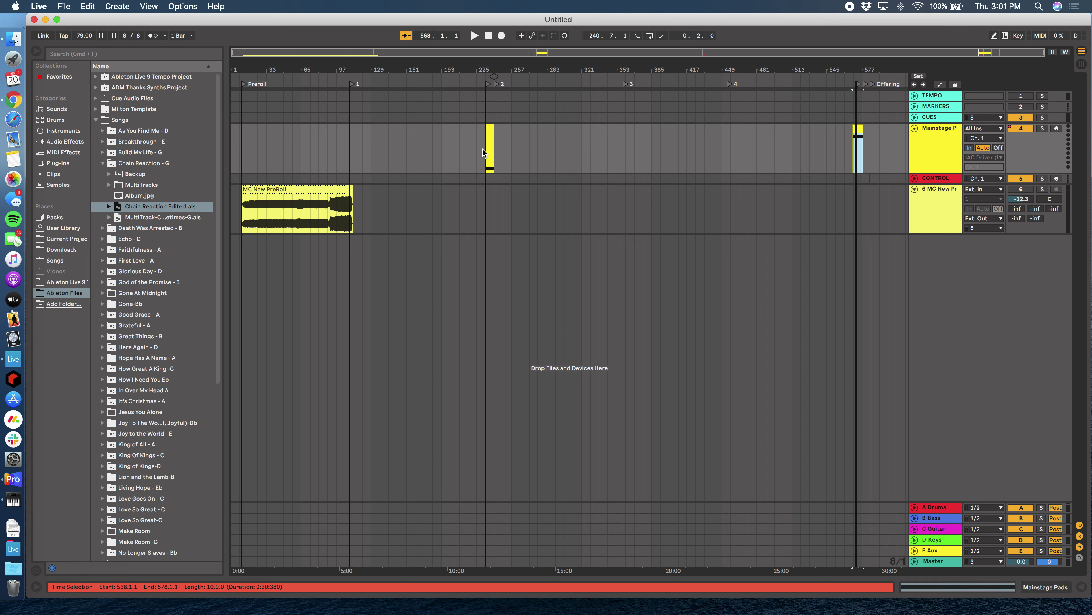
left_click(492, 136)
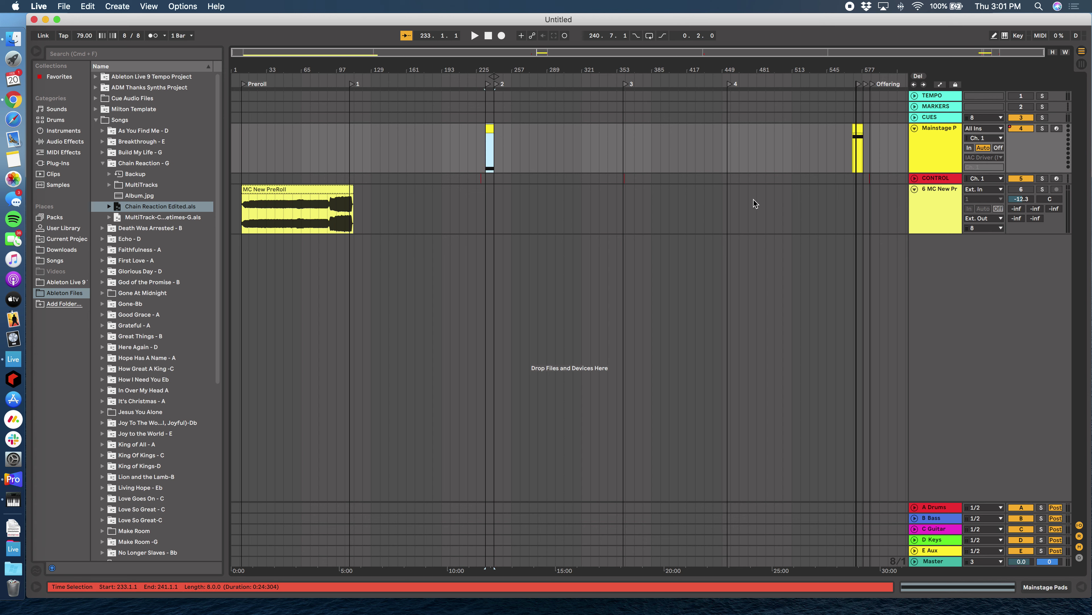